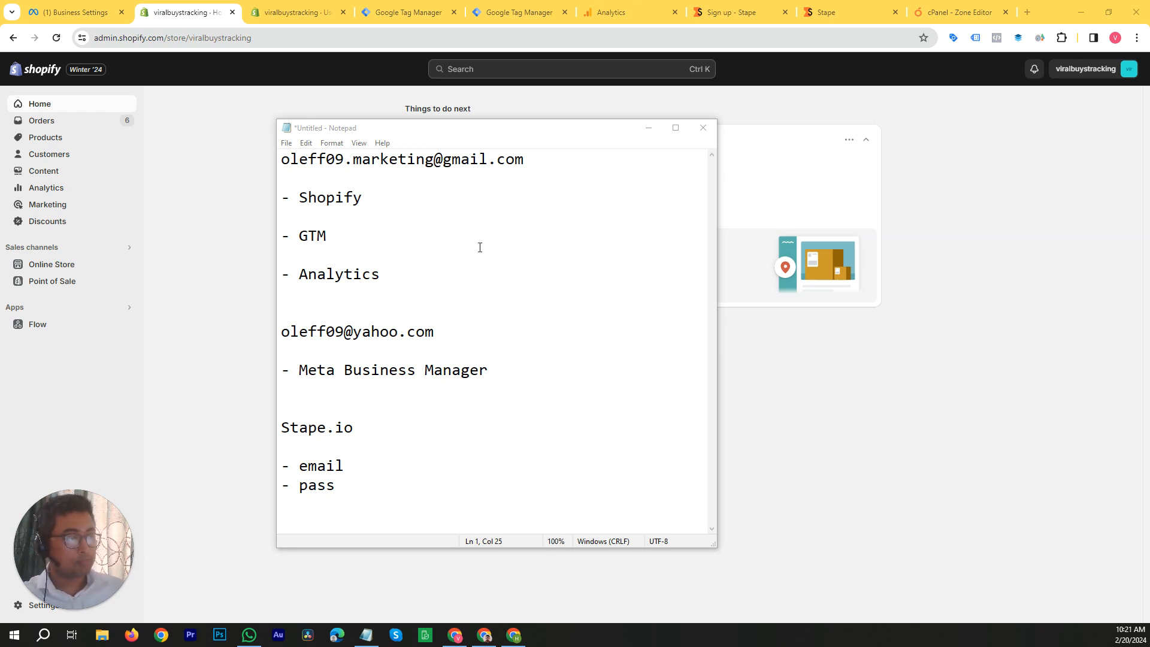
left_click(326, 199)
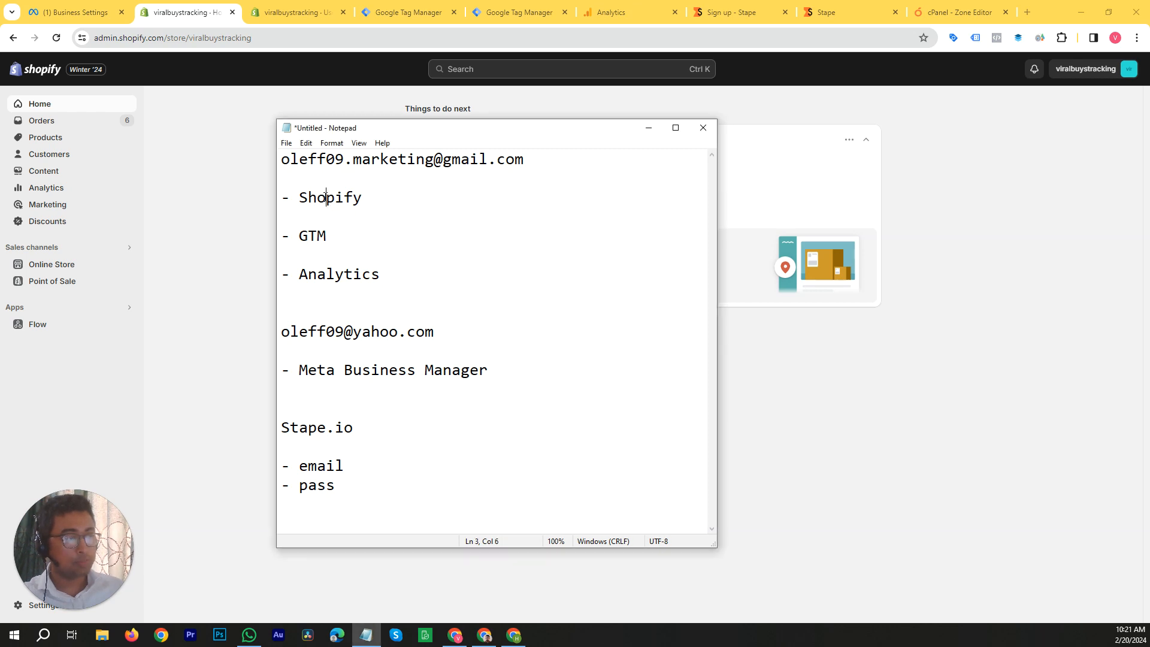
left_click(360, 199)
left_click(331, 239)
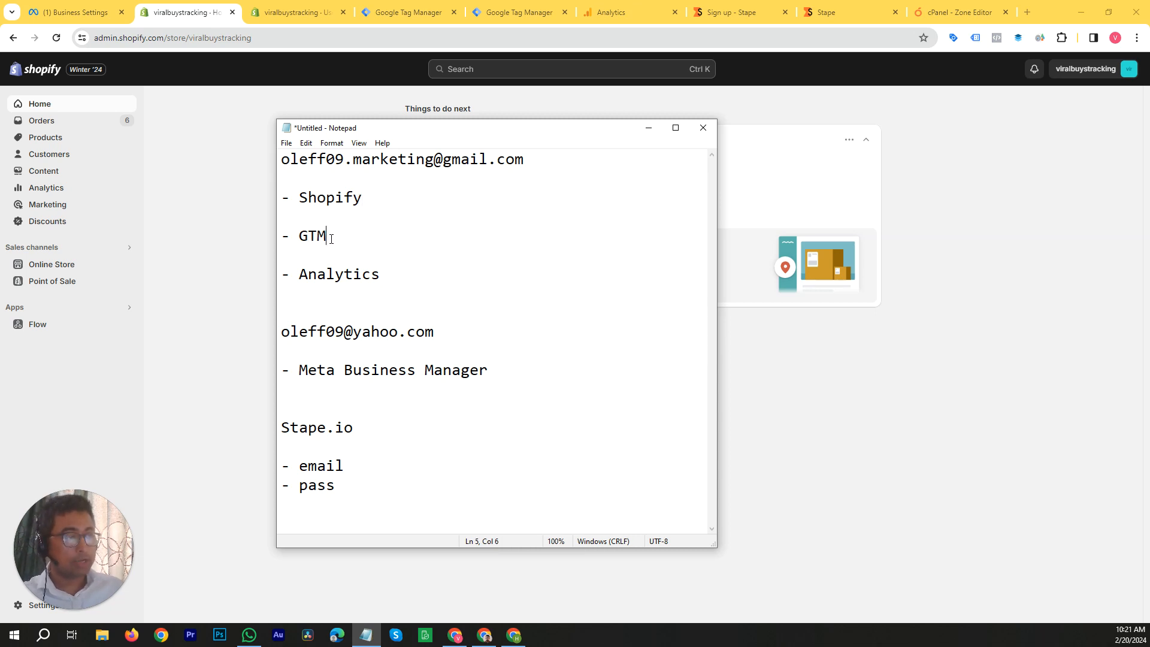
Step: Insert "Google" before "Analytics" in the notes so the list item reads "Google Analytics"
left_click(380, 276)
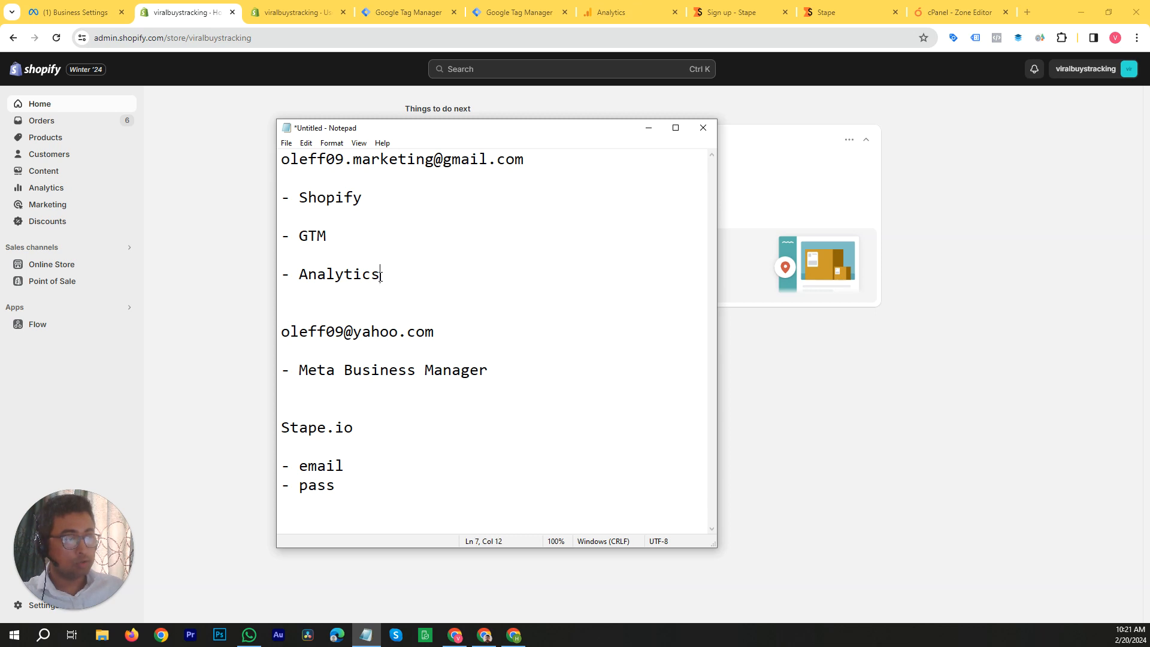
left_click(299, 275)
type("Google")
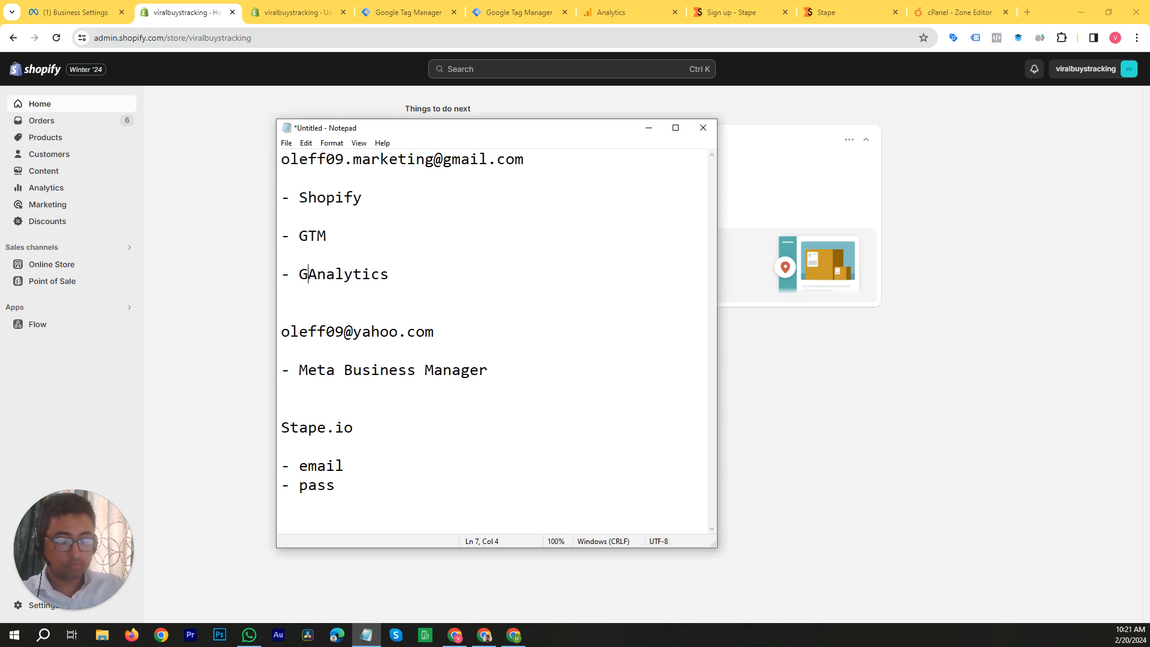
Step: Review in the notes which platforms are listed under each of the two email addresses
left_click(397, 336)
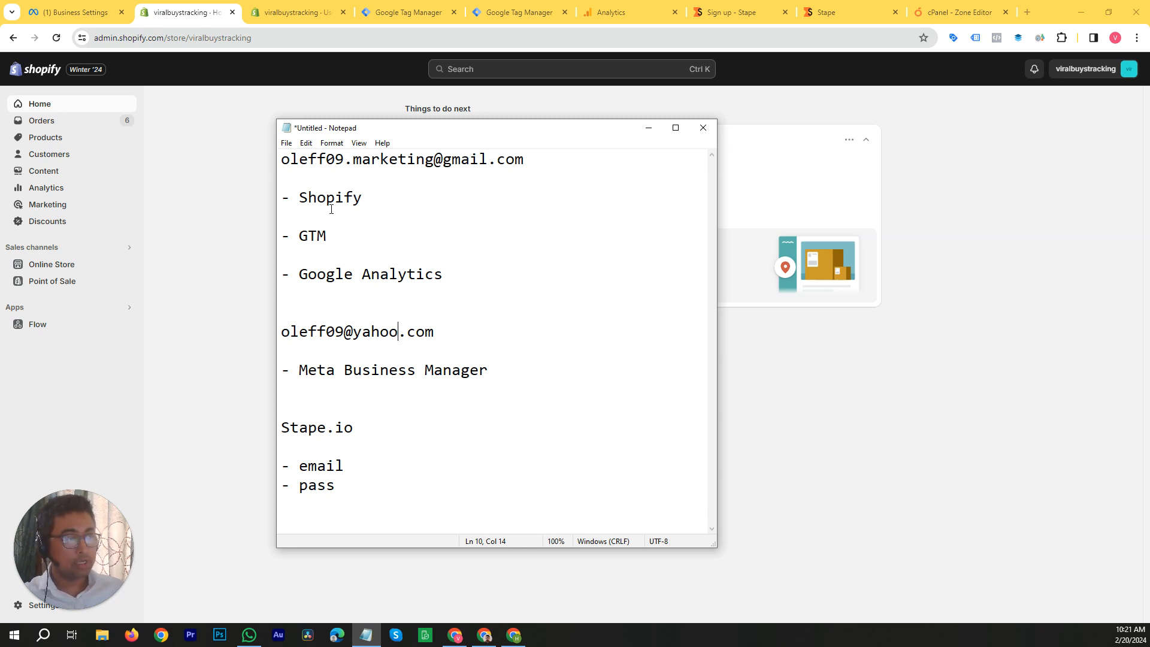
left_click(323, 238)
left_click(360, 276)
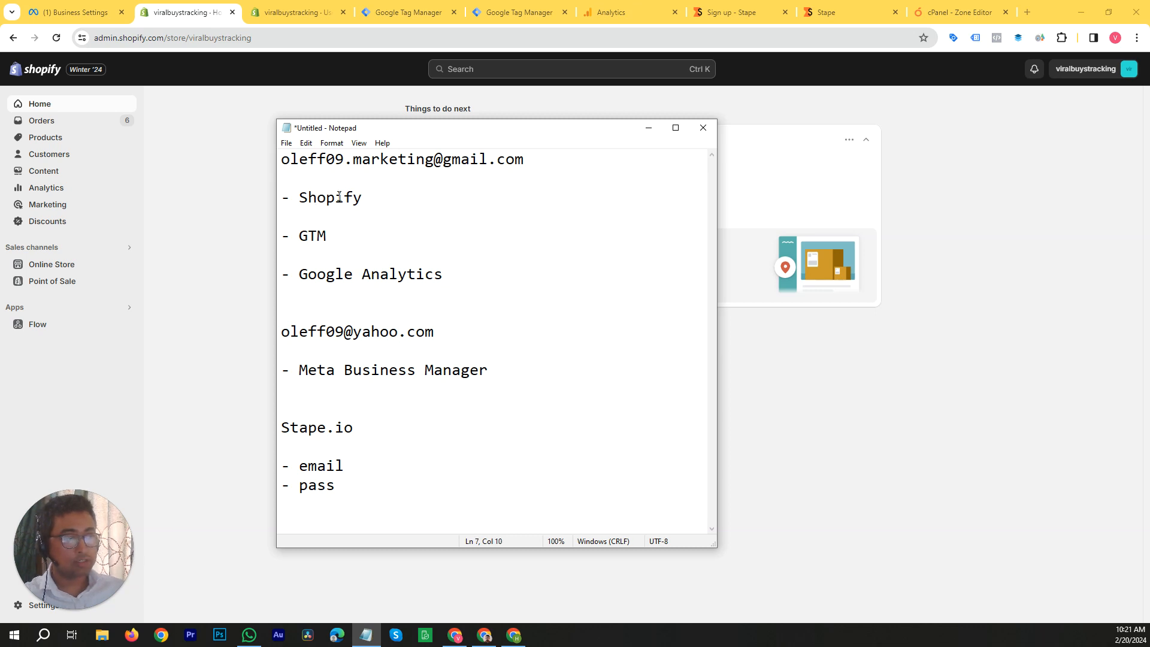
left_click_drag(281, 160, 523, 159)
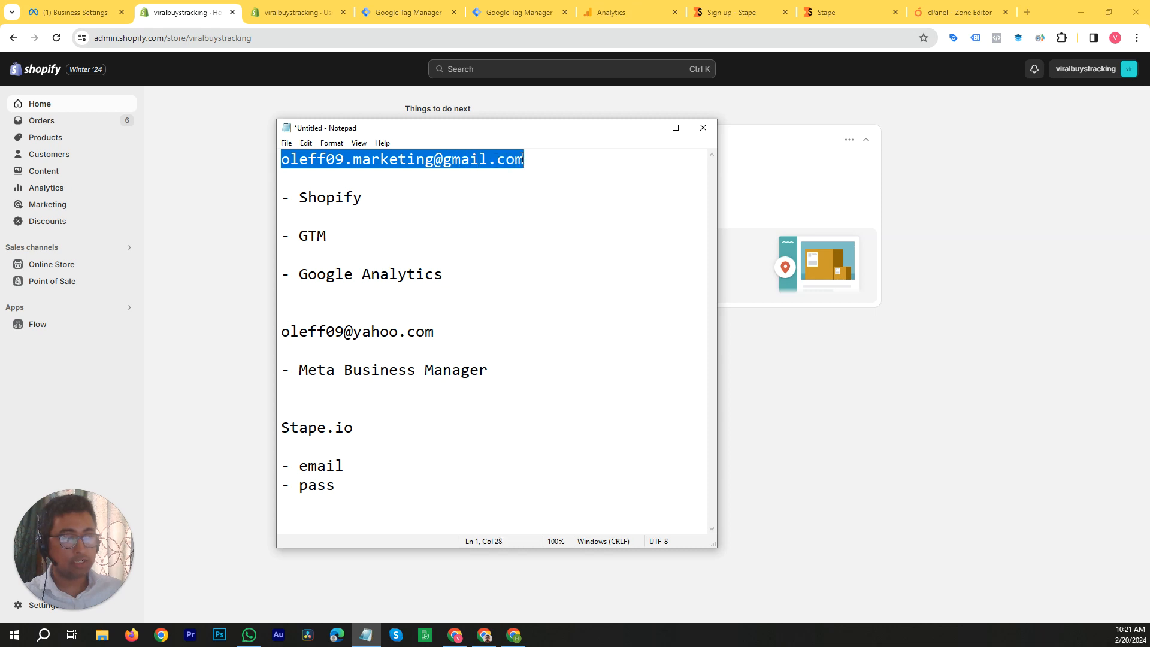
left_click(454, 161)
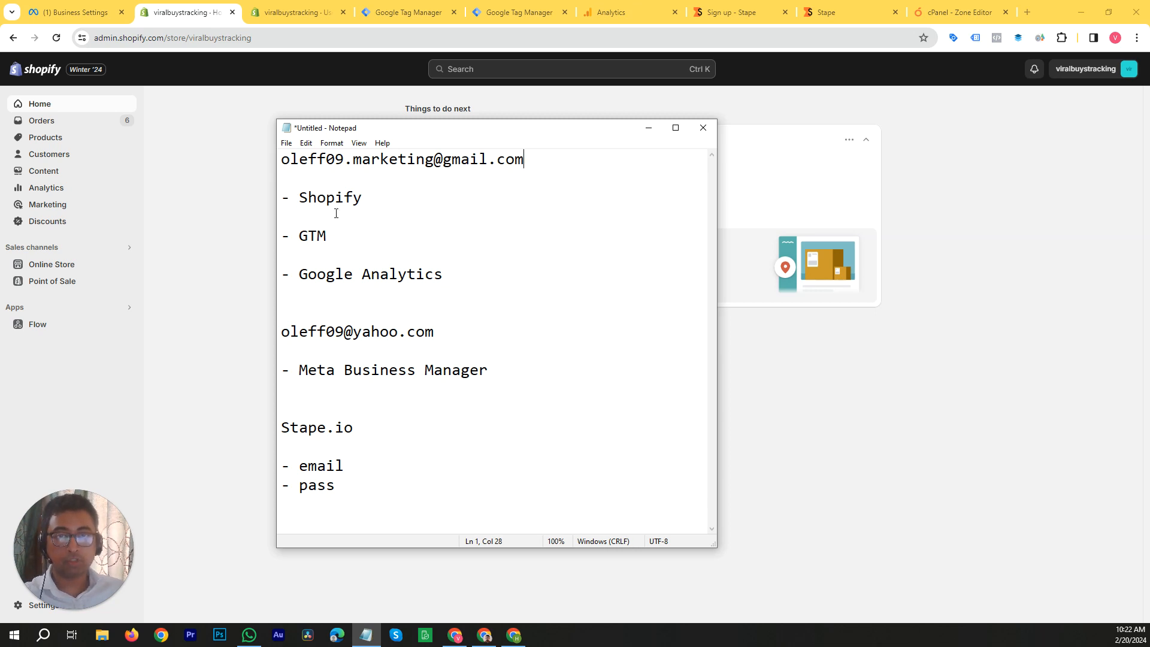
left_click(361, 160)
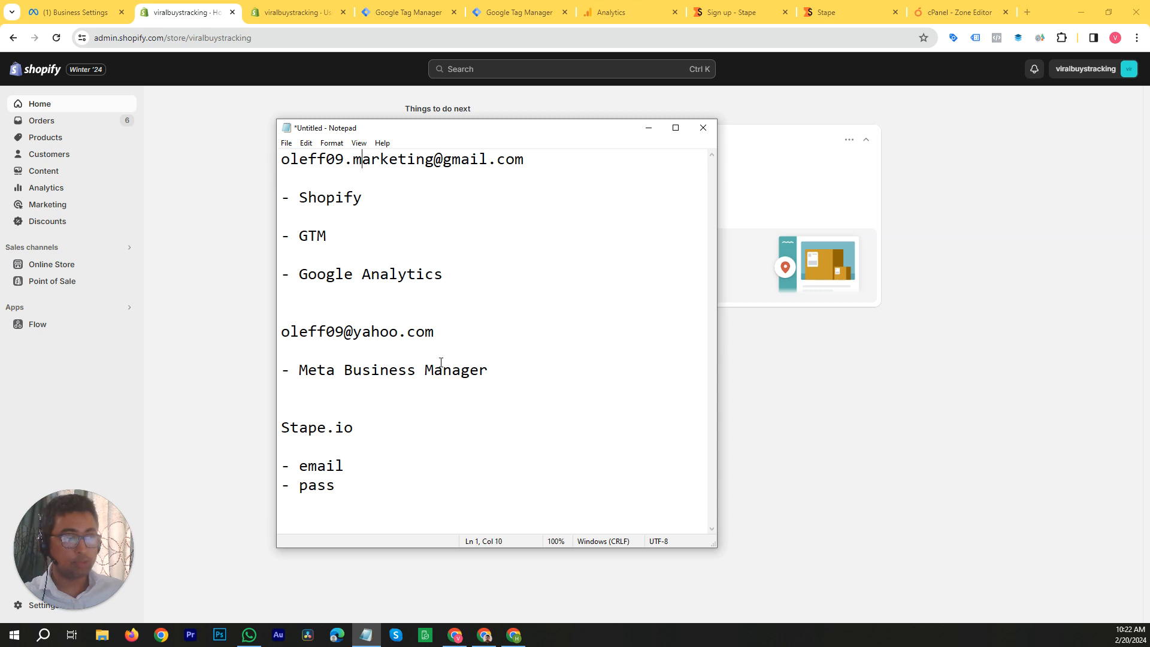
left_click(352, 330)
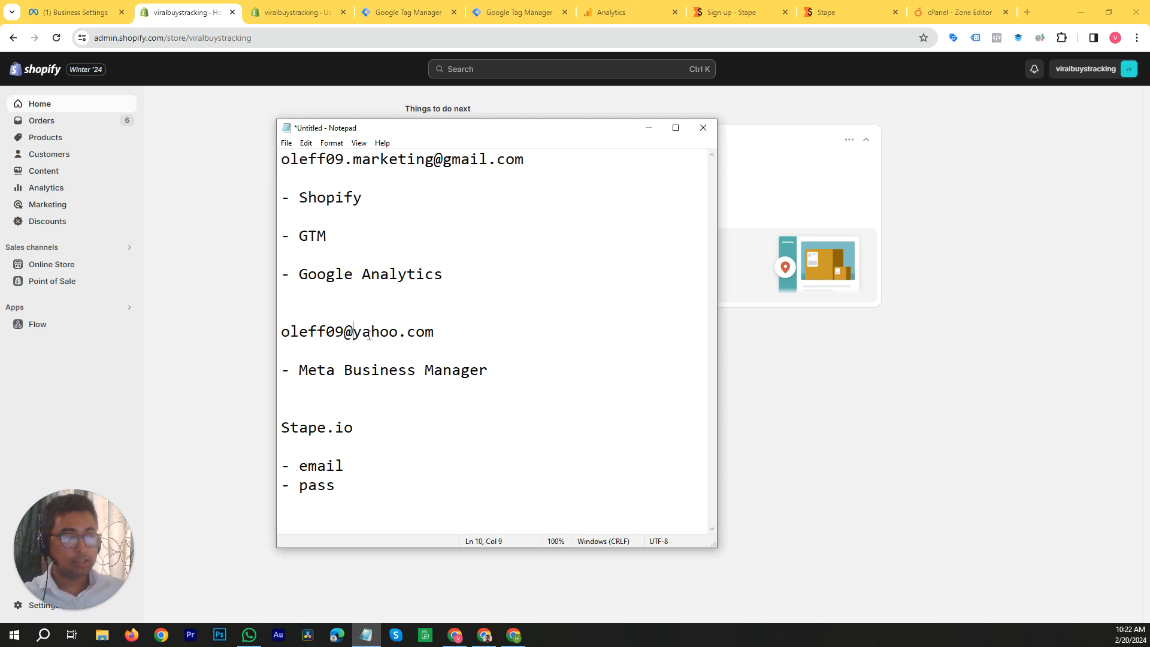
left_click(417, 335)
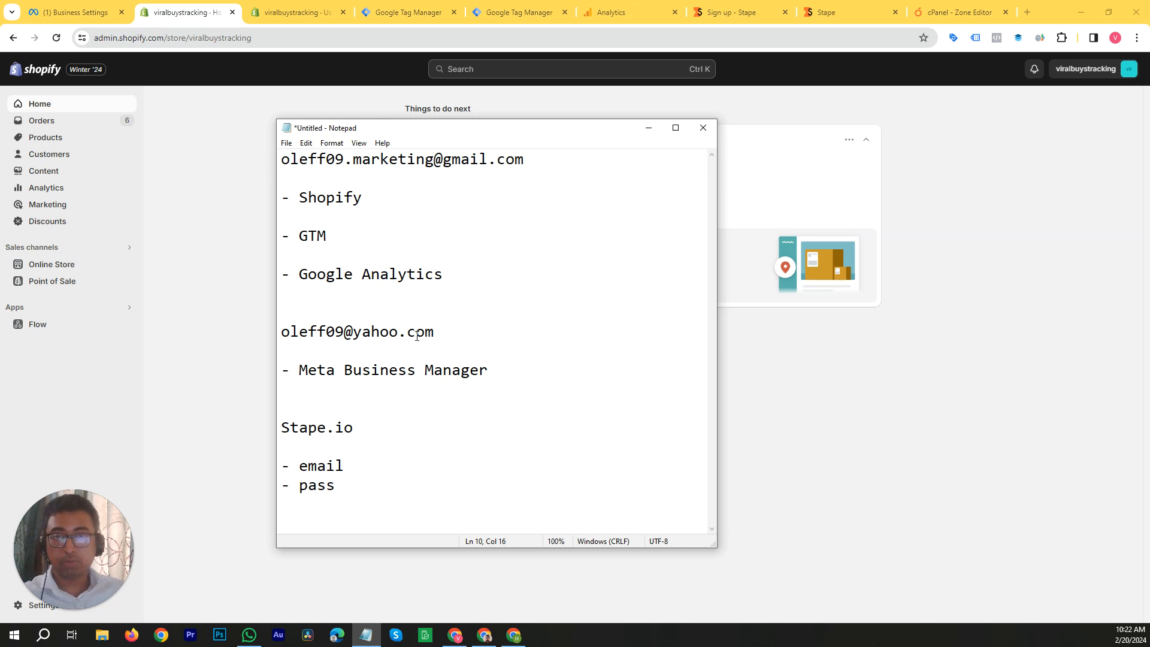
left_click(364, 332)
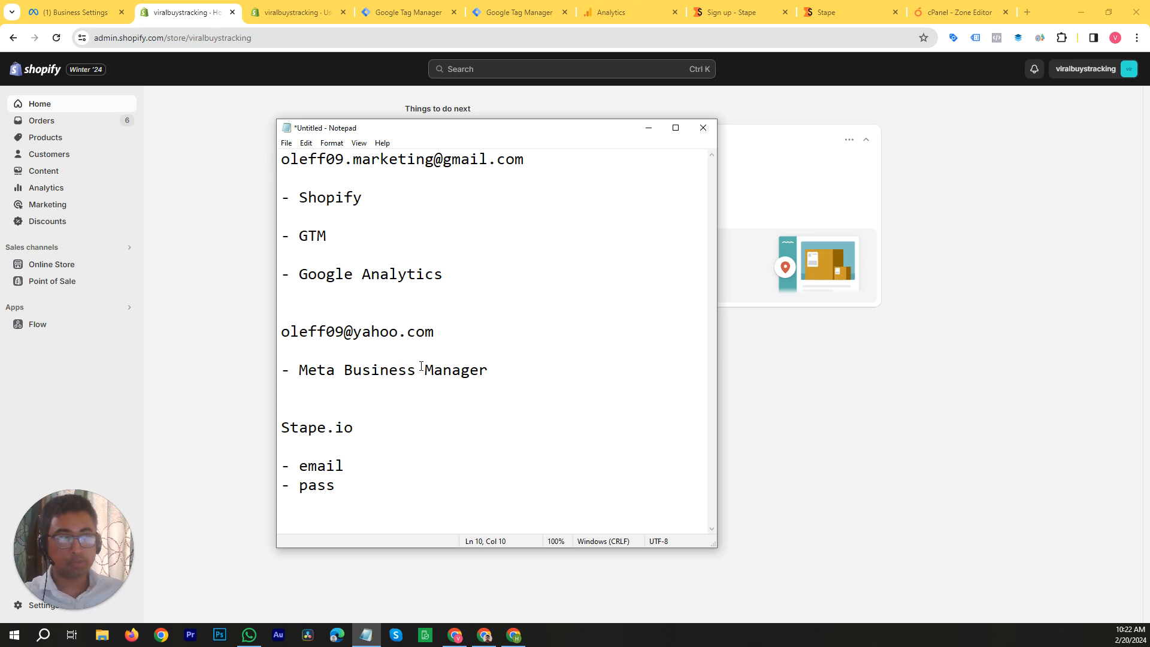
left_click(380, 196)
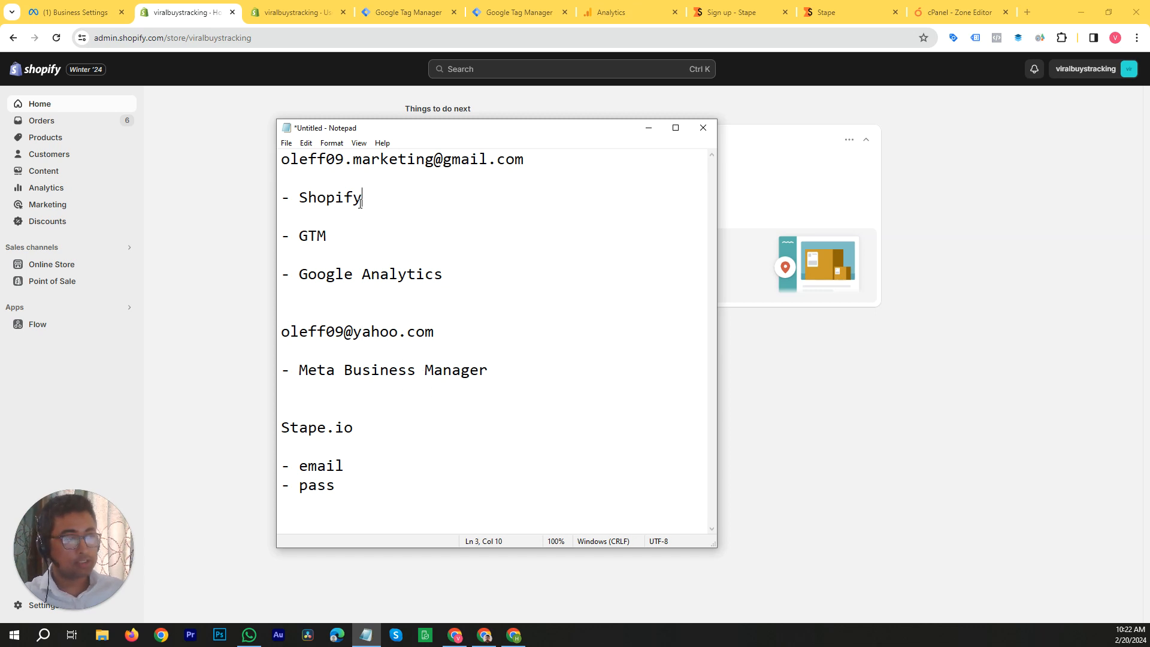
Step: Switch from the notes to the Shopify admin and view the actions available for the Dawn theme in the online store
left_click(649, 130)
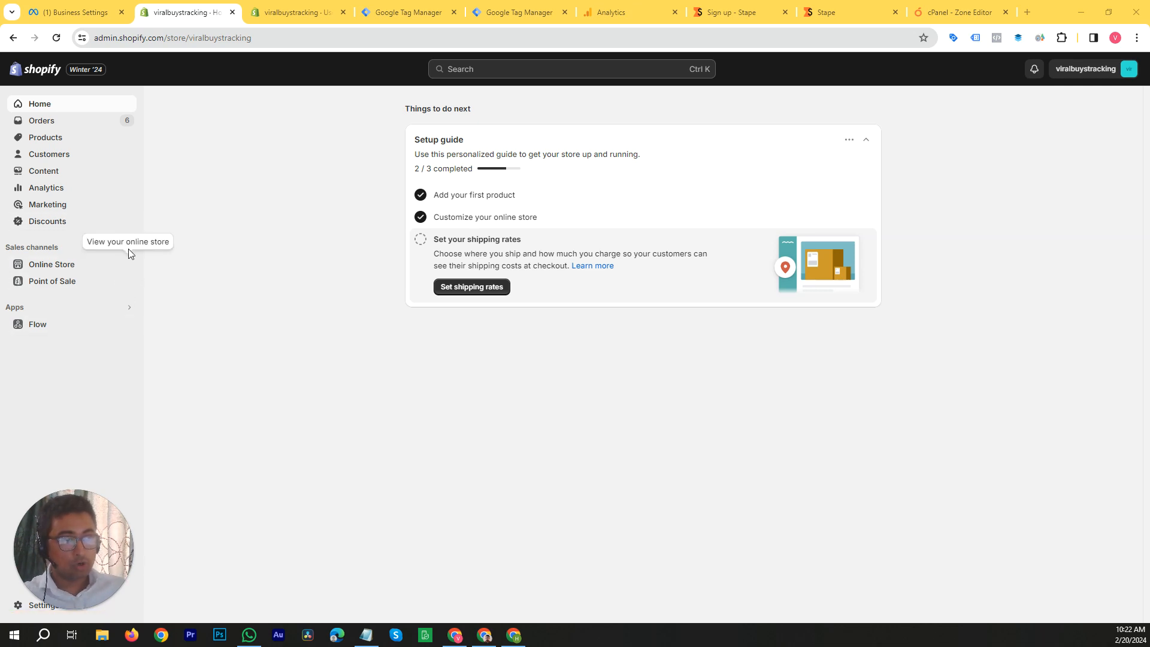
left_click(71, 269)
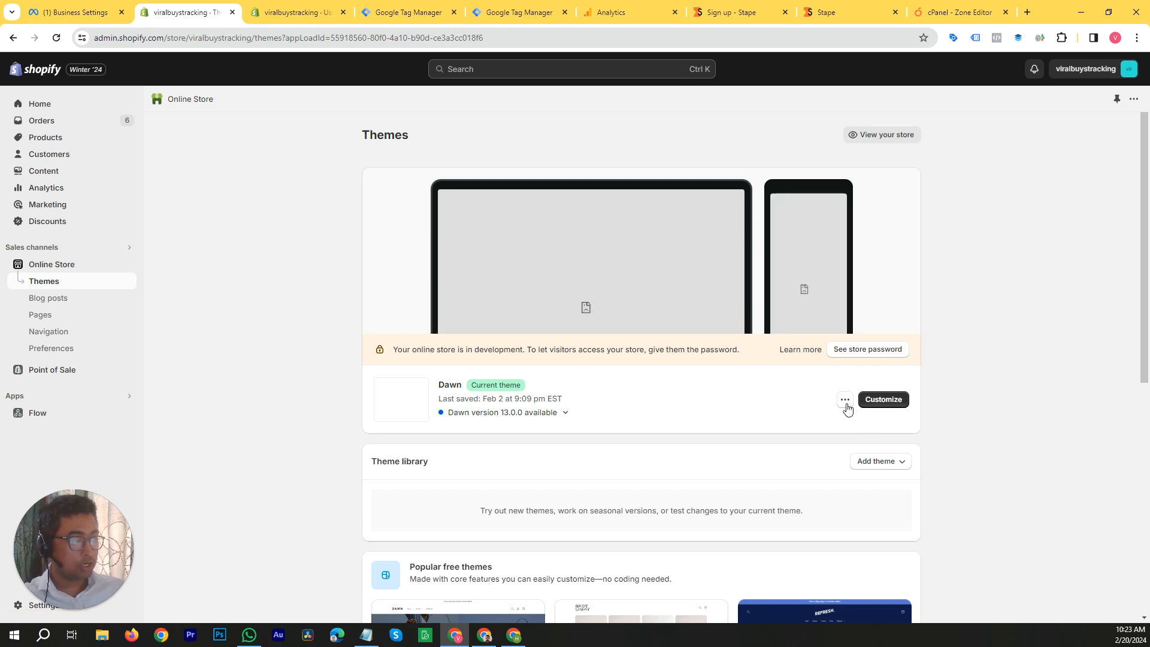
left_click(844, 401)
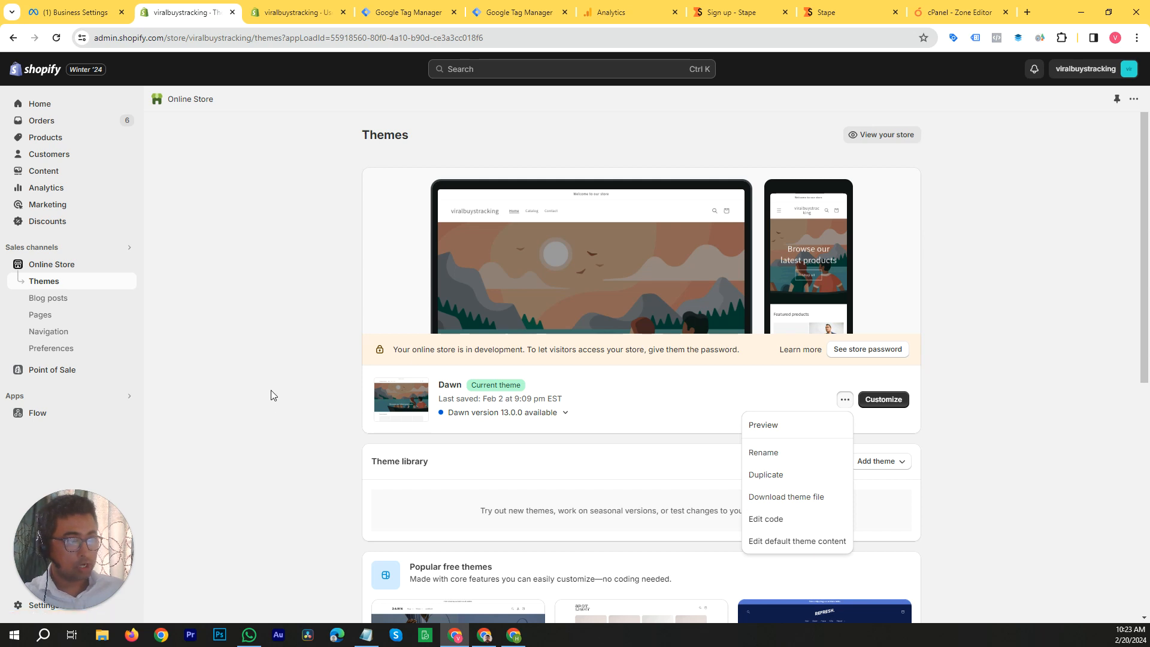
left_click(154, 319)
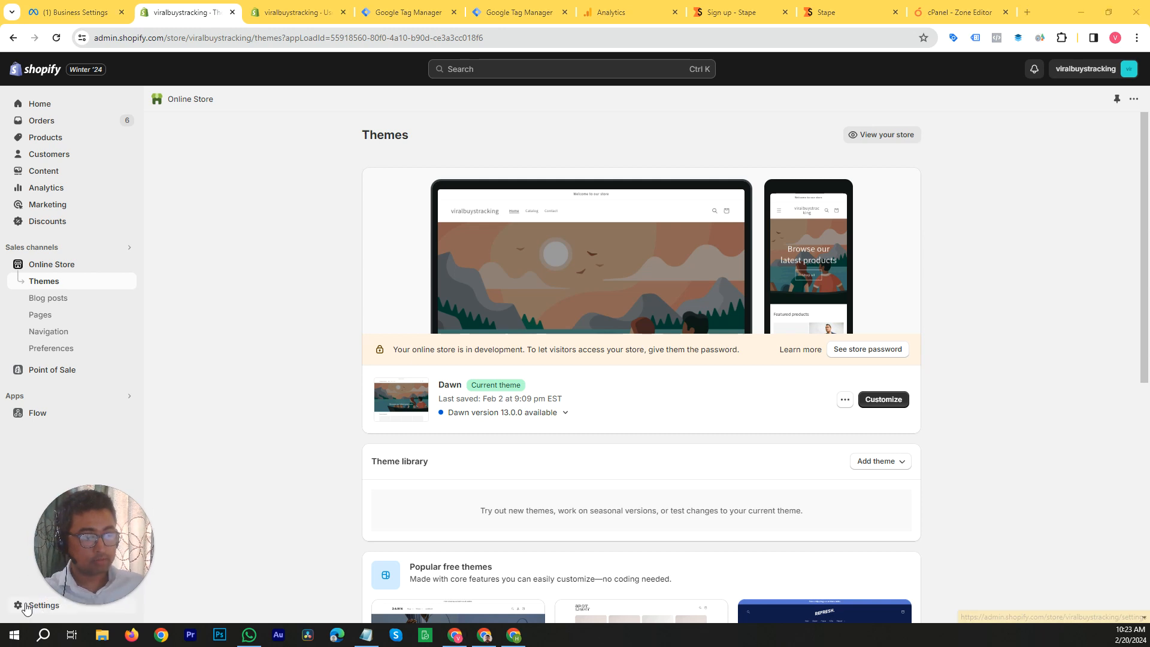
Step: Start adding a new staff member in the store's users and permissions settings
left_click(38, 605)
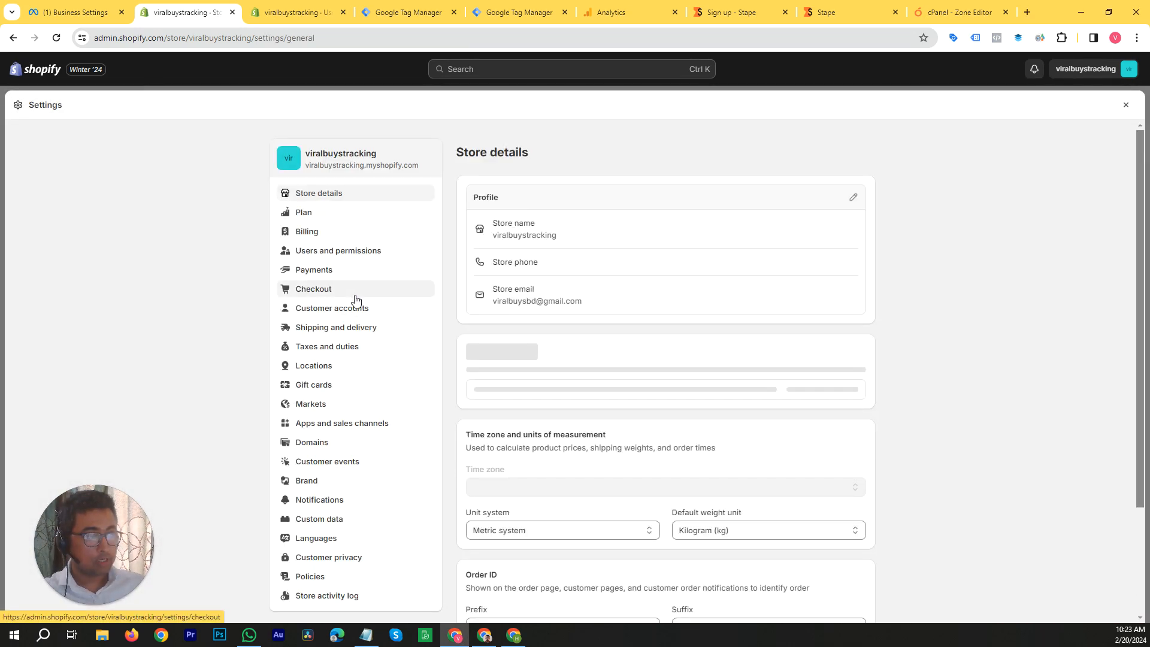
left_click(358, 257)
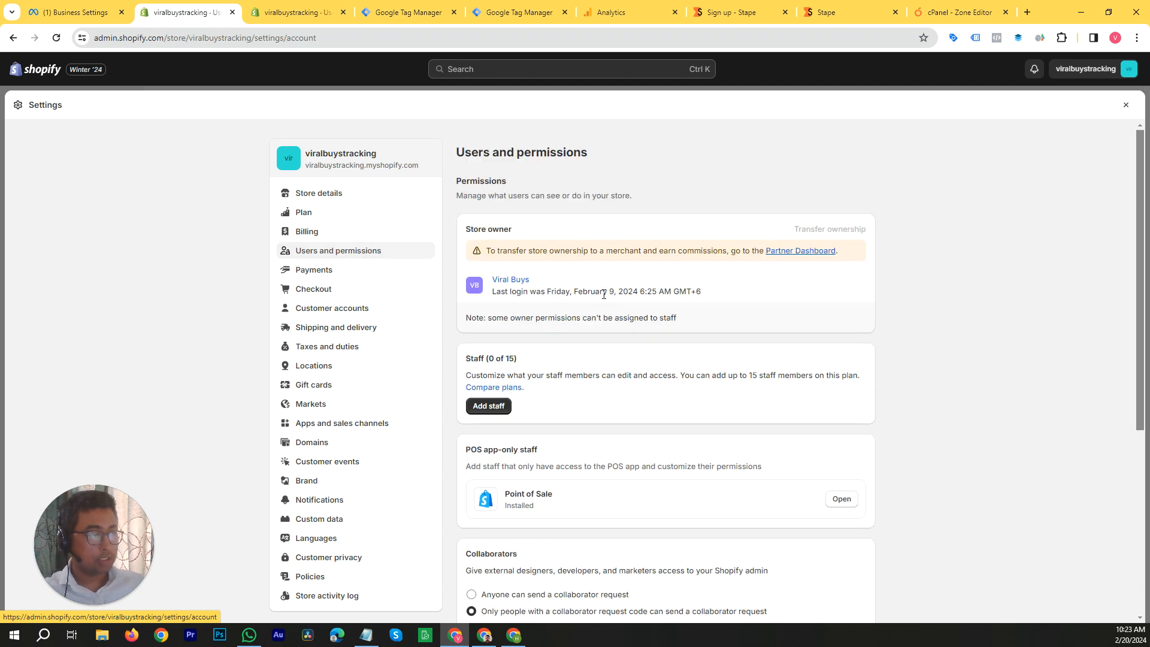
scroll(712, 296, "down", 2)
left_click(486, 286)
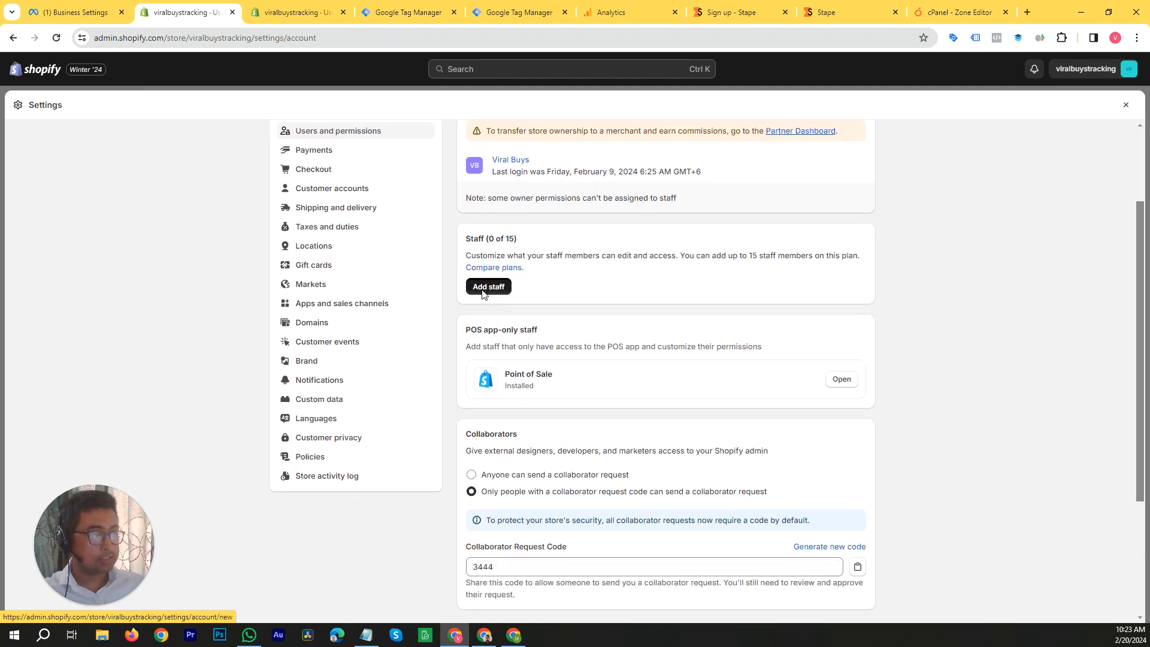
Step: Enter the staff member's first and last name
left_click(563, 258)
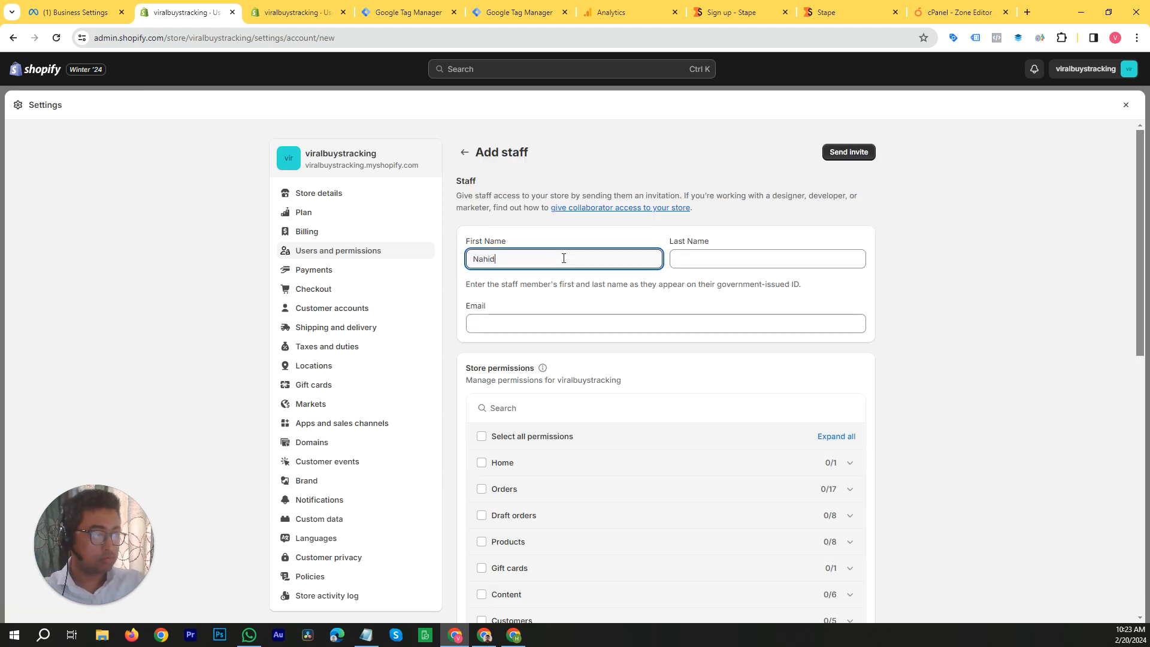
key("Tab")
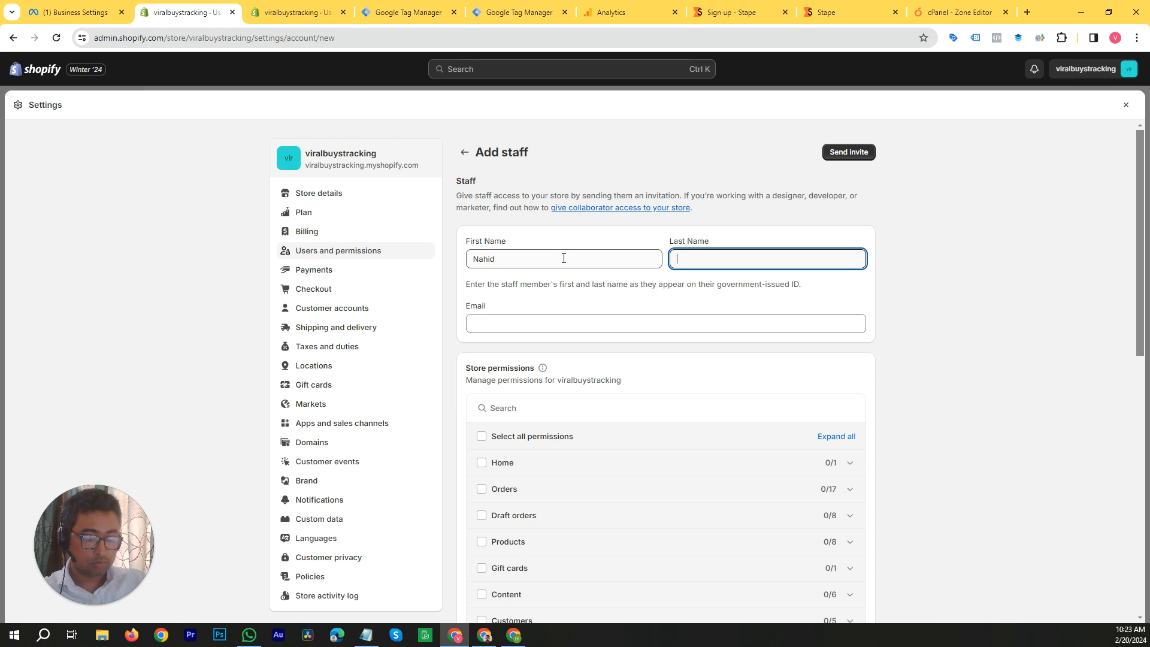
key("Tab")
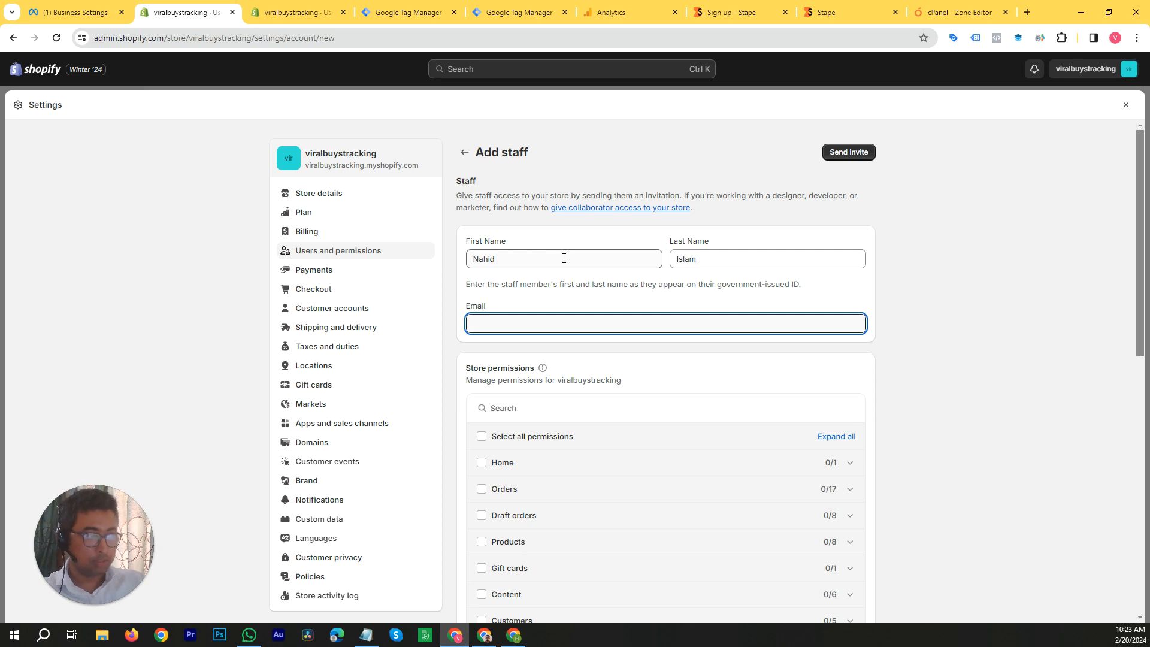
Step: Copy the Gmail address from the notes in Notepad and paste it as the staff member's email in Shopify
left_click(366, 635)
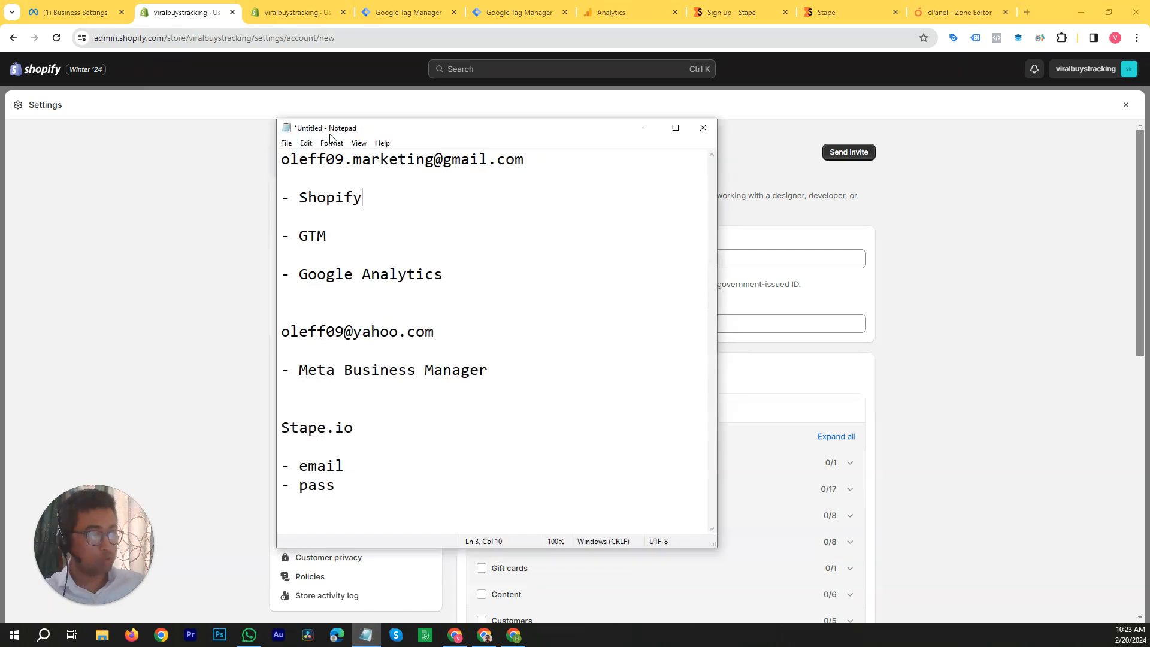
left_click(283, 164)
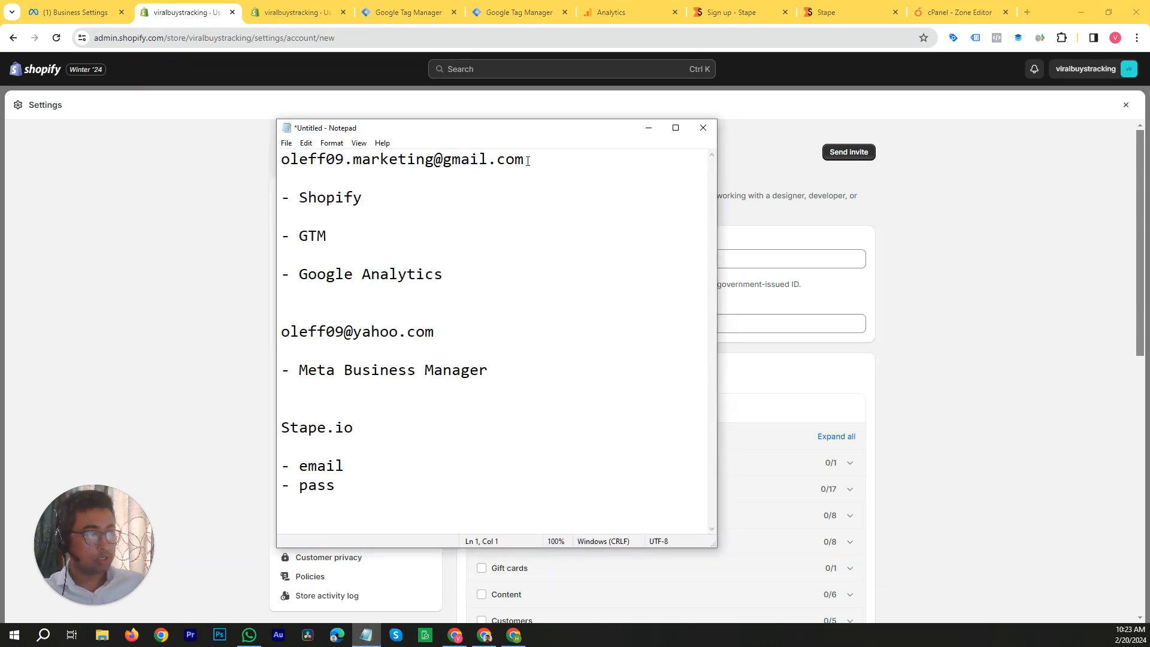
left_click(528, 160, "shift")
key("ctrl+c")
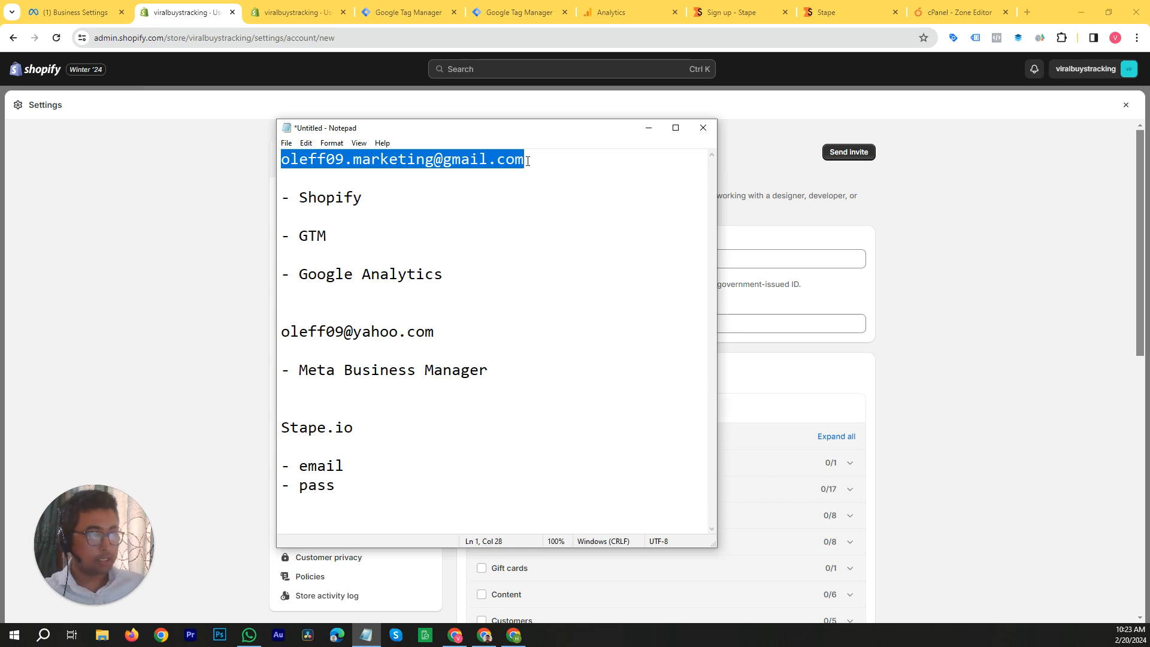
left_click(816, 324)
key("ctrl+v")
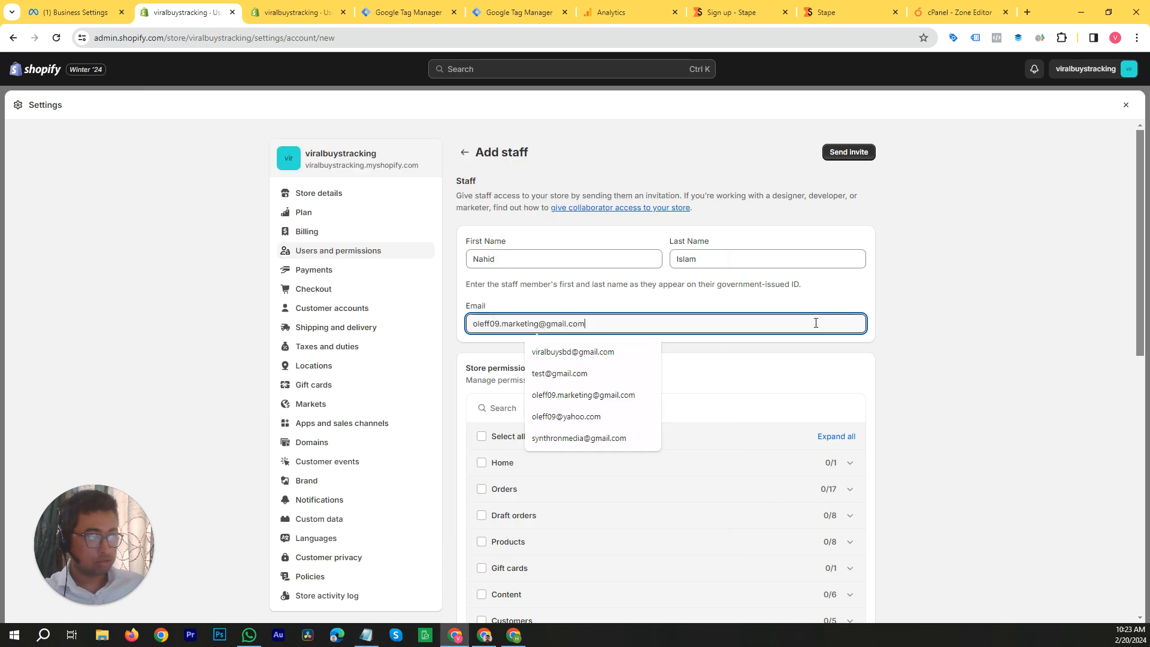
left_click(975, 297)
Step: Expand the Products store permissions and grant all of them to the staff member
scroll(708, 318, "down", 3)
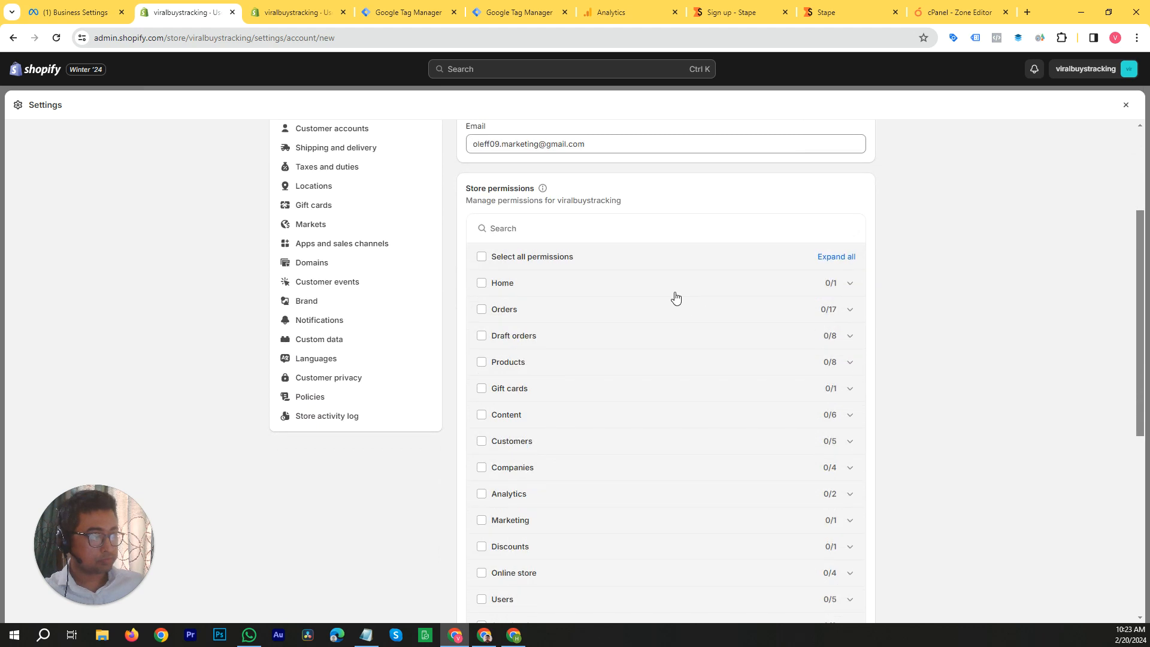
scroll(675, 297, "down", 1)
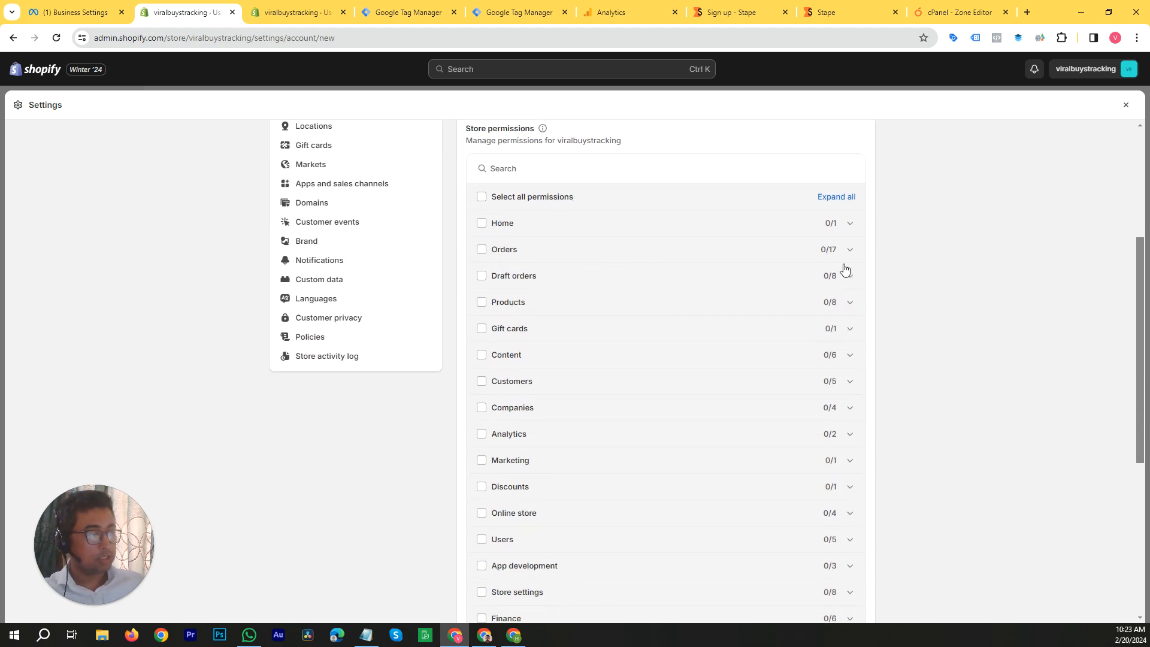
scroll(842, 261, "down", 1)
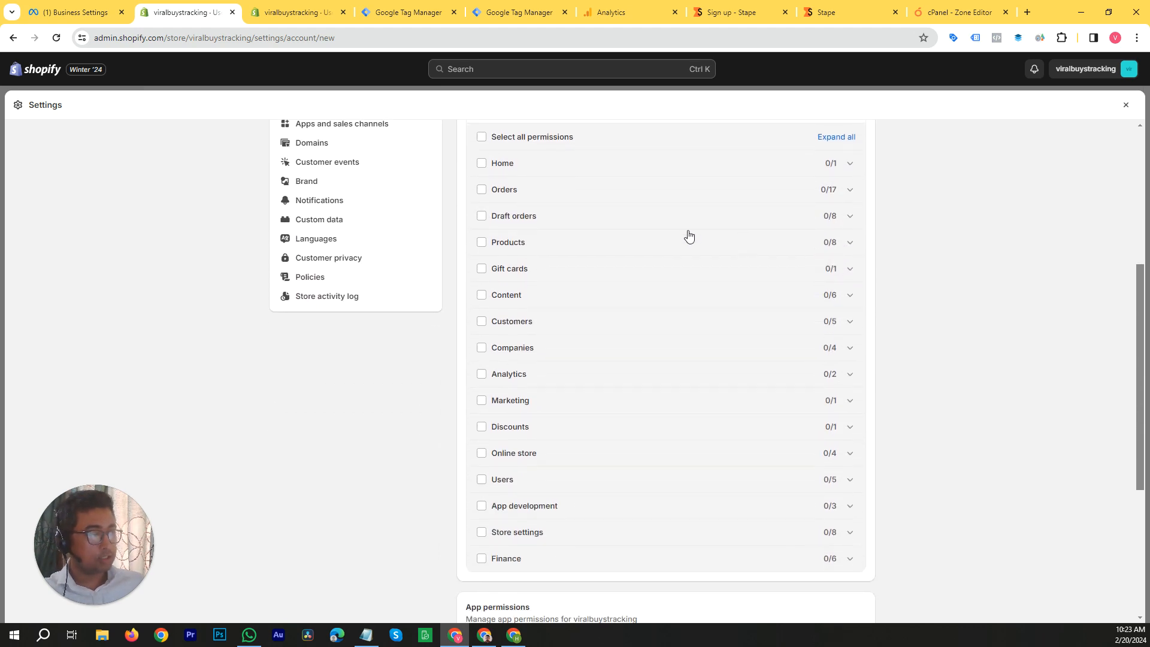
left_click(851, 243)
left_click(482, 243)
scroll(572, 305, "down", 1)
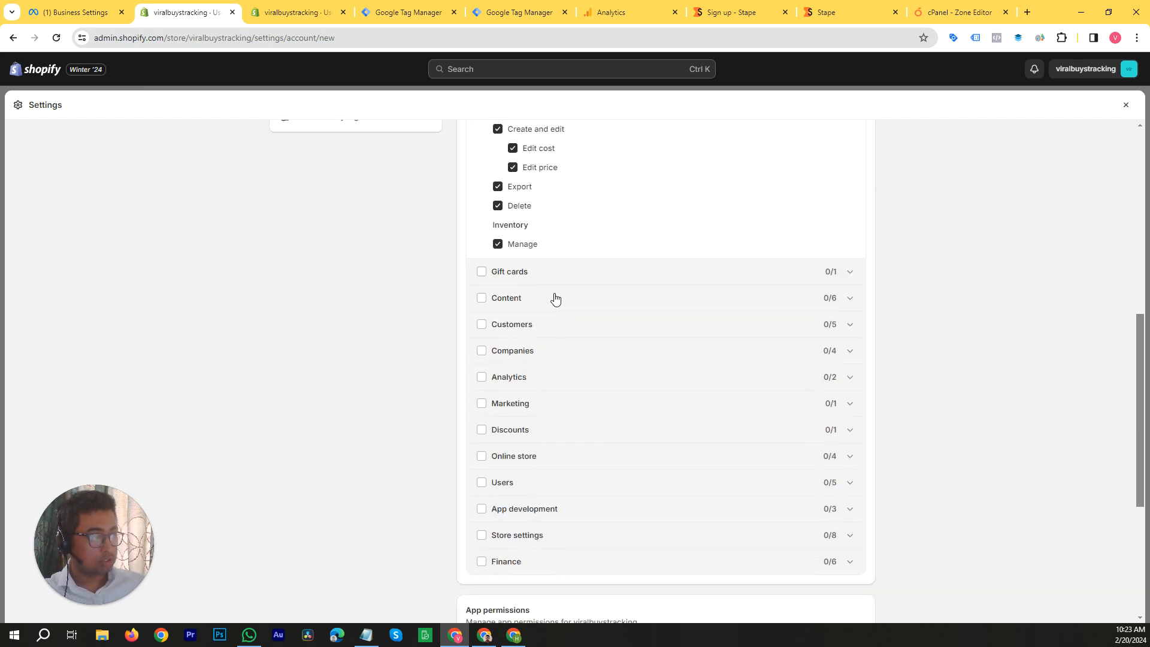
Step: Expand the Analytics store permissions and grant both Reports and Dashboards
scroll(517, 305, "up", 1)
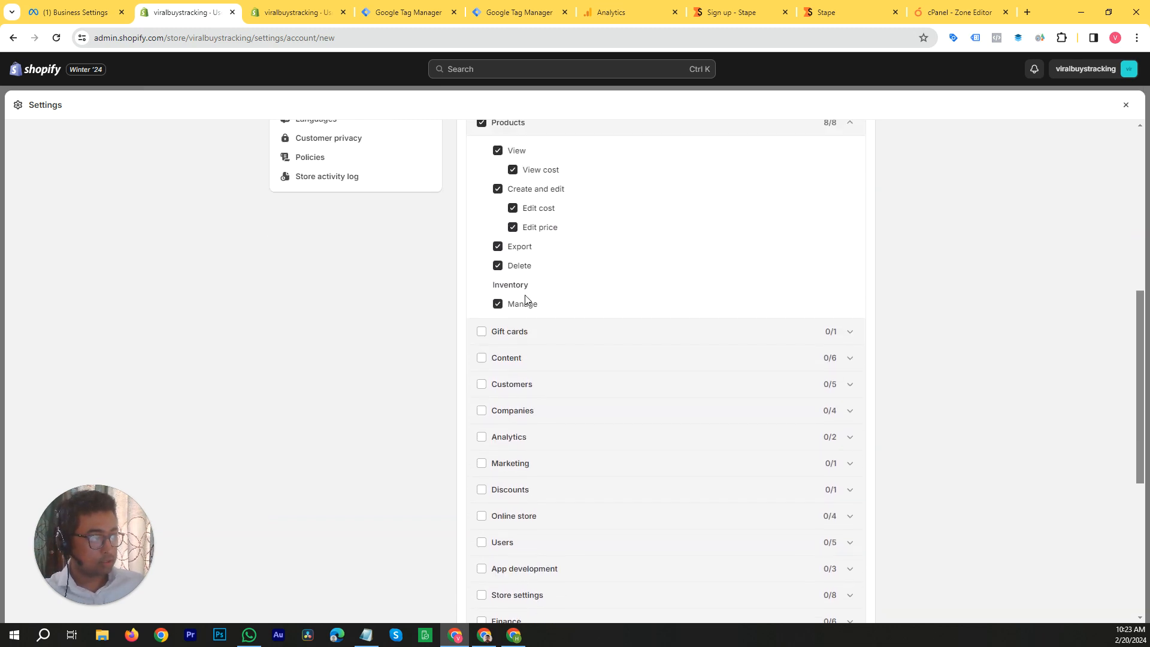
scroll(519, 342, "down", 2)
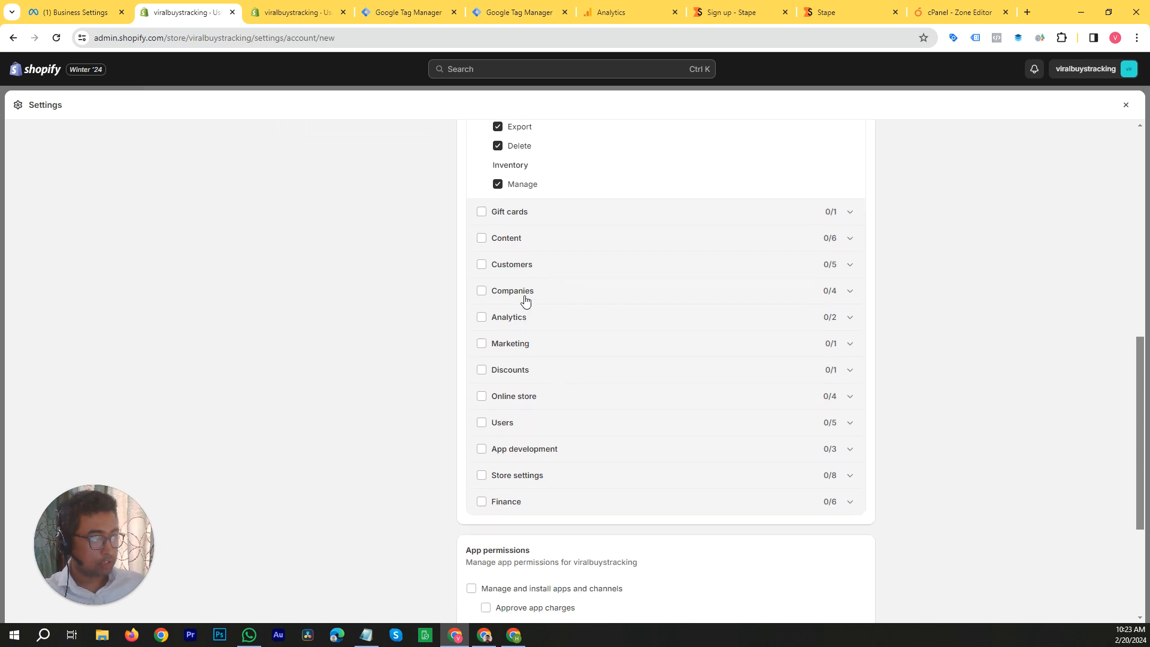
left_click(848, 317)
left_click(482, 318)
Step: Expand the Discounts store permissions and grant View, create, and delete
scroll(793, 280, "down", 3)
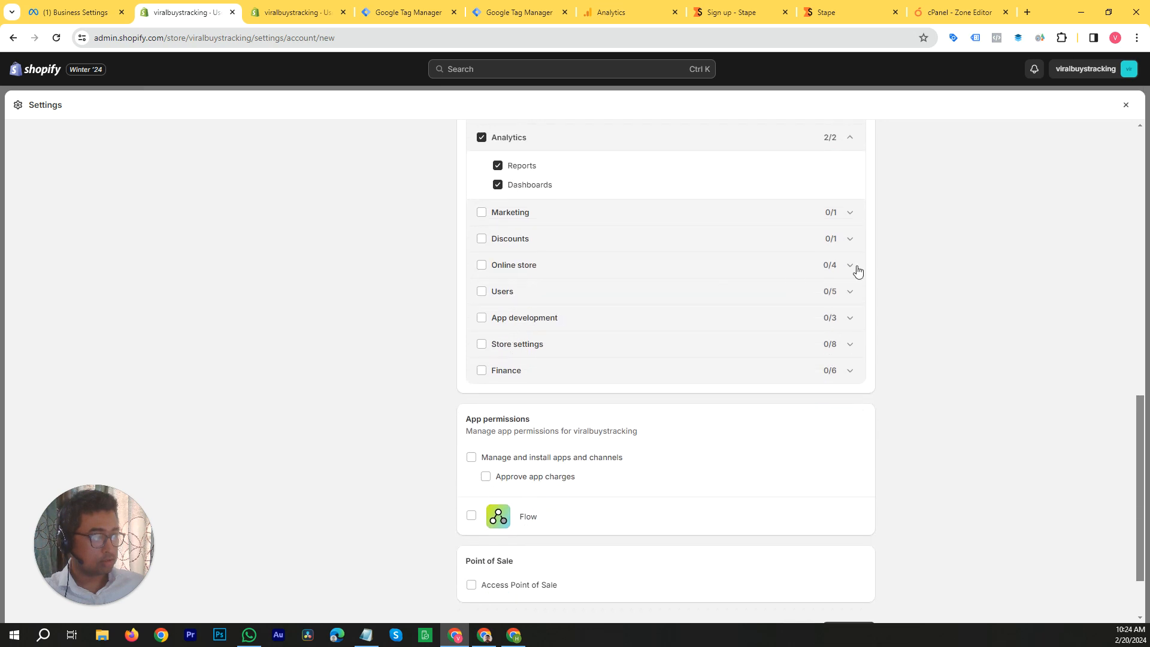
left_click(850, 241)
left_click(481, 238)
Step: Expand the Online store permissions and grant Themes together with Edit code
left_click(850, 295)
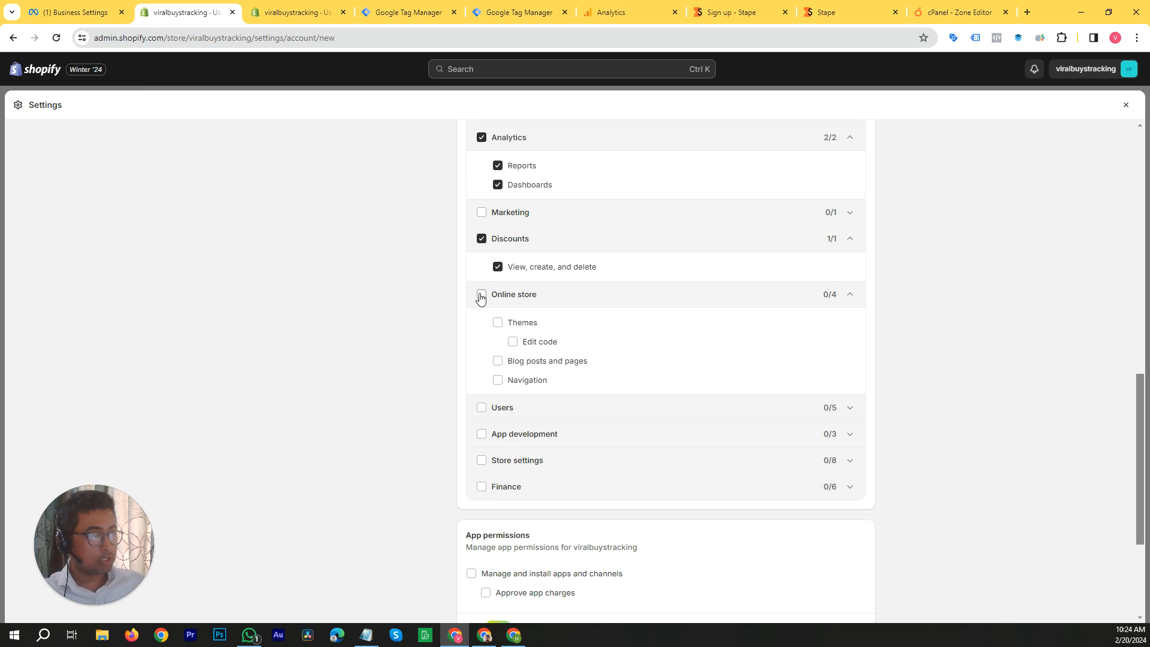
left_click(499, 324)
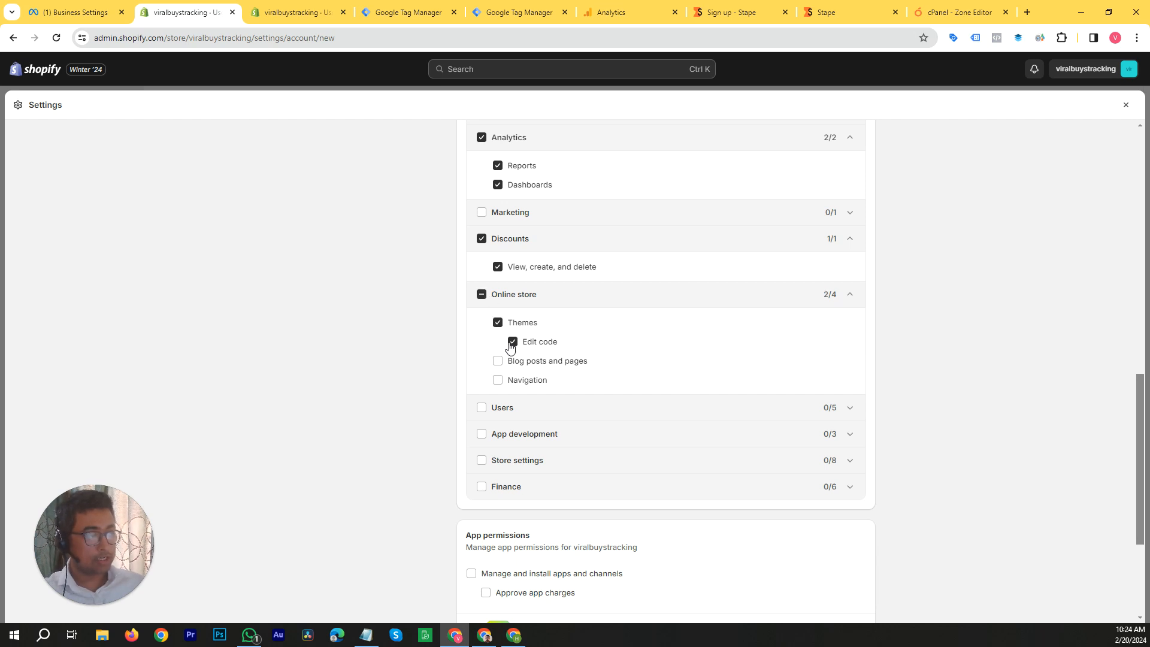
Step: Expand the Store settings permissions and grant Manage settings, View customer events, and Manage and add custom pixels
scroll(741, 395, "down", 2)
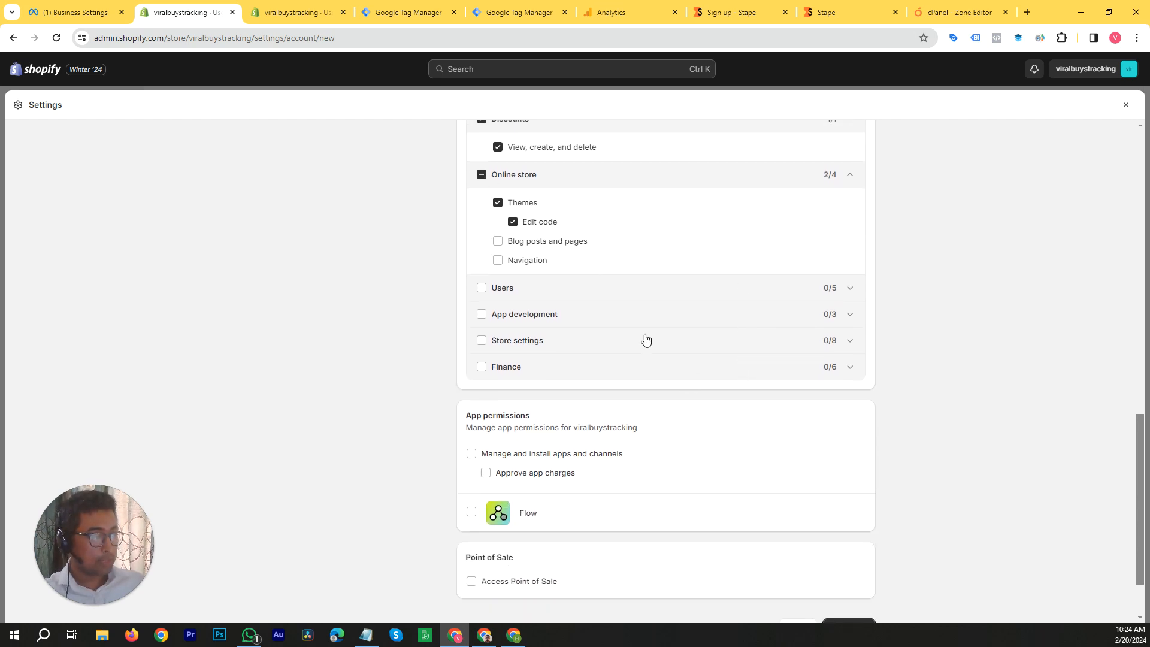
left_click(849, 340)
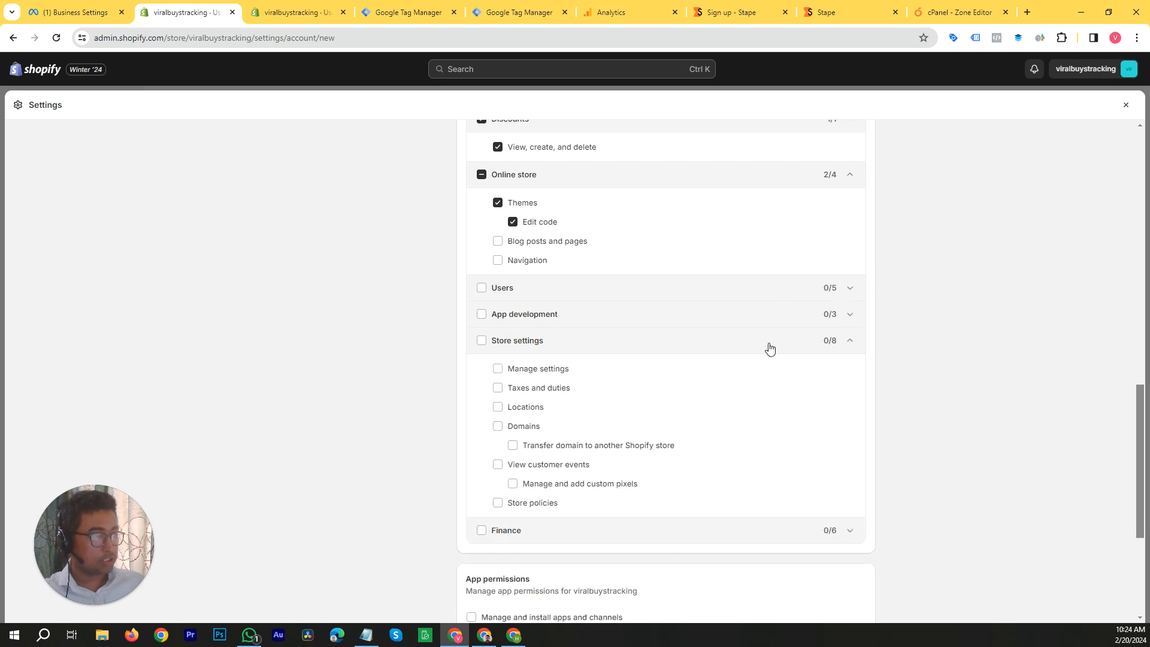
scroll(586, 332, "down", 2)
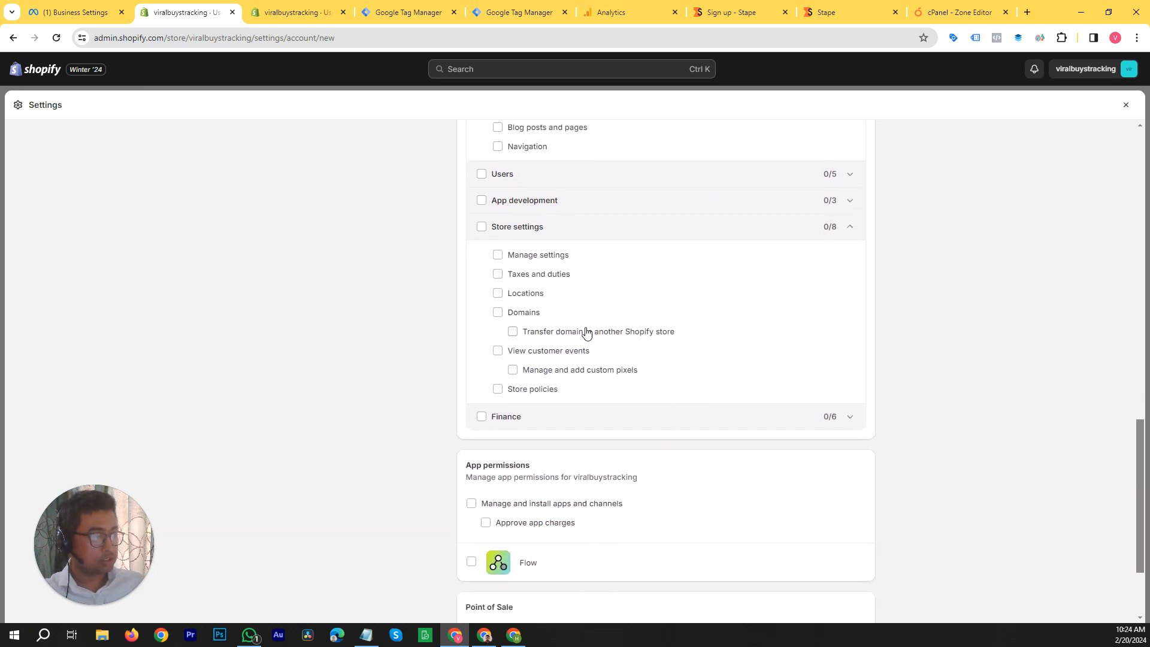
left_click(497, 249)
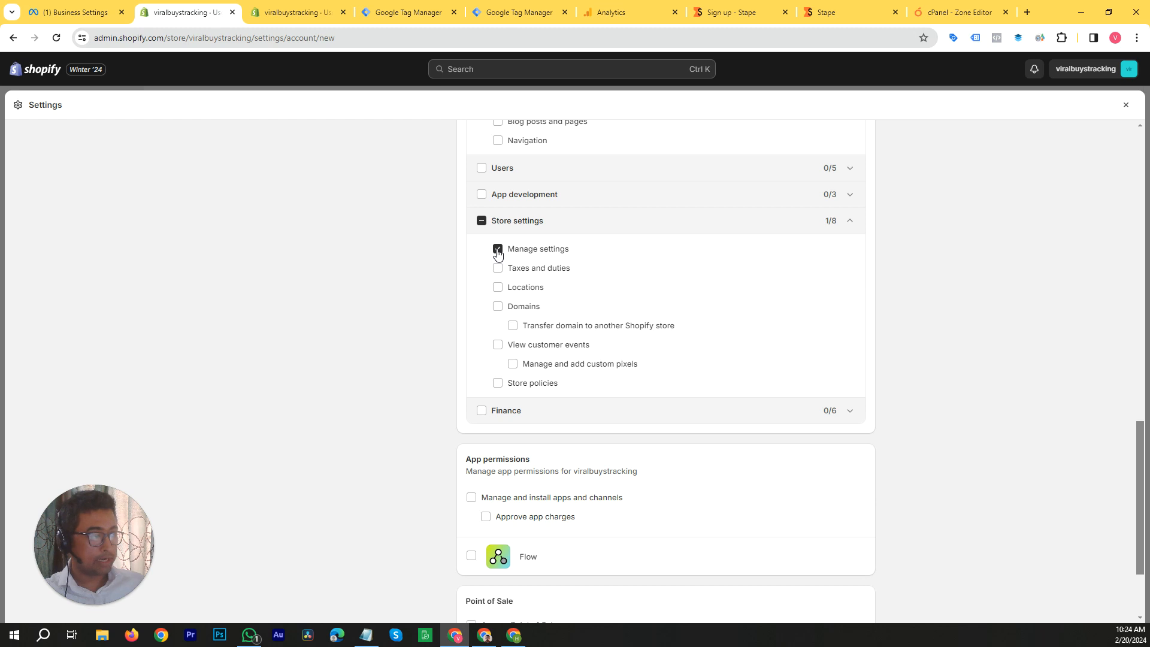
left_click(497, 345)
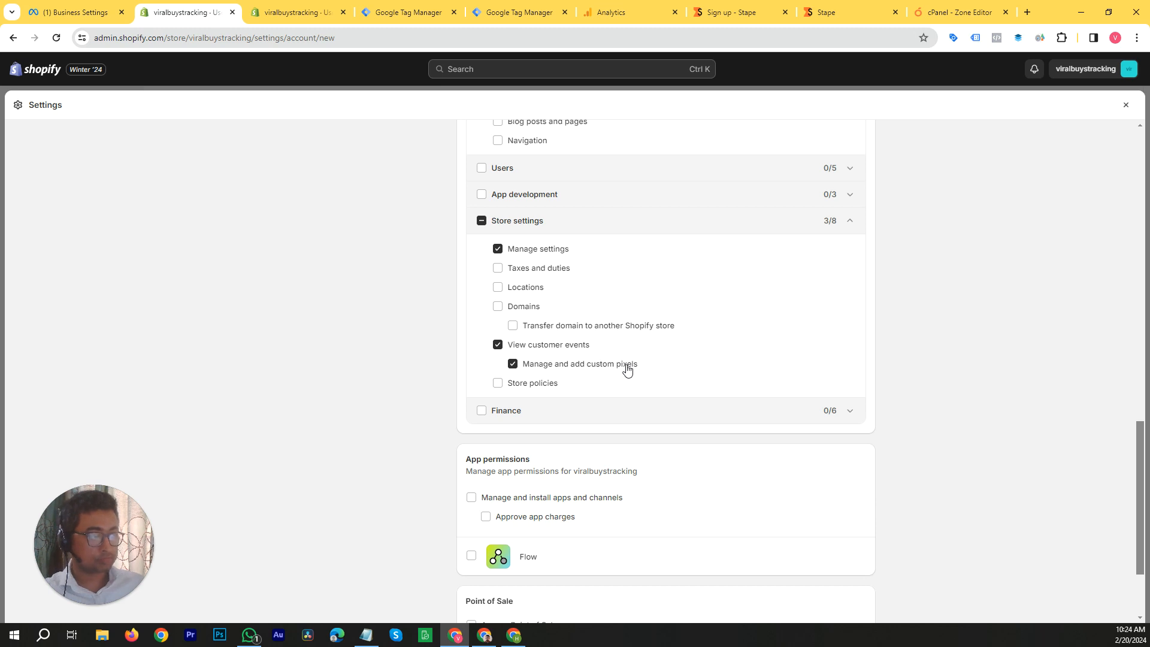
Step: Review the permissions selected for the staff member and the entered staff details before the invitation
scroll(963, 399, "up", 2)
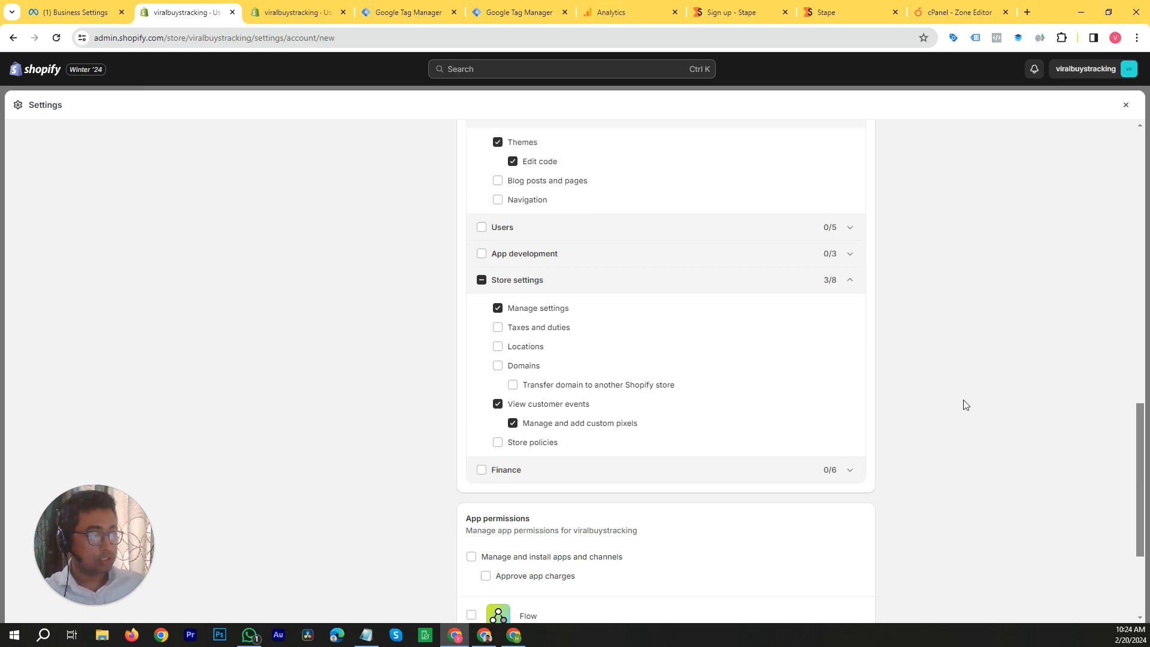
scroll(962, 400, "down", 2)
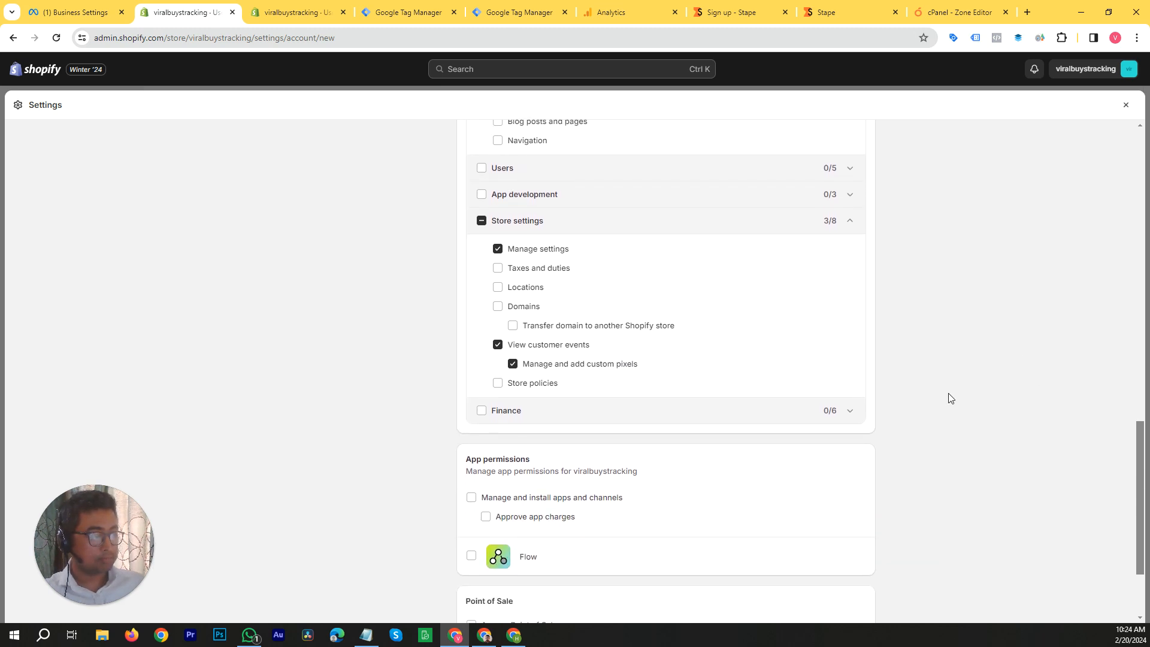
scroll(949, 398, "up", 4)
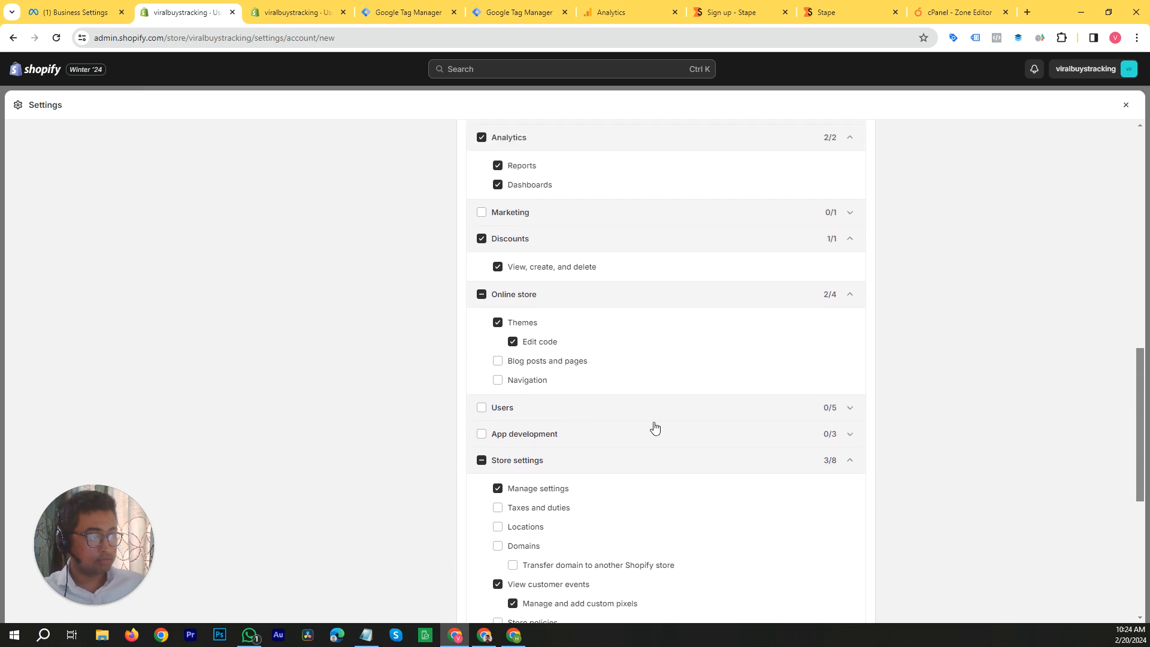
scroll(659, 397, "up", 4)
scroll(625, 379, "up", 2)
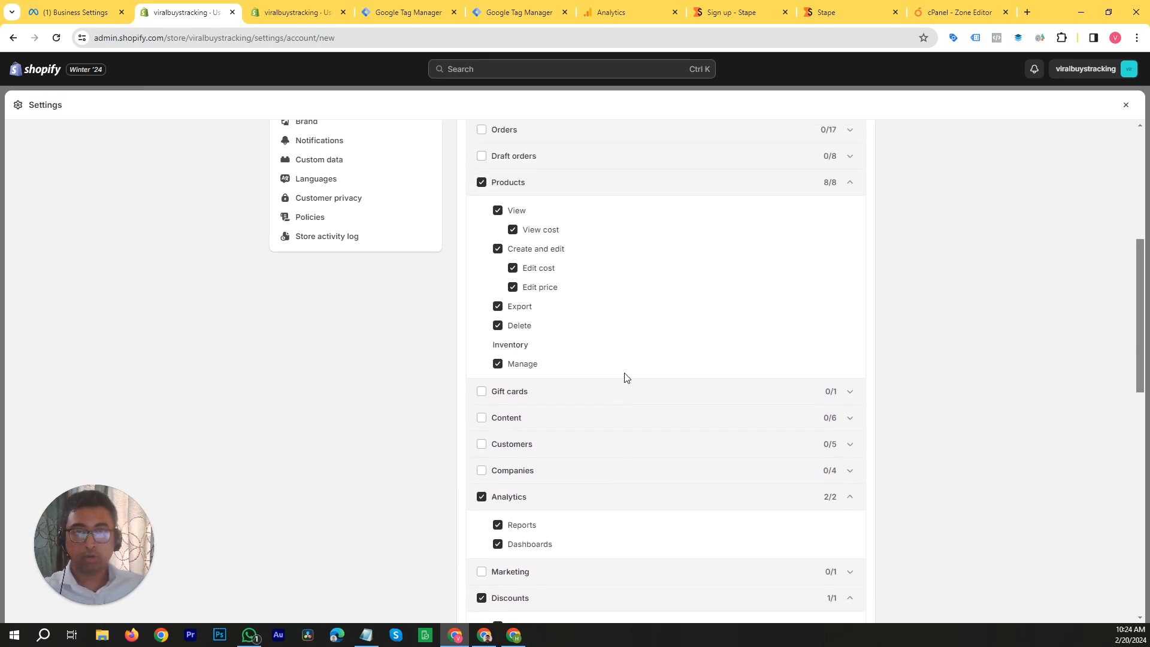
scroll(623, 361, "up", 2)
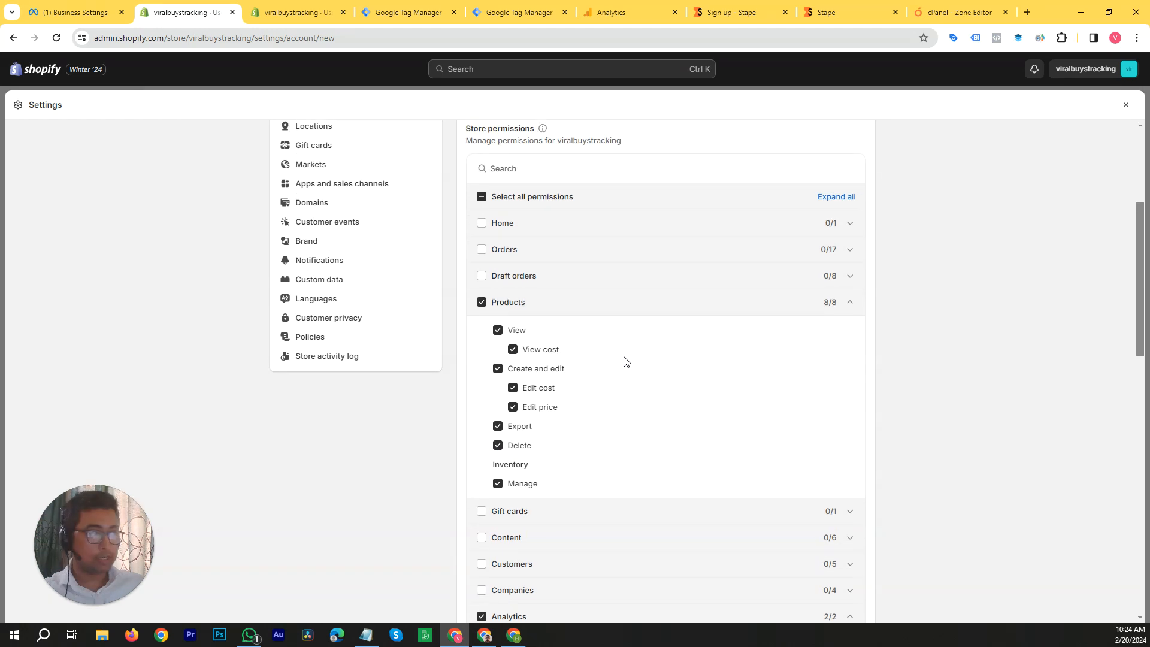
scroll(624, 361, "up", 3)
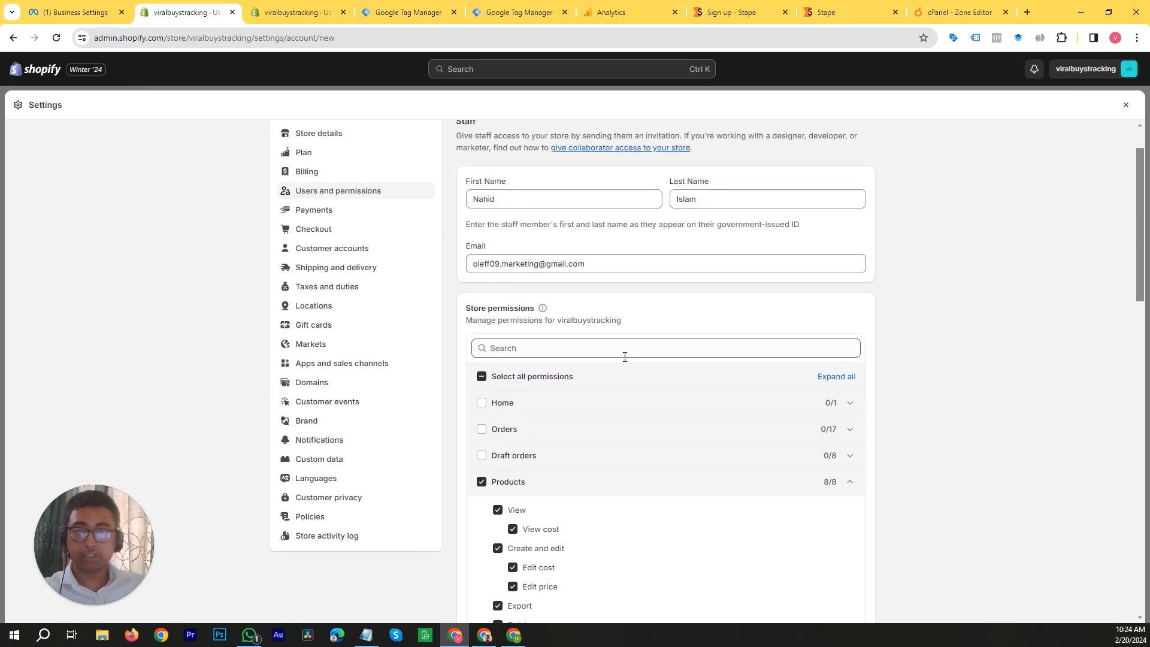
scroll(644, 367, "up", 1)
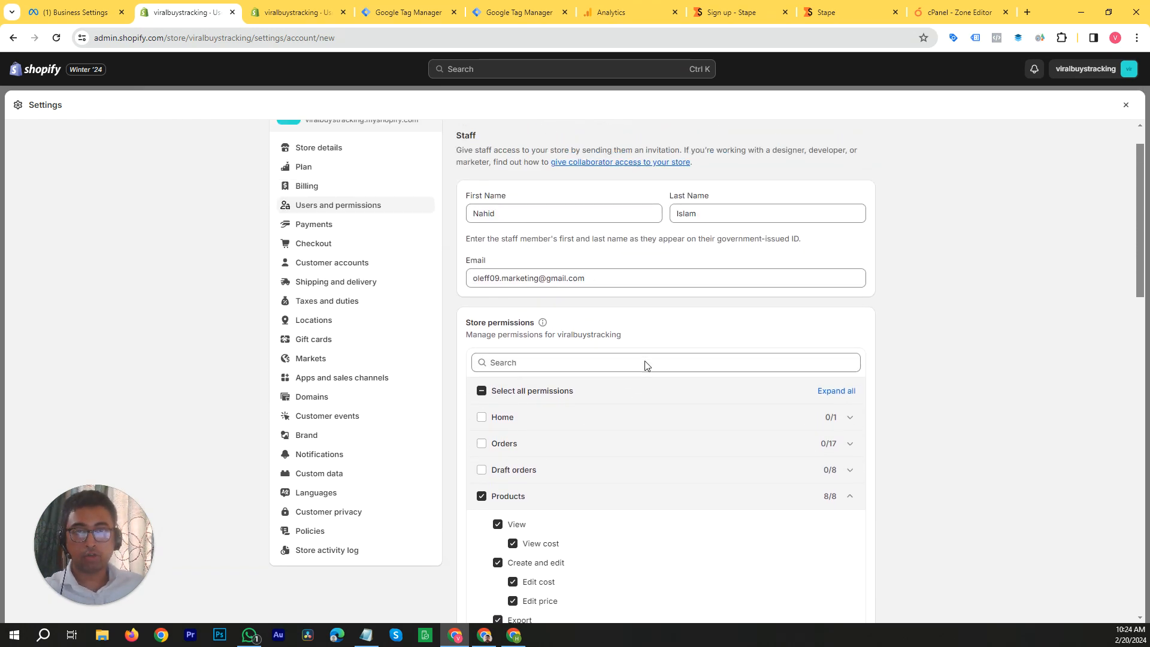
scroll(880, 352, "down", 3)
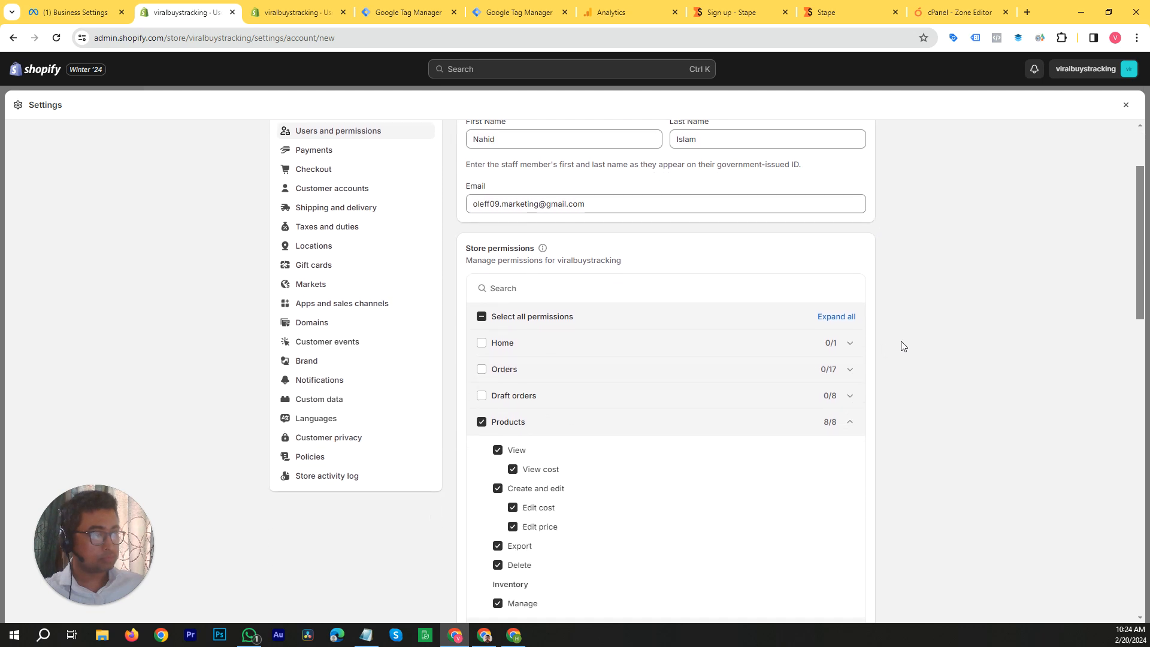
scroll(901, 345, "up", 3)
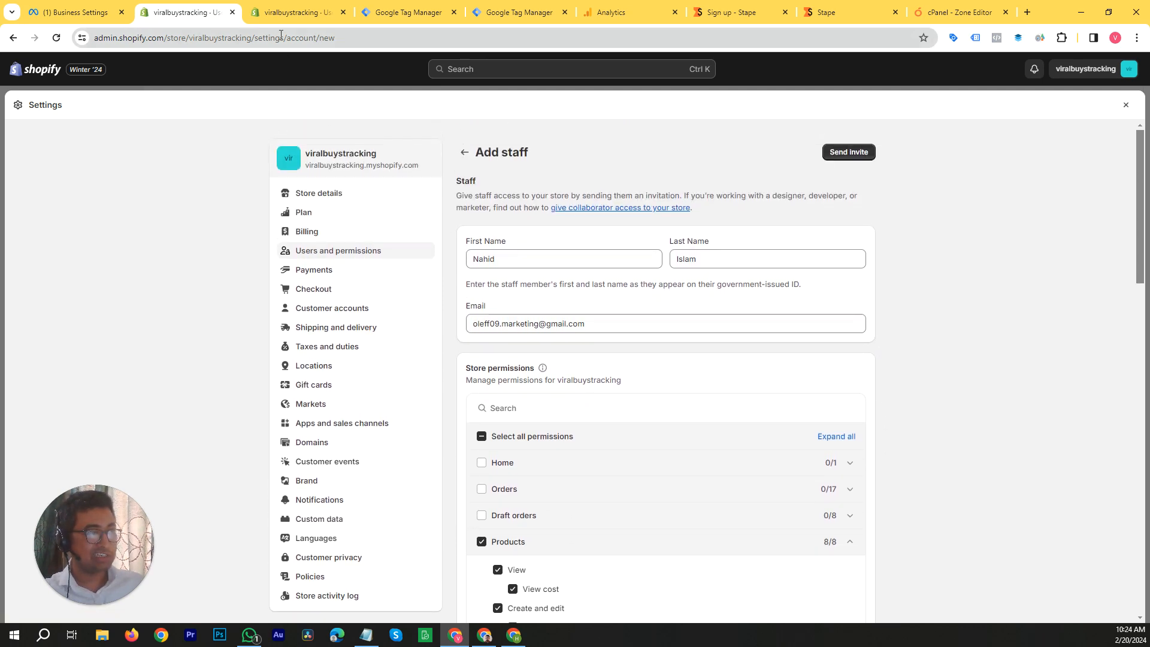
Step: Switch to Google Tag Manager and open the form for adding a new account
left_click(399, 15)
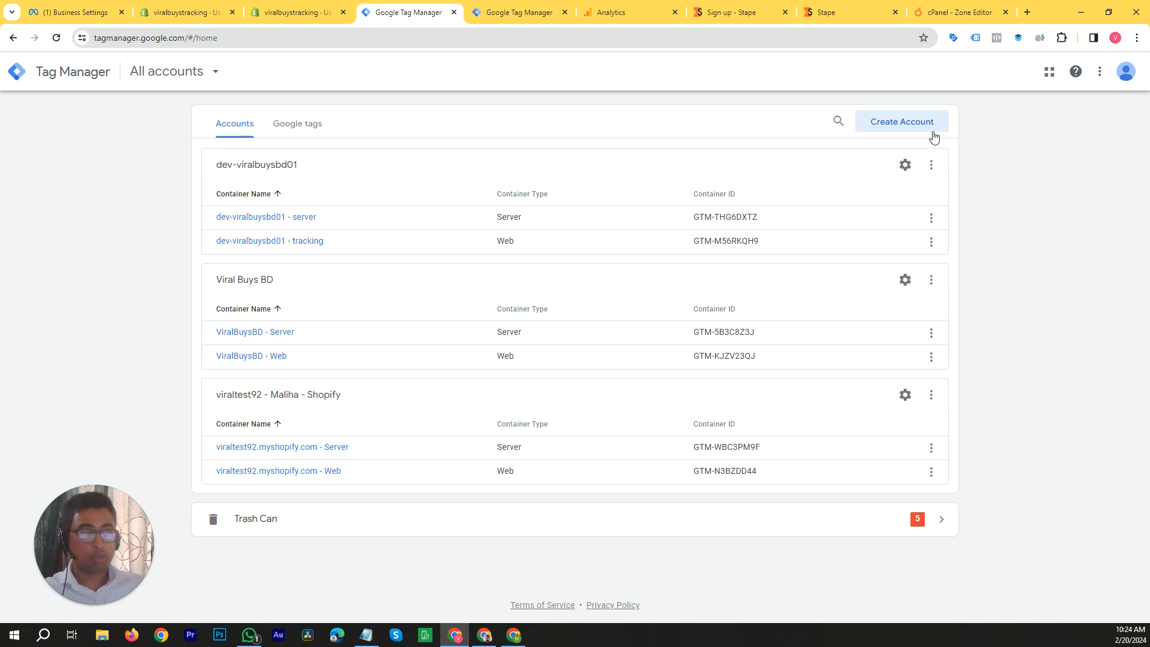
left_click(903, 120)
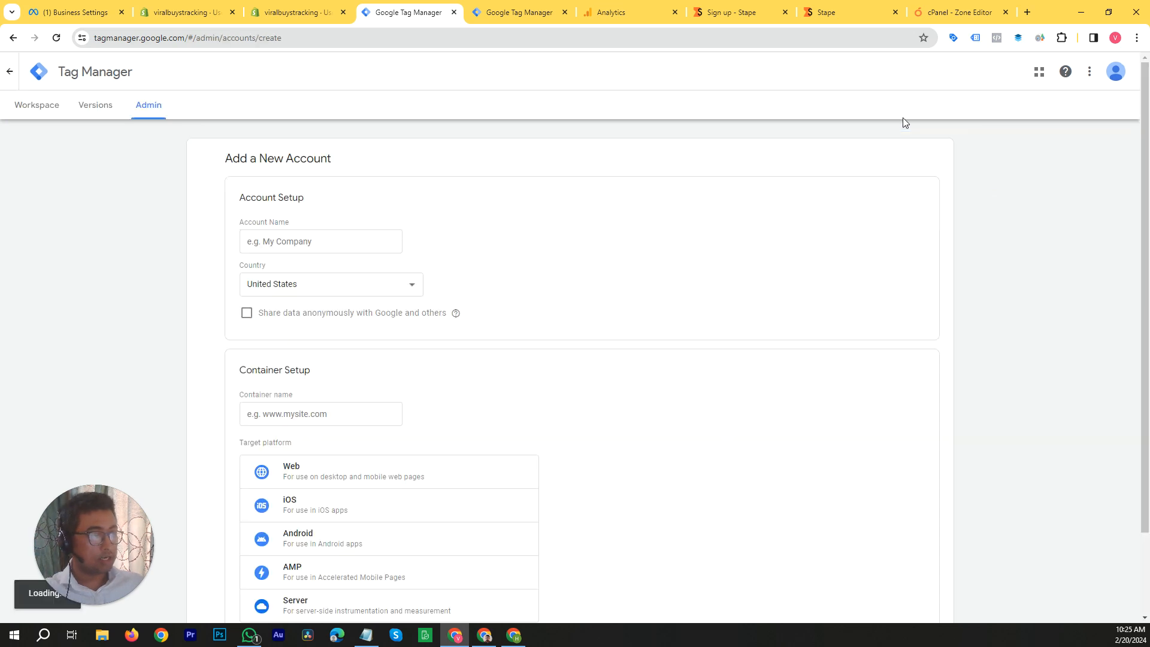
scroll(331, 241, "down", 1)
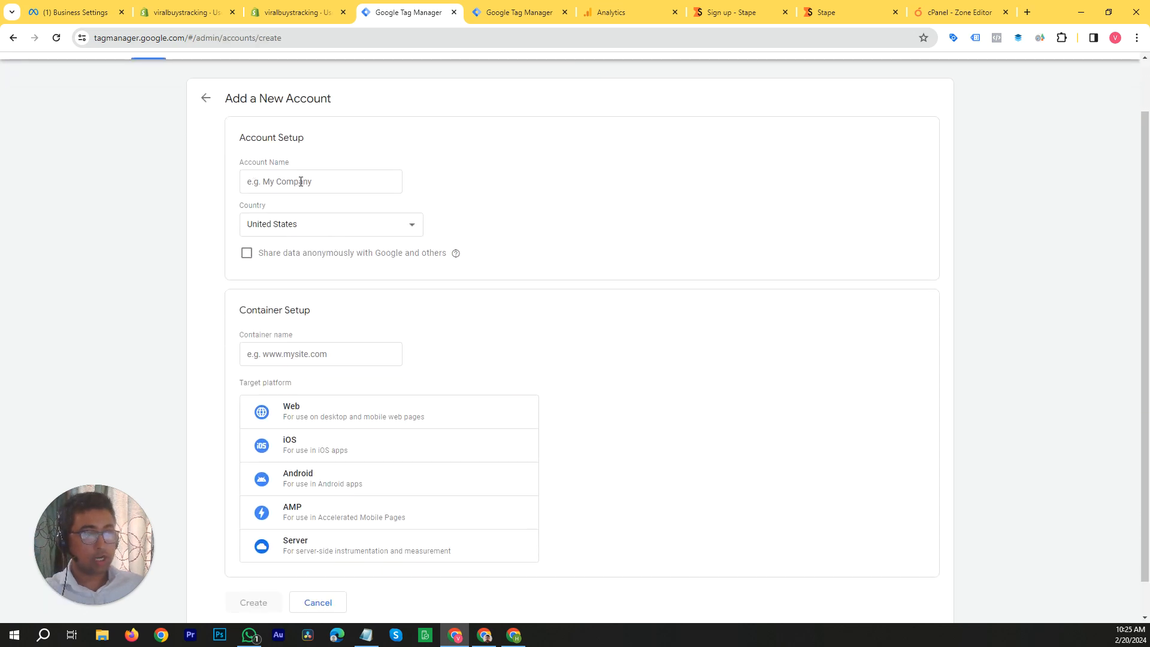
scroll(319, 342, "down", 1)
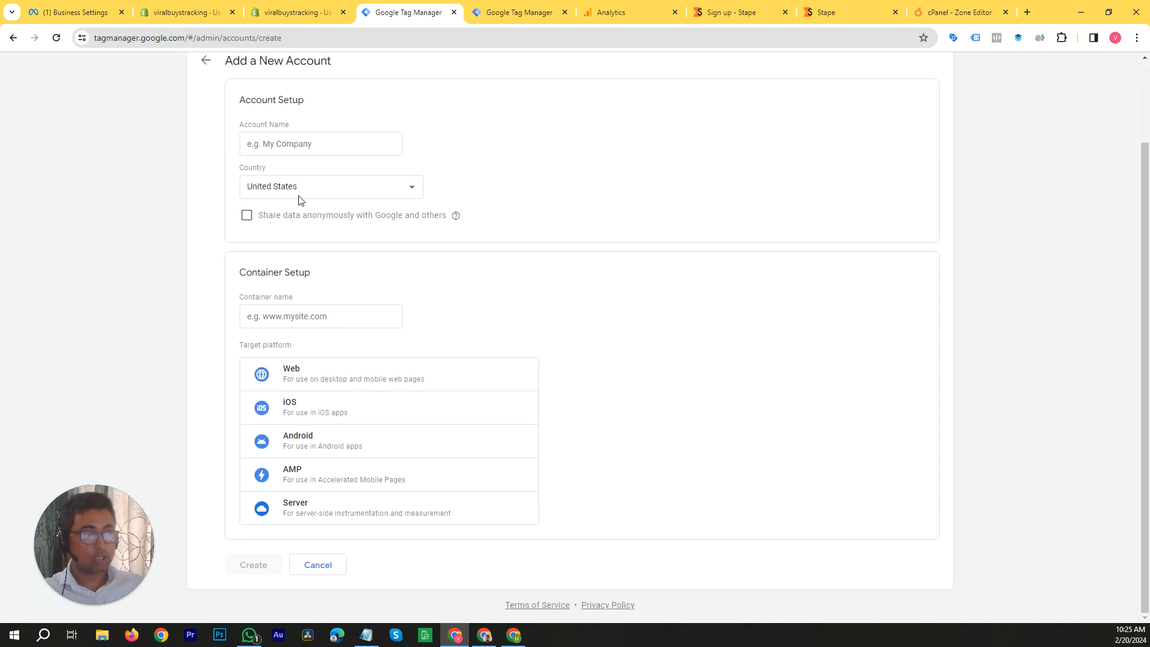
left_click(309, 144)
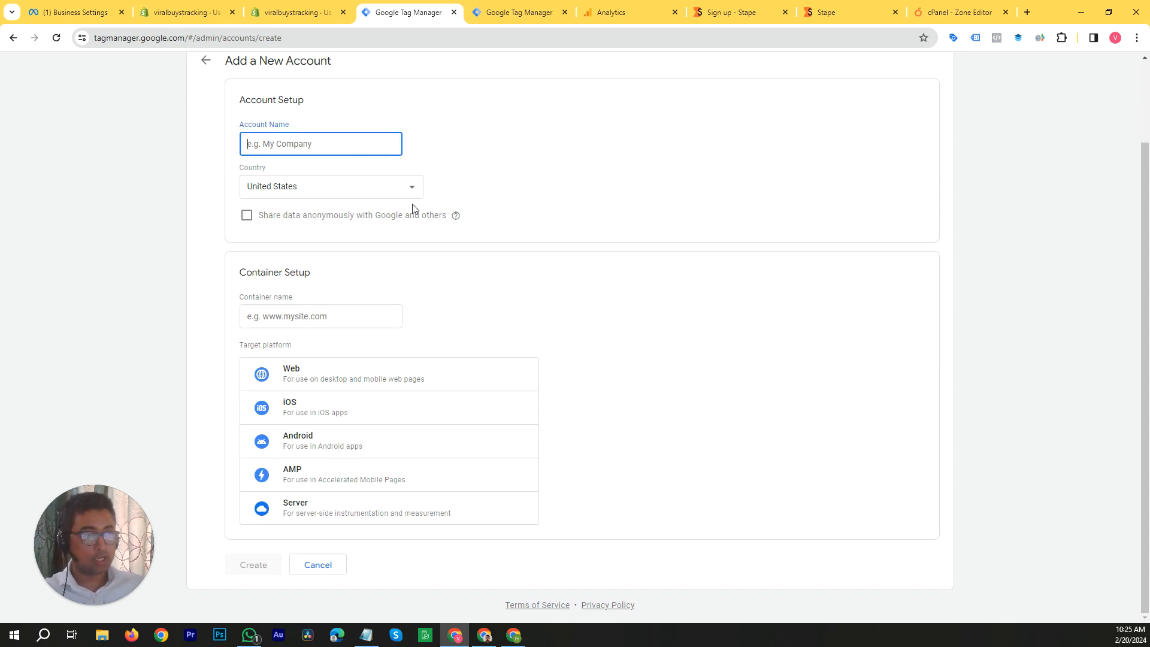
Step: Set the new Tag Manager account's country to Italy
left_click(417, 189)
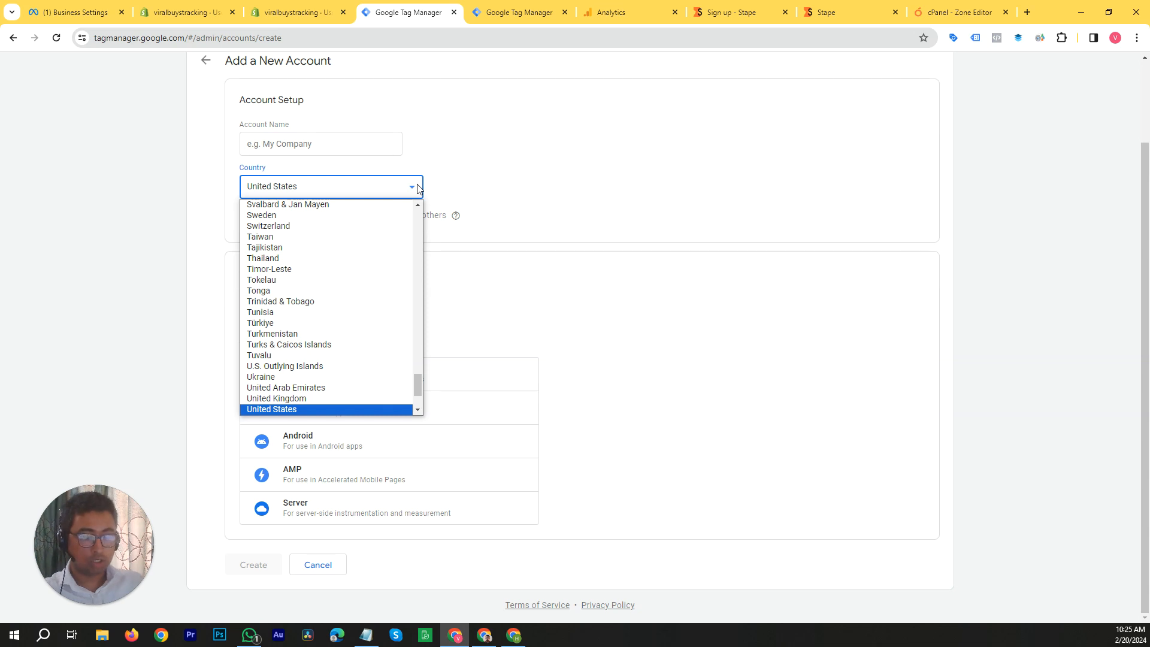
key("i")
key("t")
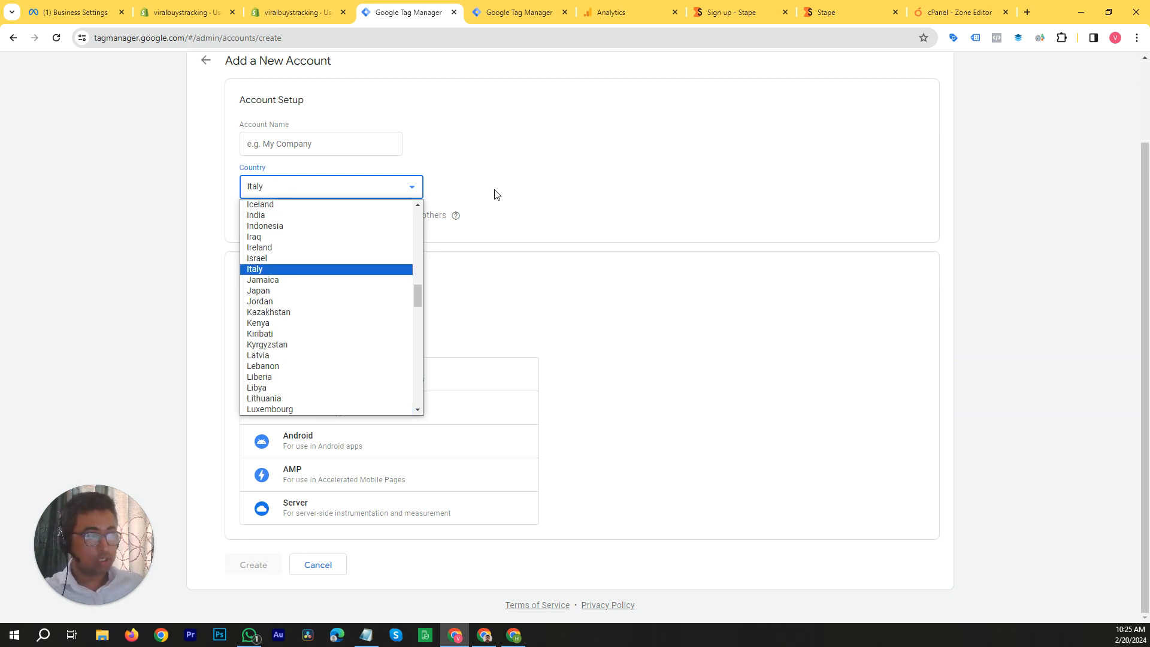
key("Return")
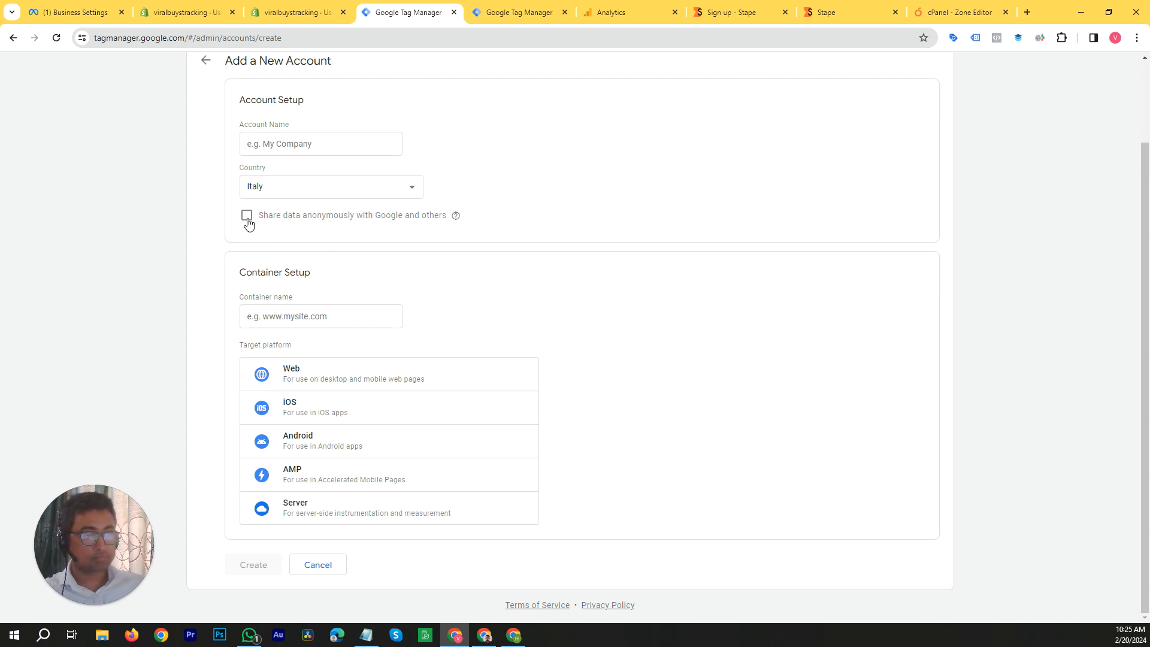
mouse_move(457, 216)
left_click(338, 313)
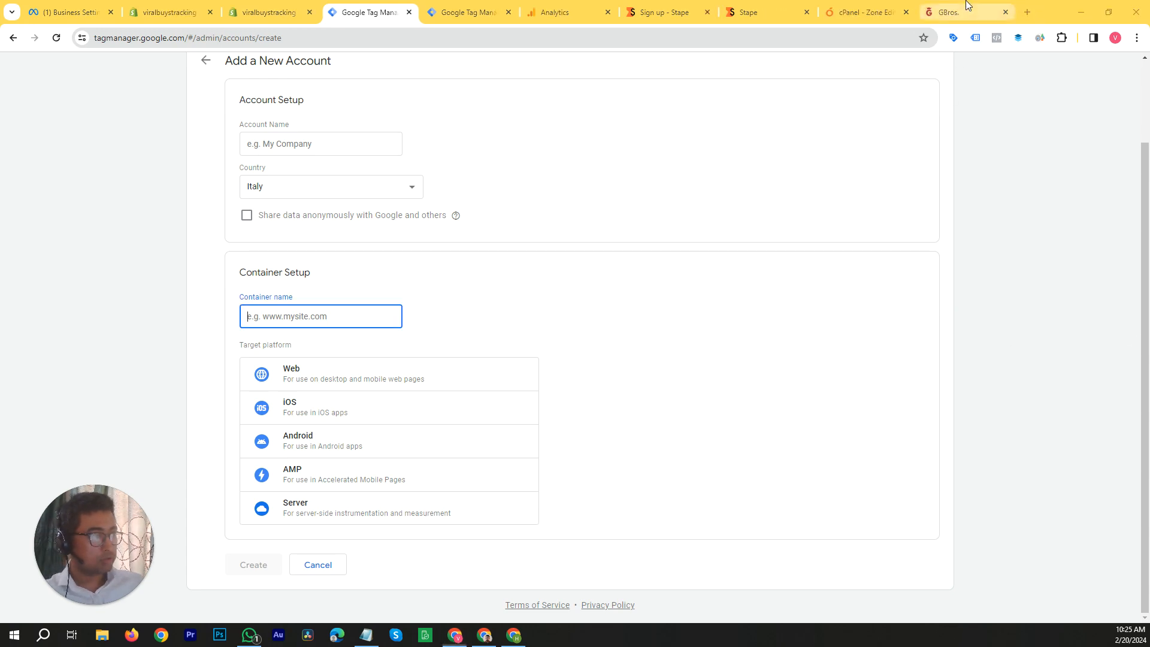
left_click(964, 12)
left_click(125, 39)
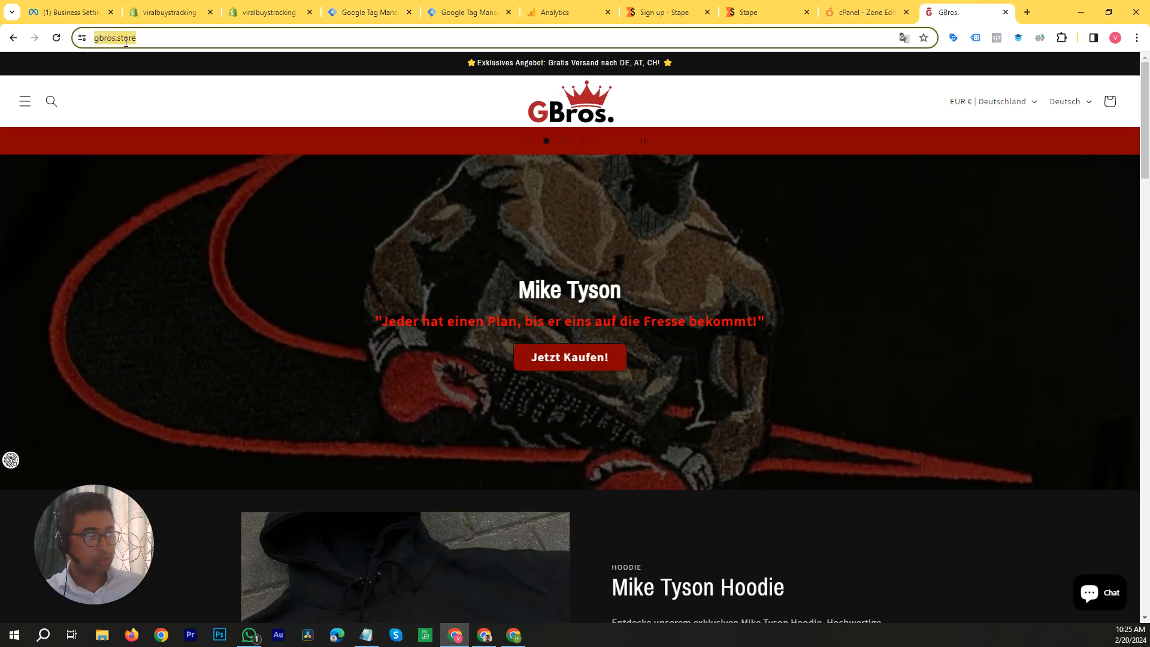
right_click(127, 39)
left_click(162, 150)
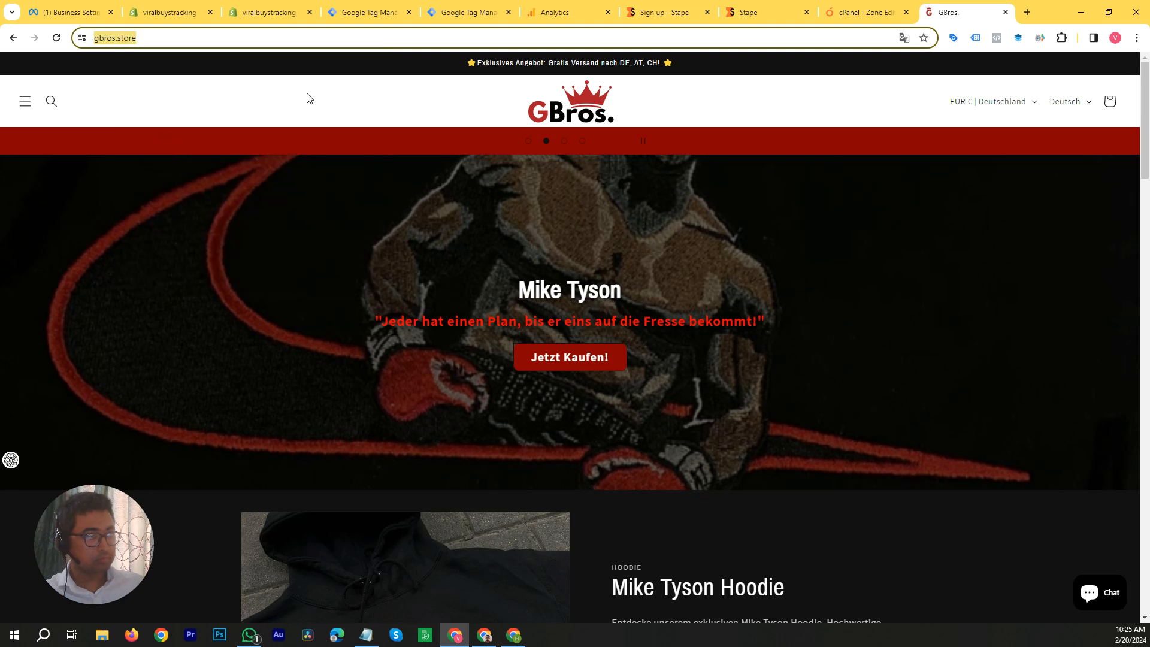
left_click(367, 11)
right_click(329, 315)
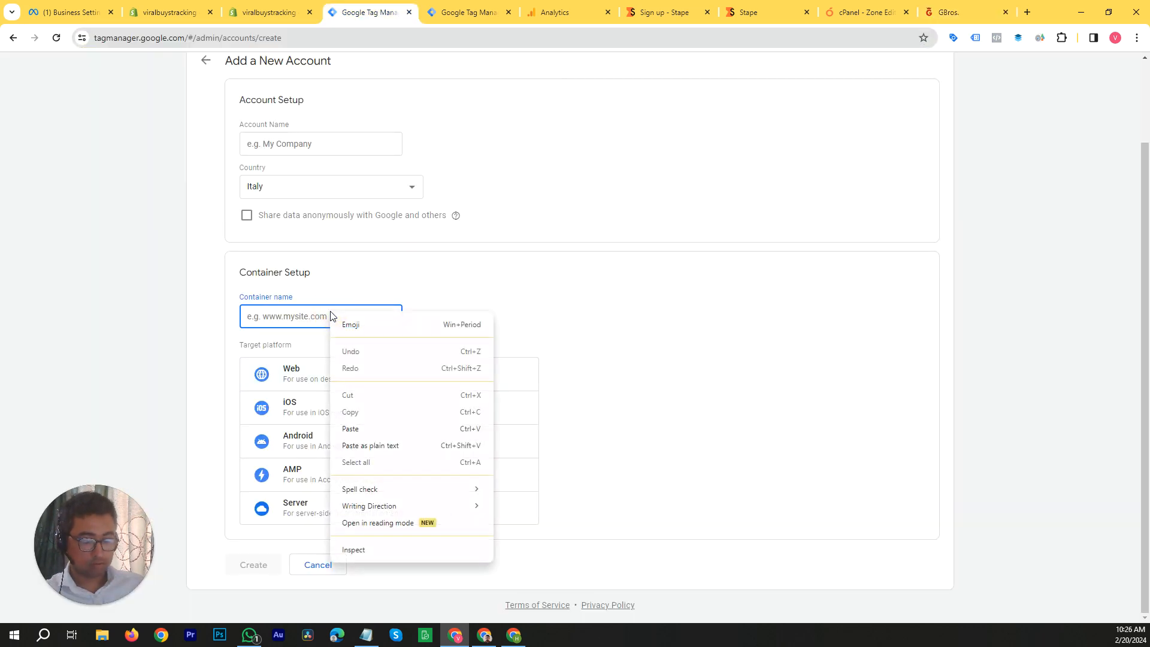
right_click(303, 316)
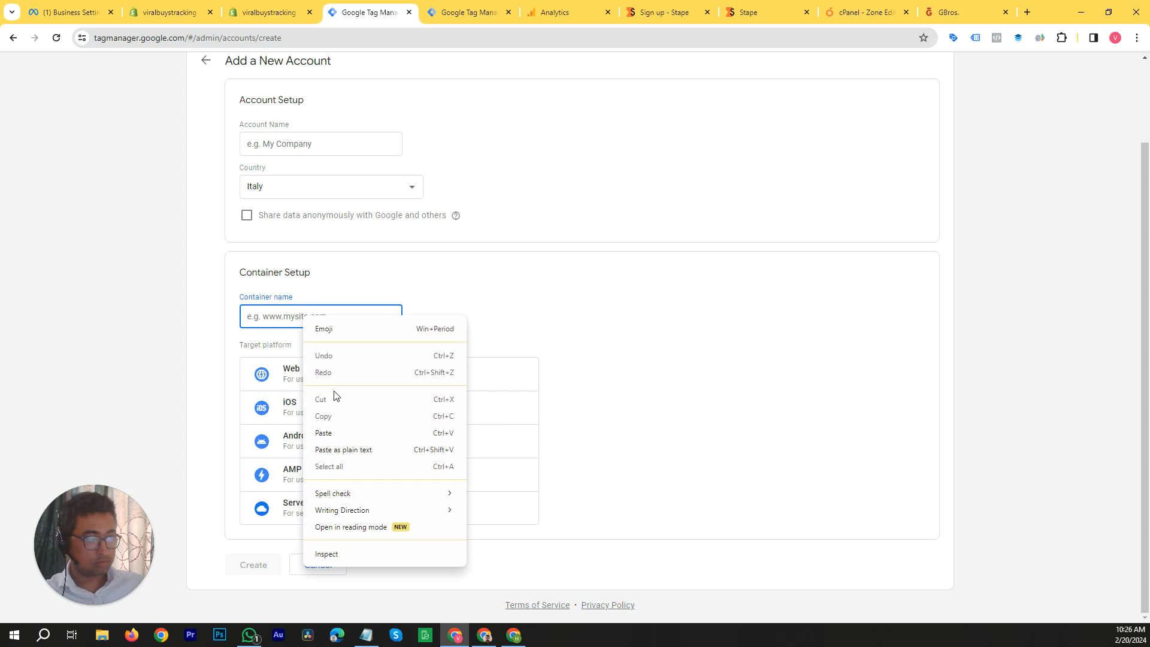
left_click(335, 433)
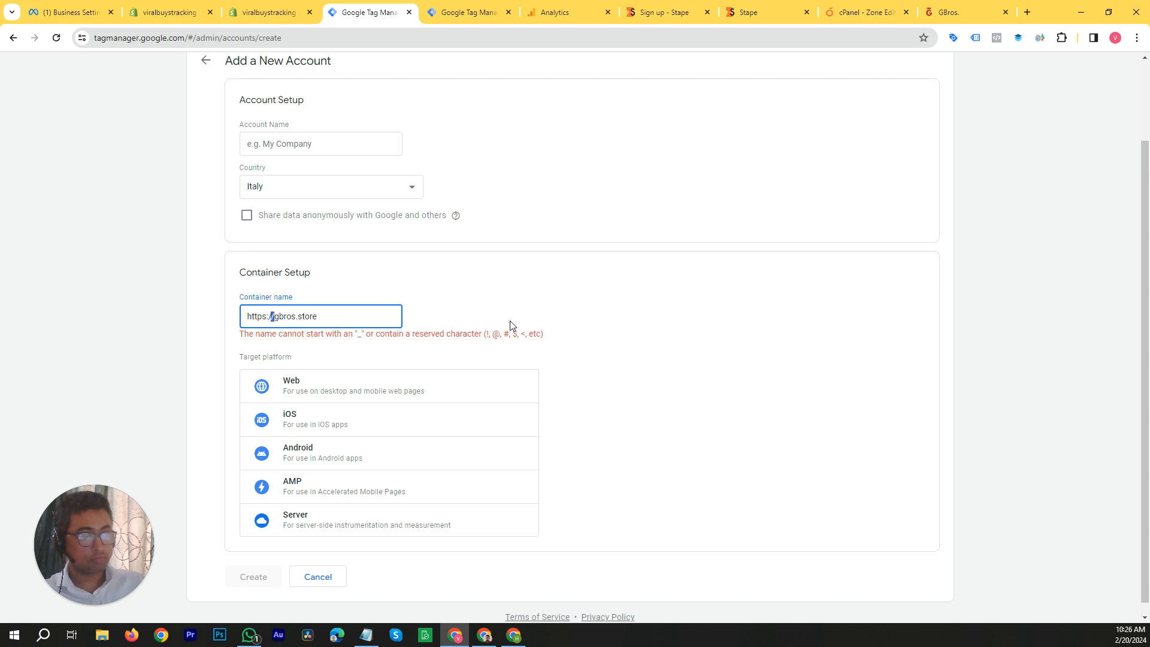
key("shift+Home")
key("BackSpace")
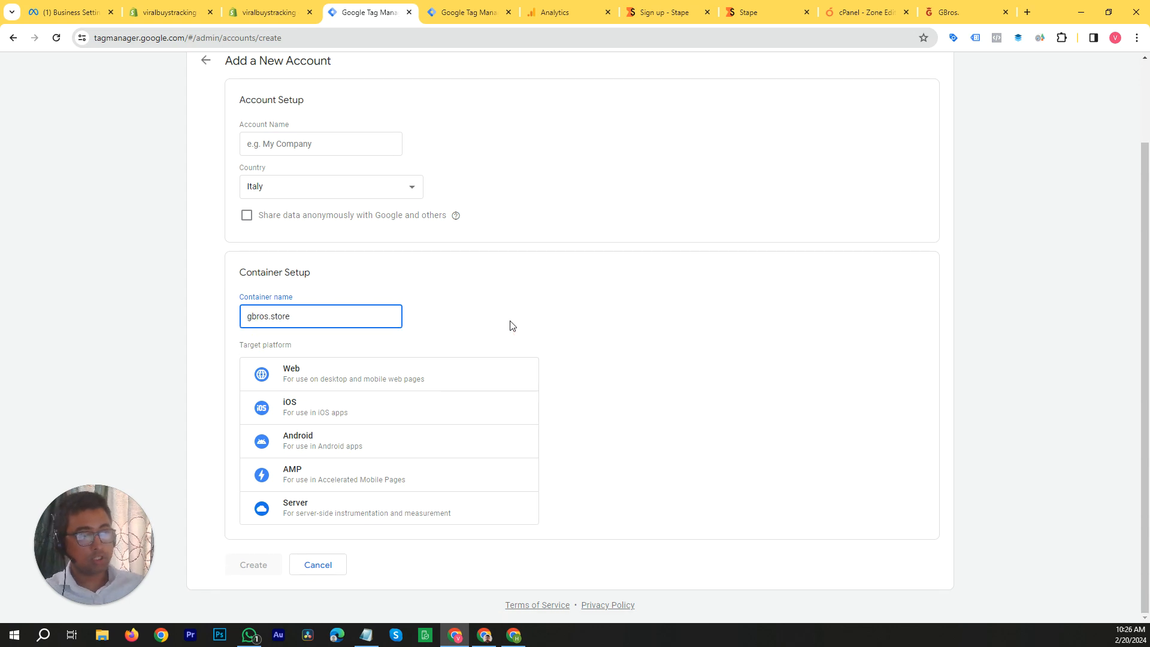
Step: Choose Web as the target platform for the gbros.store container
left_click(259, 318)
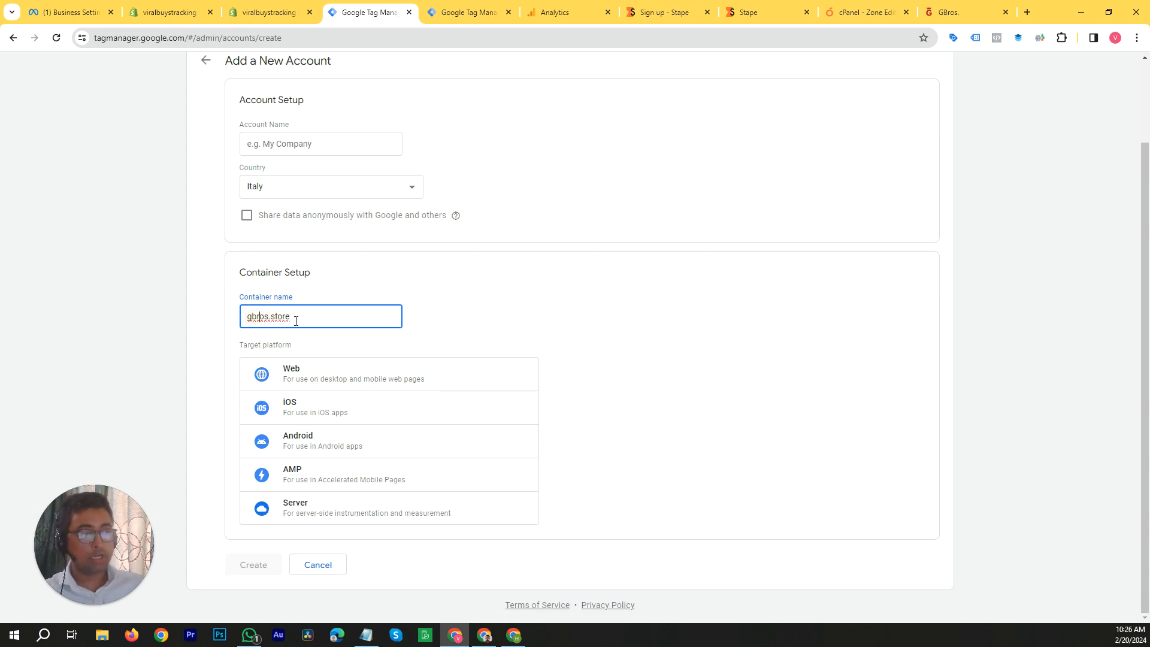
left_click(278, 317)
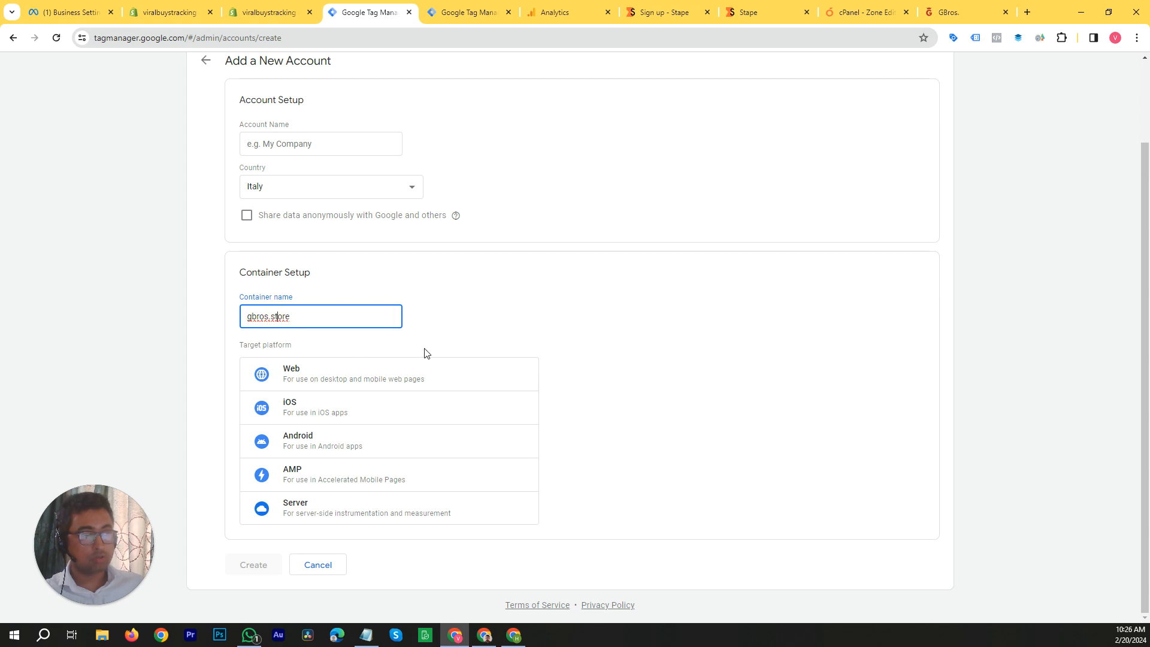
left_click(303, 381)
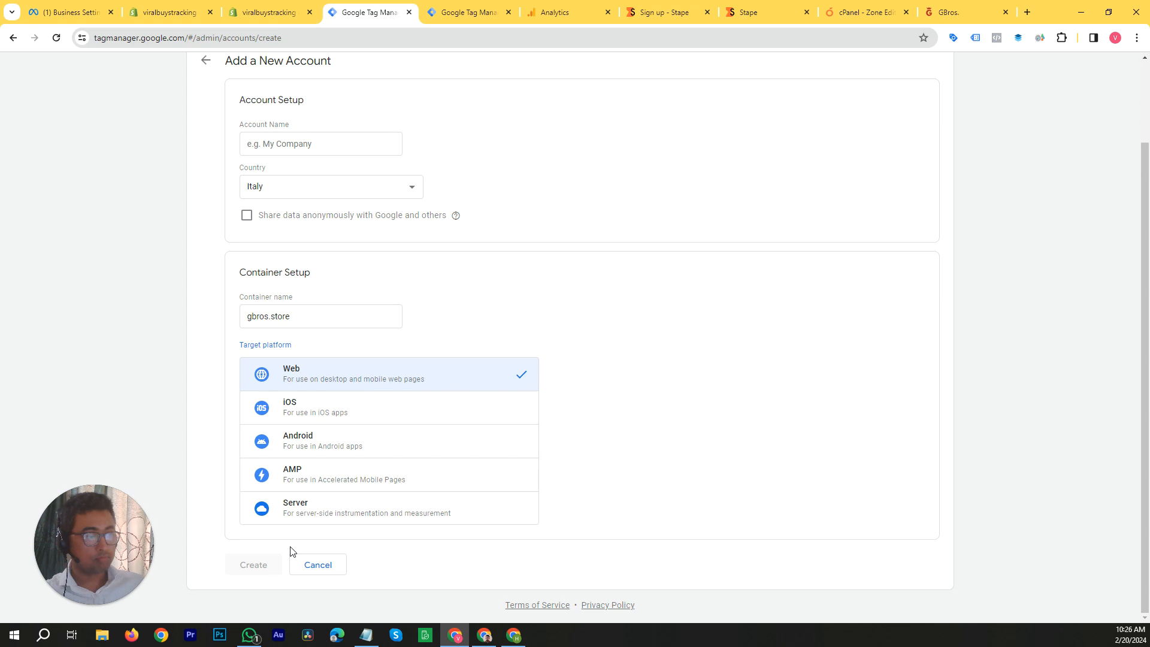
scroll(264, 357, "up", 1)
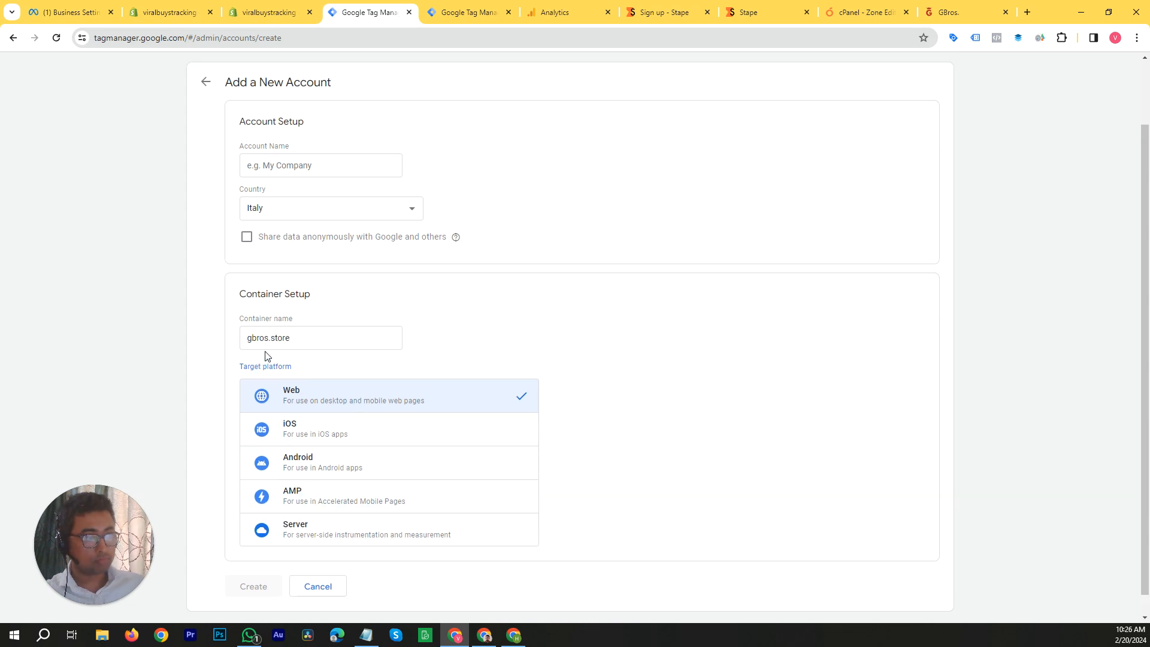
Step: Enter Gbros as the account name for the new Tag Manager account
left_click(295, 171)
type("Gbros")
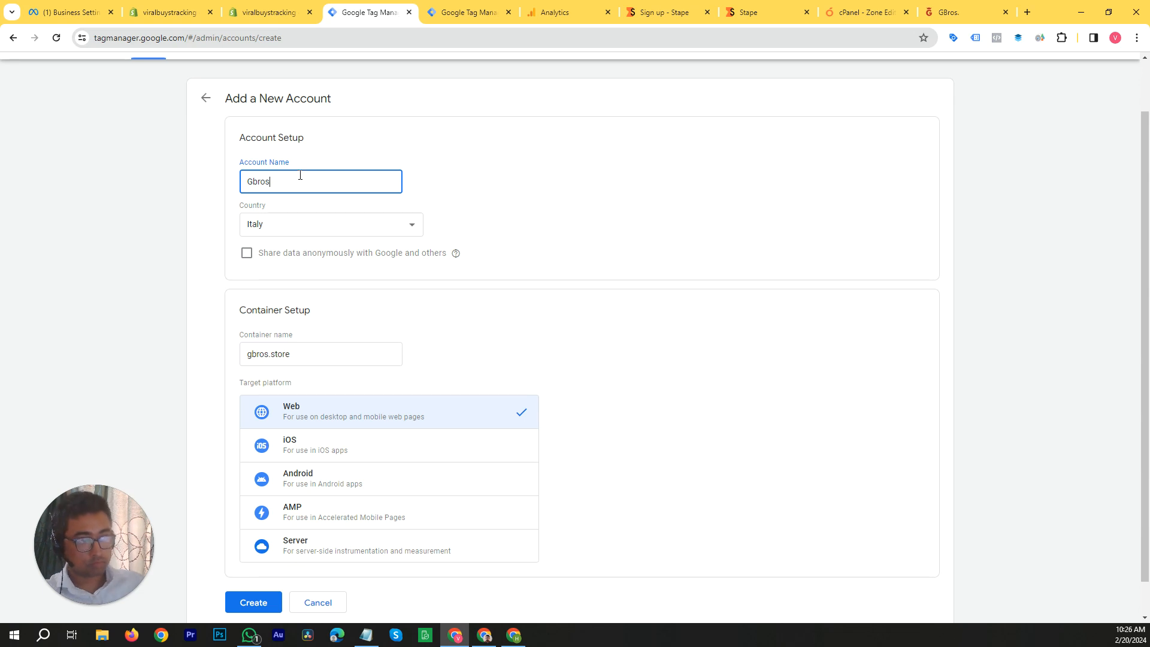
scroll(298, 400, "down", 1)
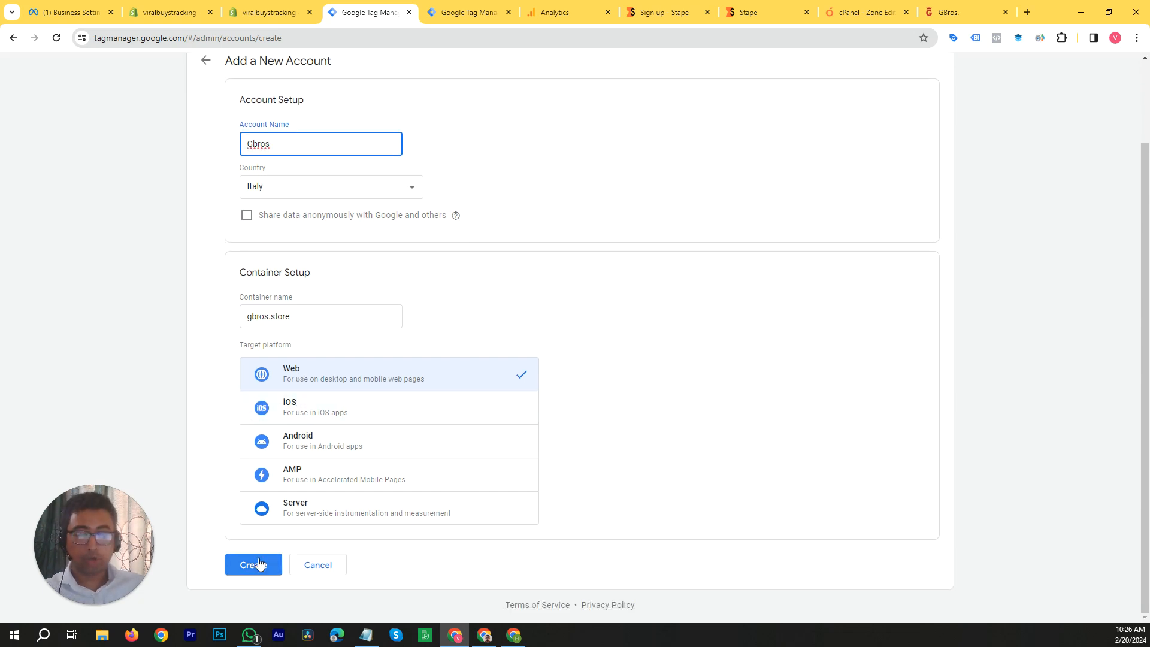
Step: Leave the new account form without creating the account and return to the list of all Tag Manager accounts
scroll(785, 260, "up", 2)
left_click(205, 159)
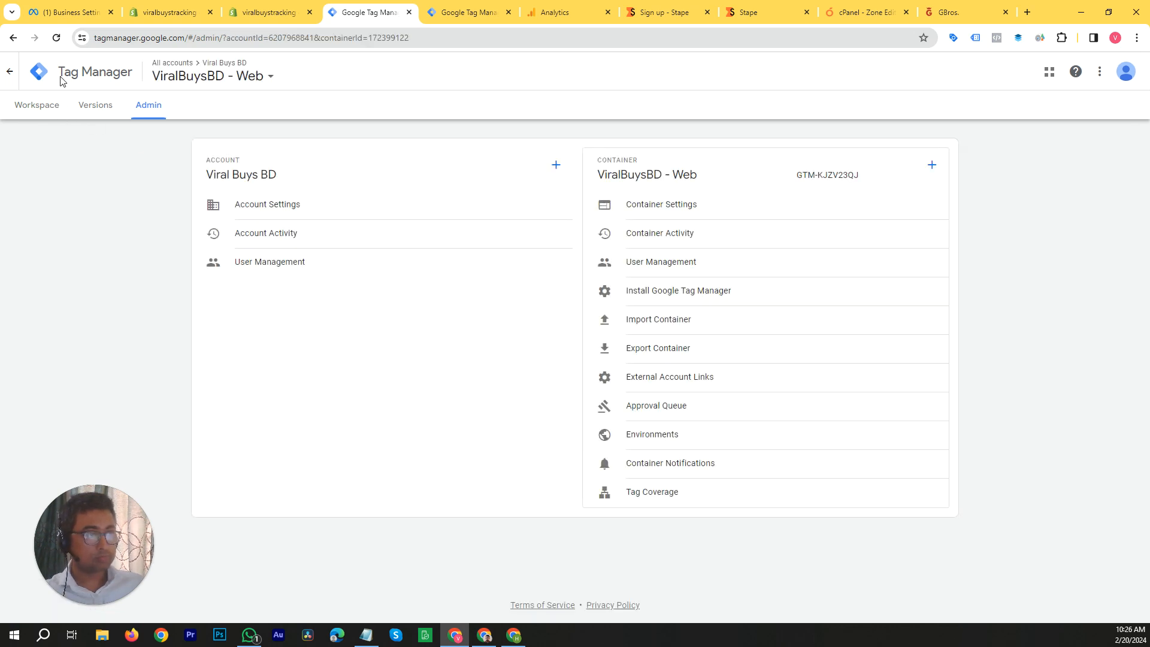
left_click(40, 74)
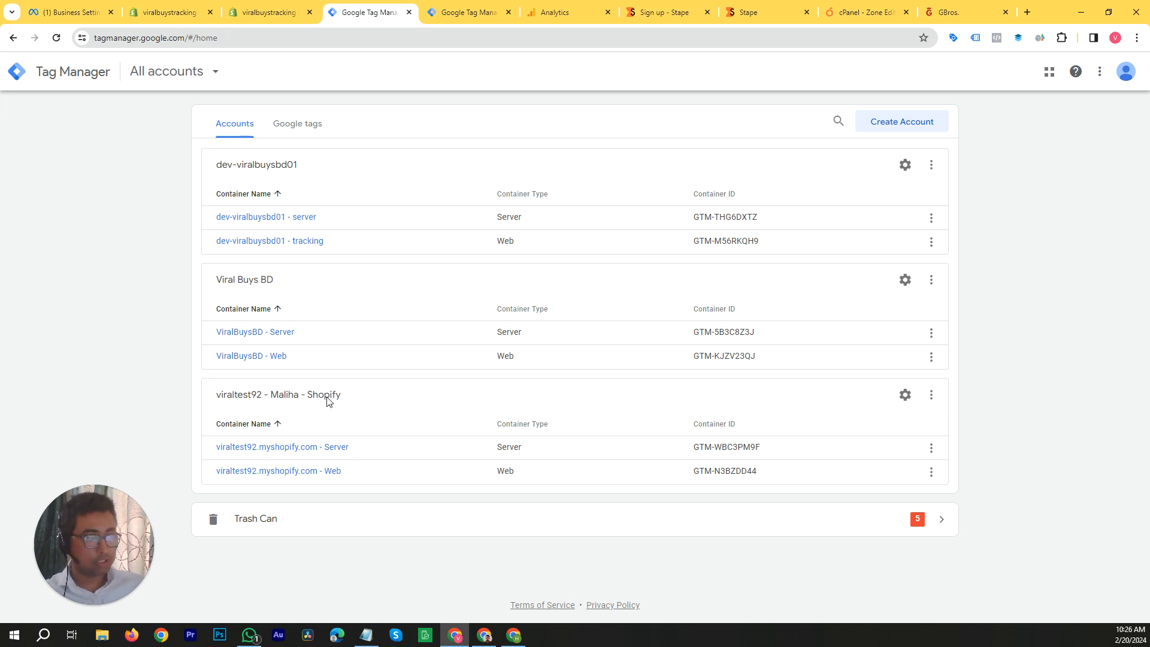
Step: Open user management for the viraltest92 Shopify account and start an invitation for new users
left_click(931, 397)
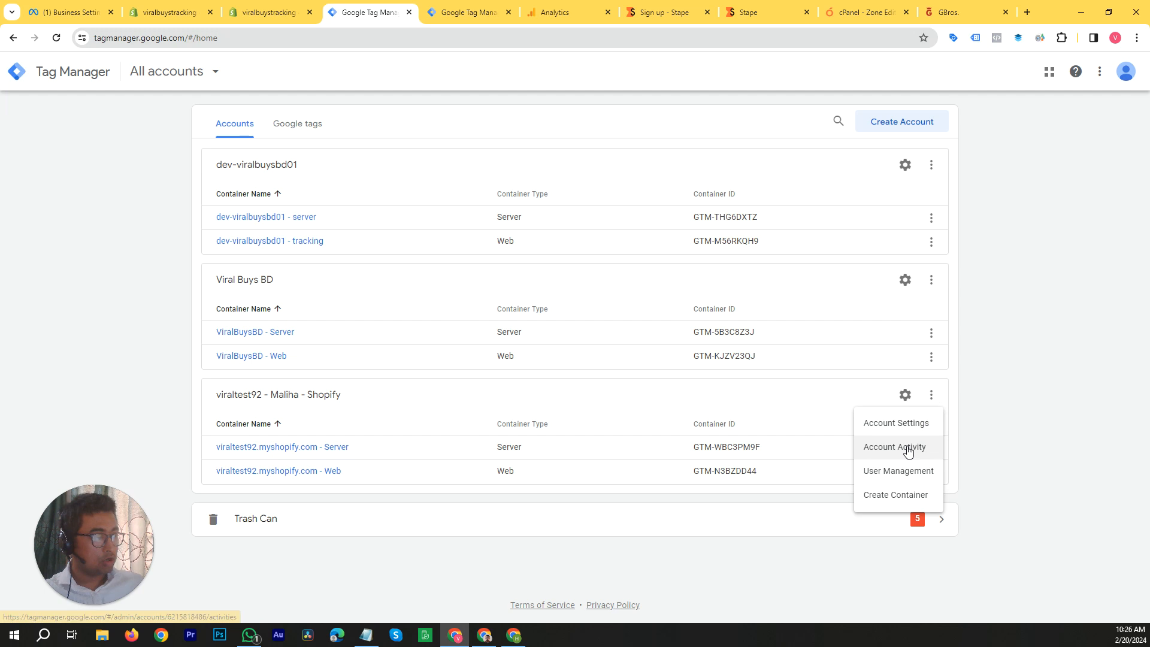
left_click(903, 477)
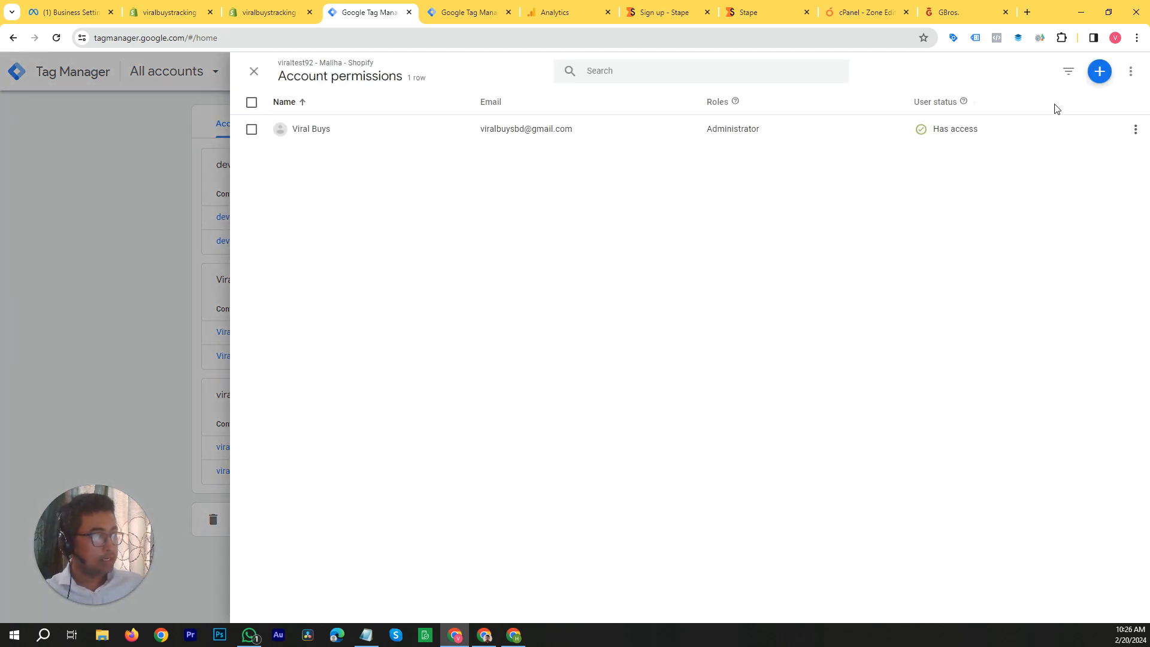
left_click(1101, 73)
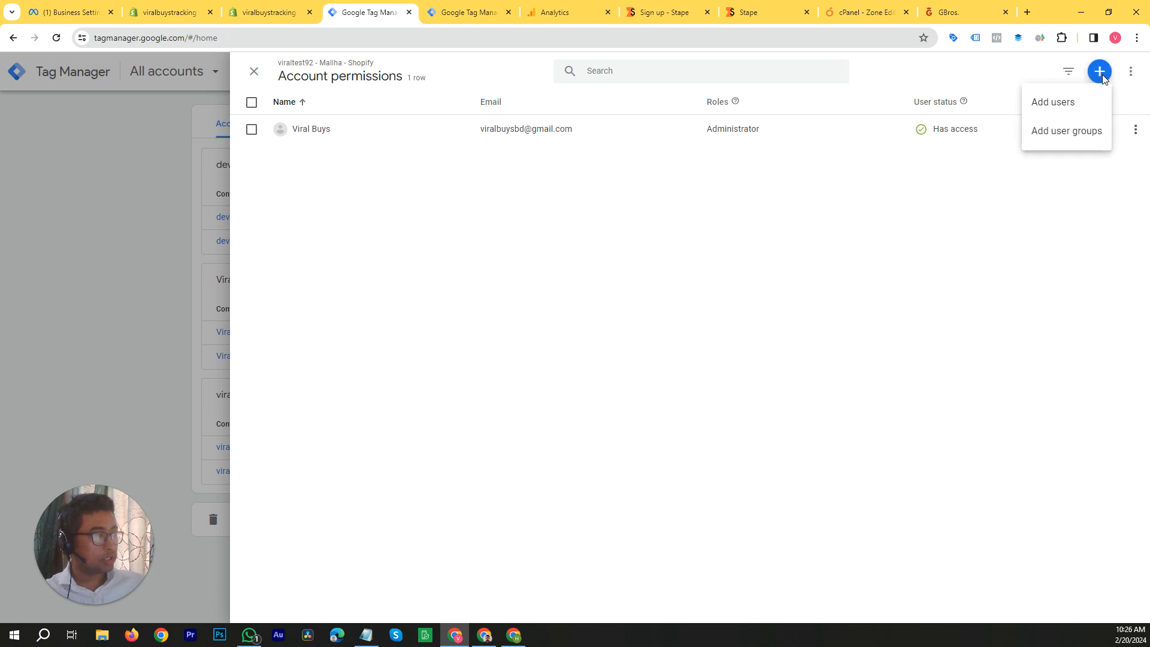
left_click(1081, 101)
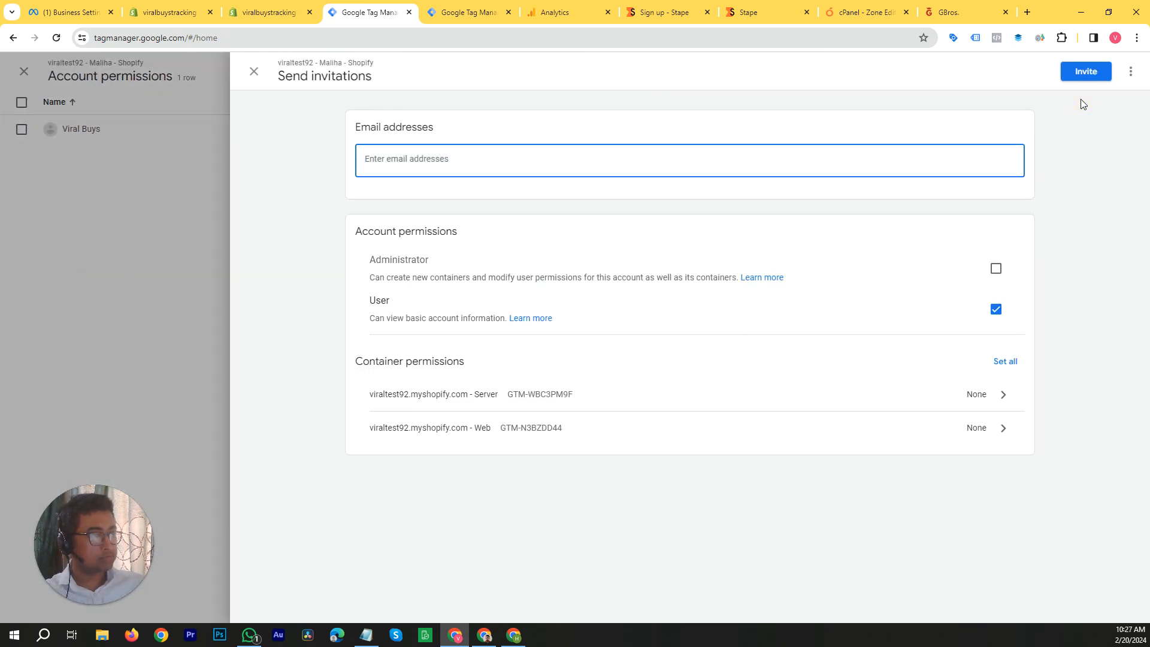
Step: Copy the tracking specialist's Gmail address from the Notepad notes and paste it as the invitation's email address
left_click(619, 163)
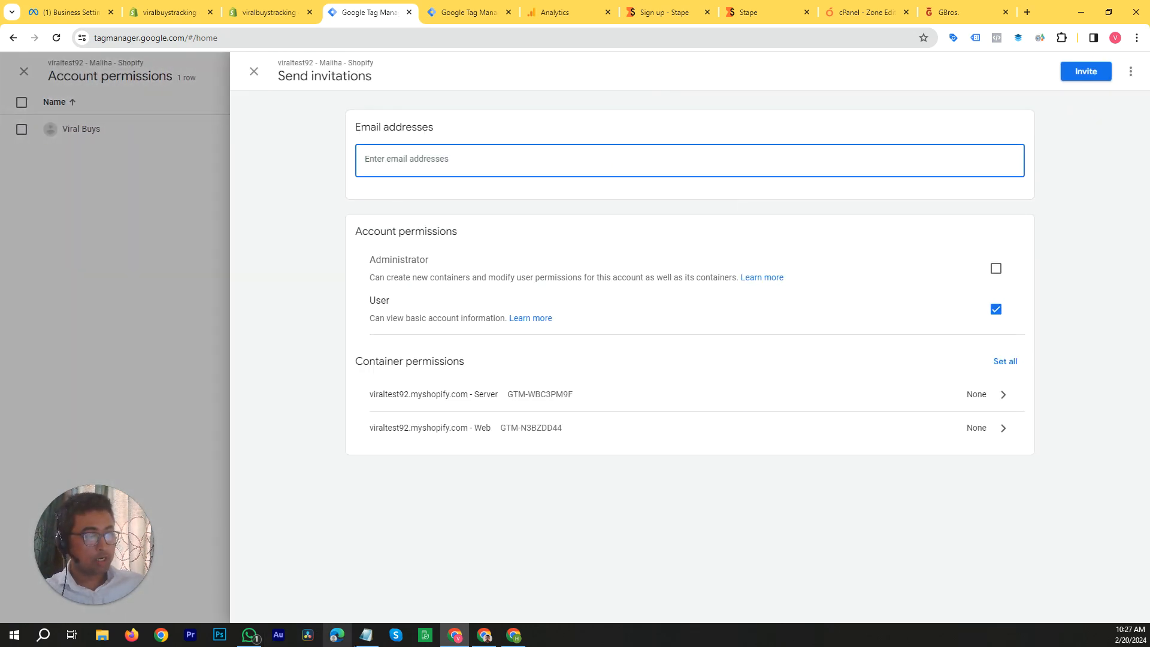
left_click(366, 634)
right_click(415, 159)
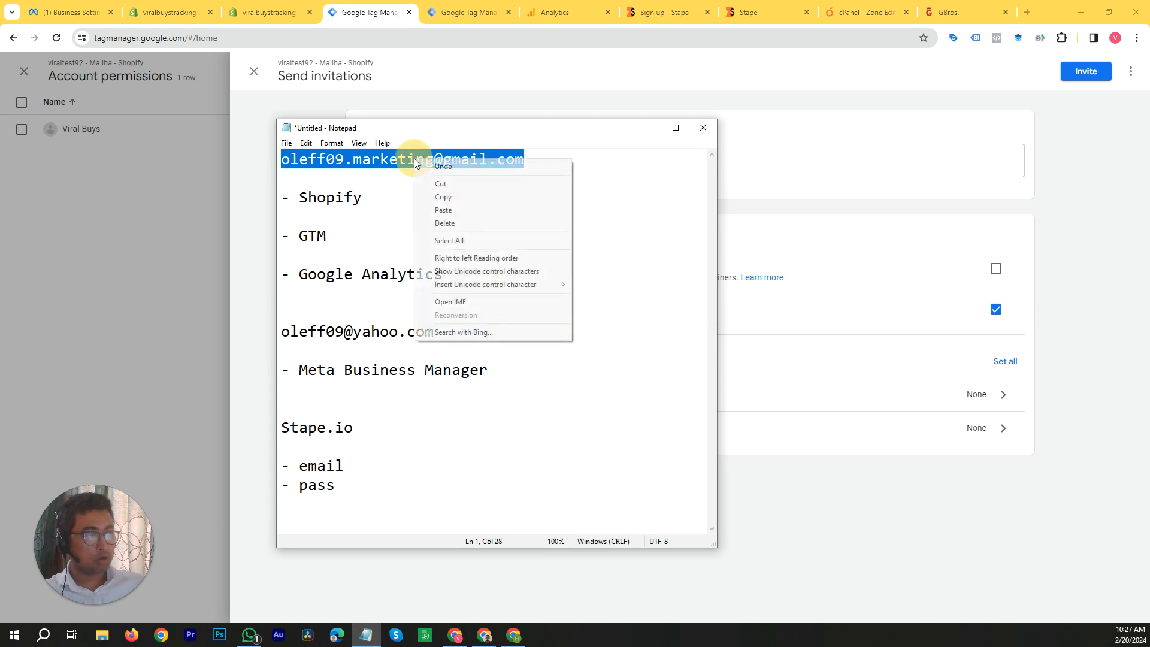
left_click(460, 198)
left_click(850, 154)
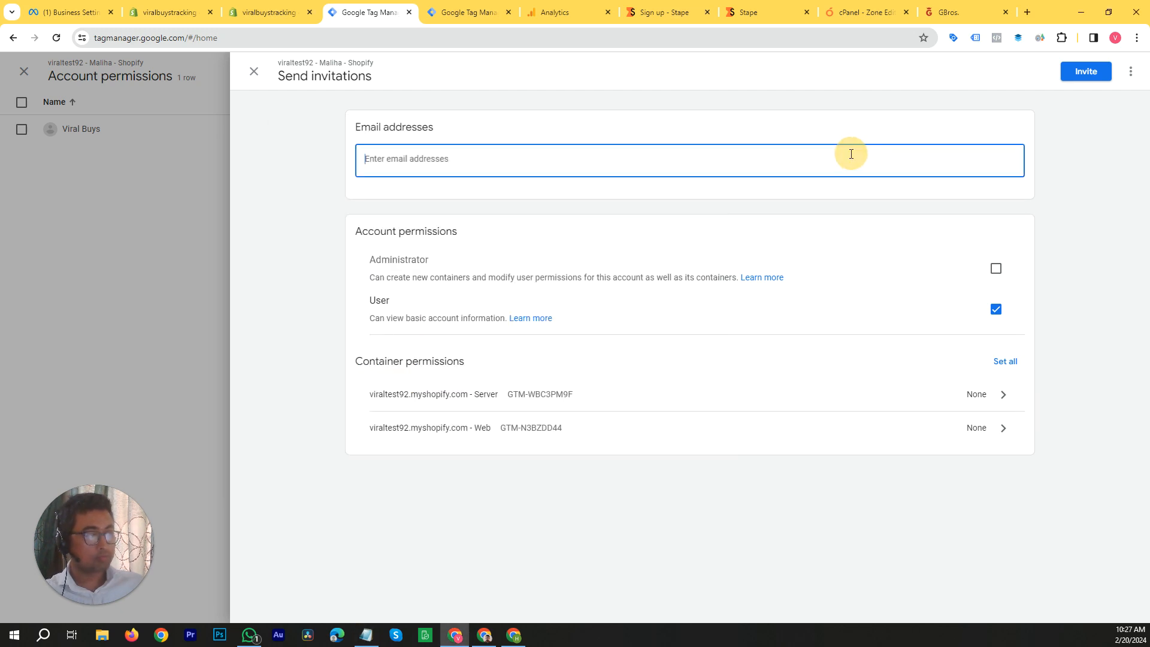
key("ctrl+v")
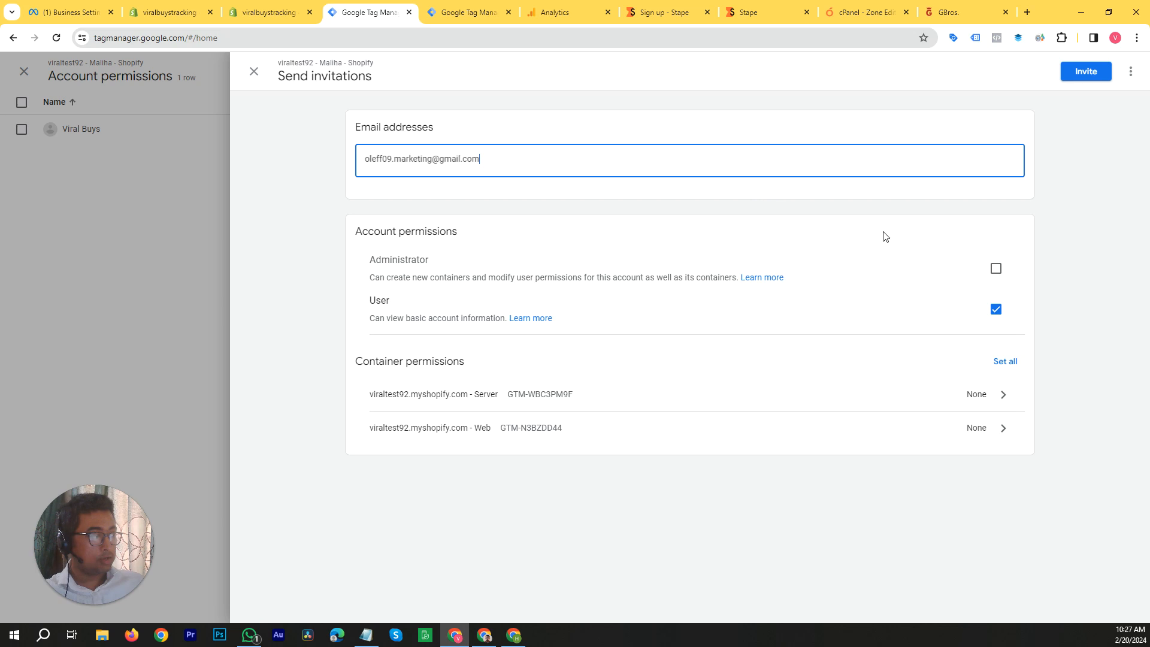
Step: Grant the invitee Administrator account permission and select the Publish permission for all containers
left_click(997, 270)
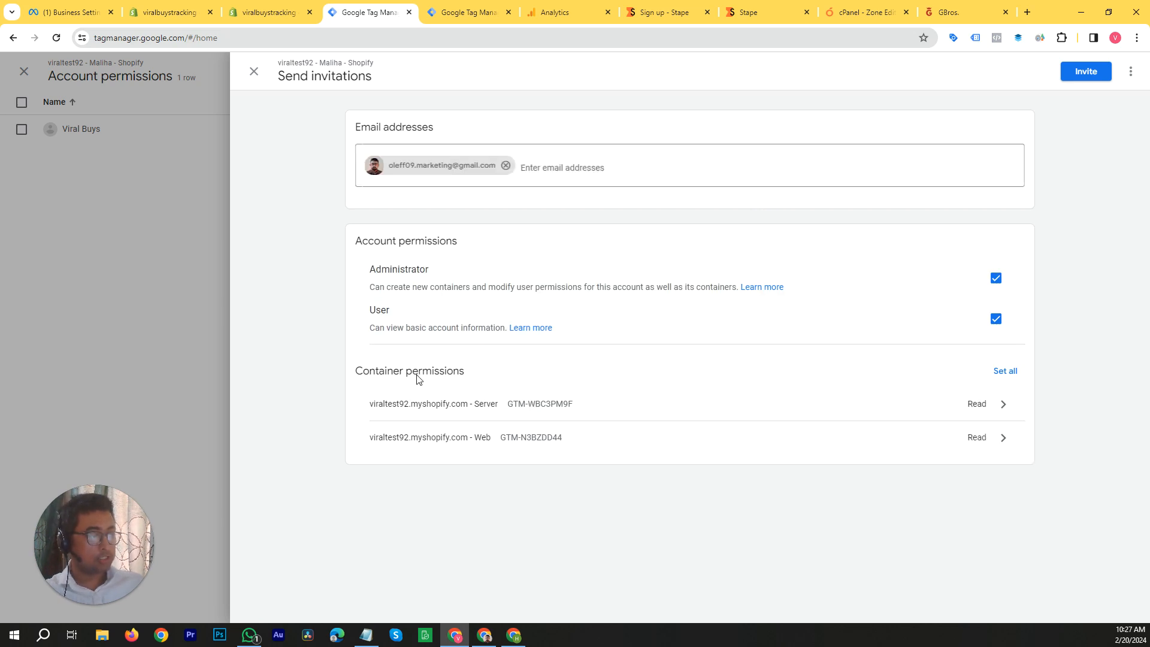
left_click(1009, 372)
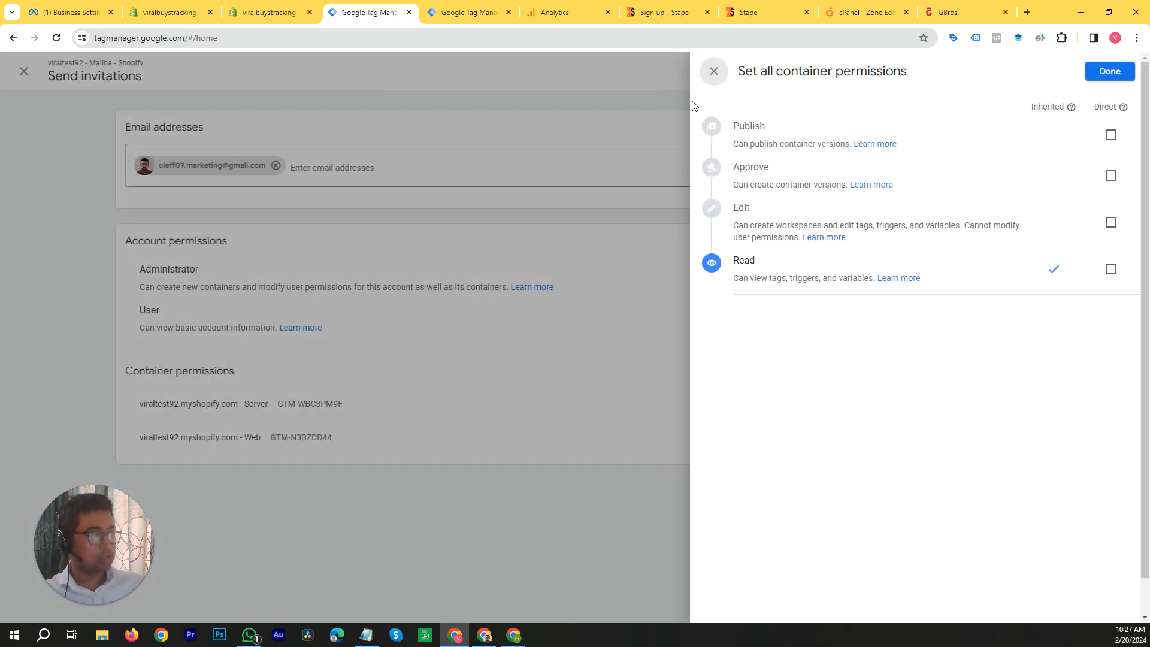
left_click(710, 72)
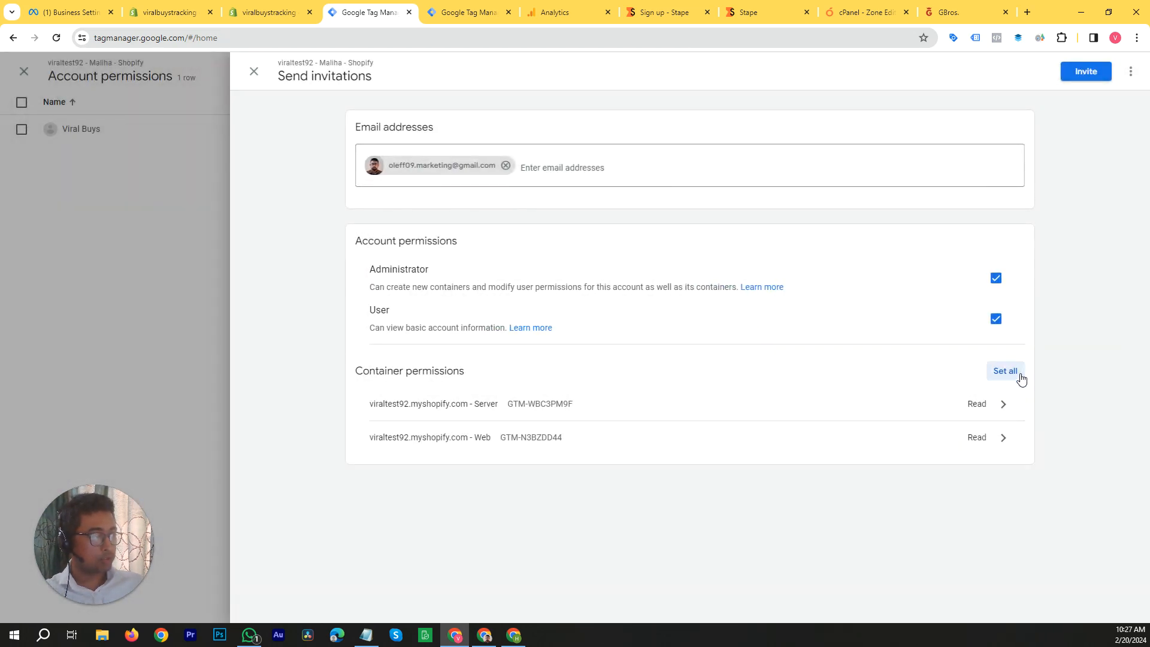
left_click(1014, 372)
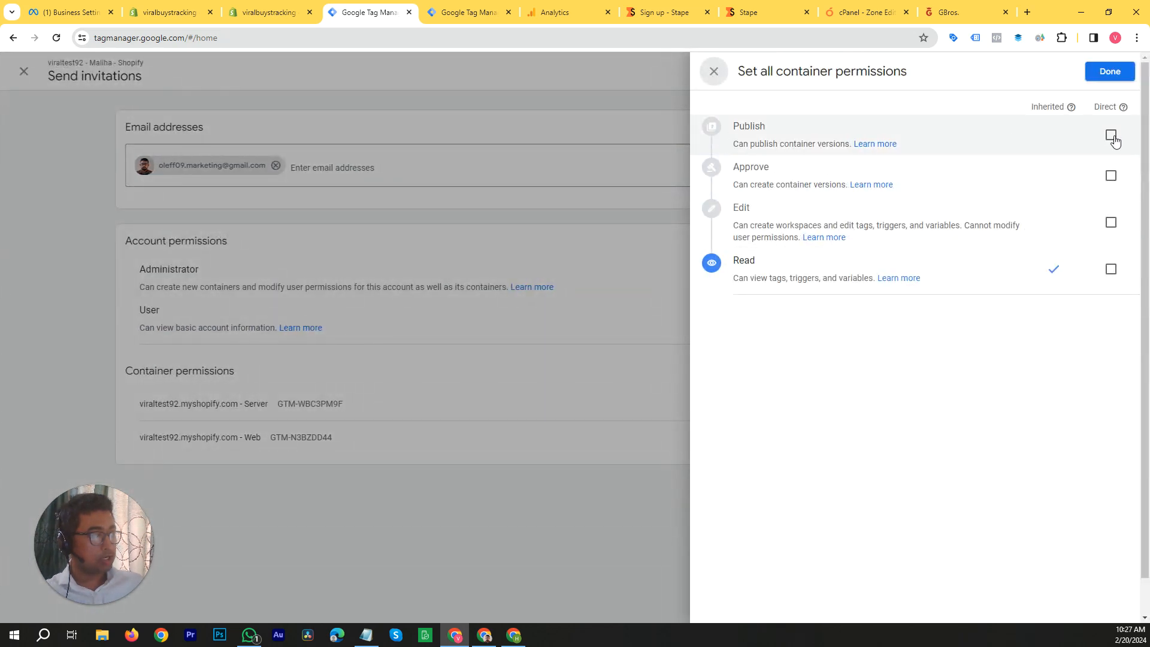
left_click(1111, 135)
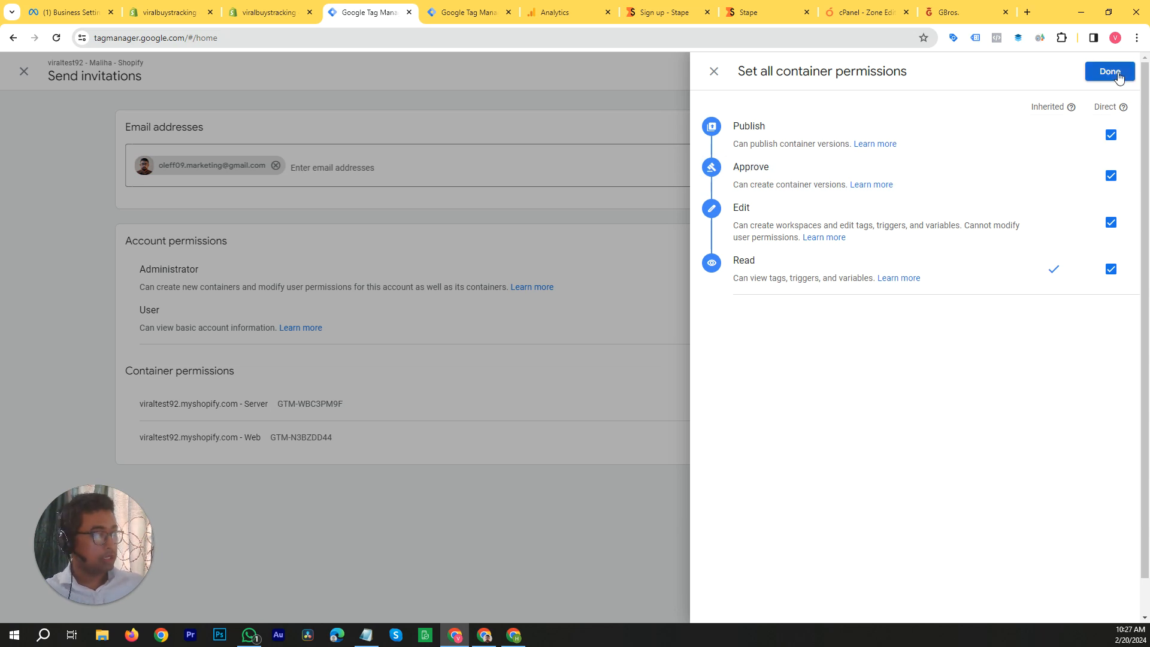
Step: Discard the Tag Manager invitation without sending it and return to the list of all accounts
left_click(713, 82)
left_click(256, 74)
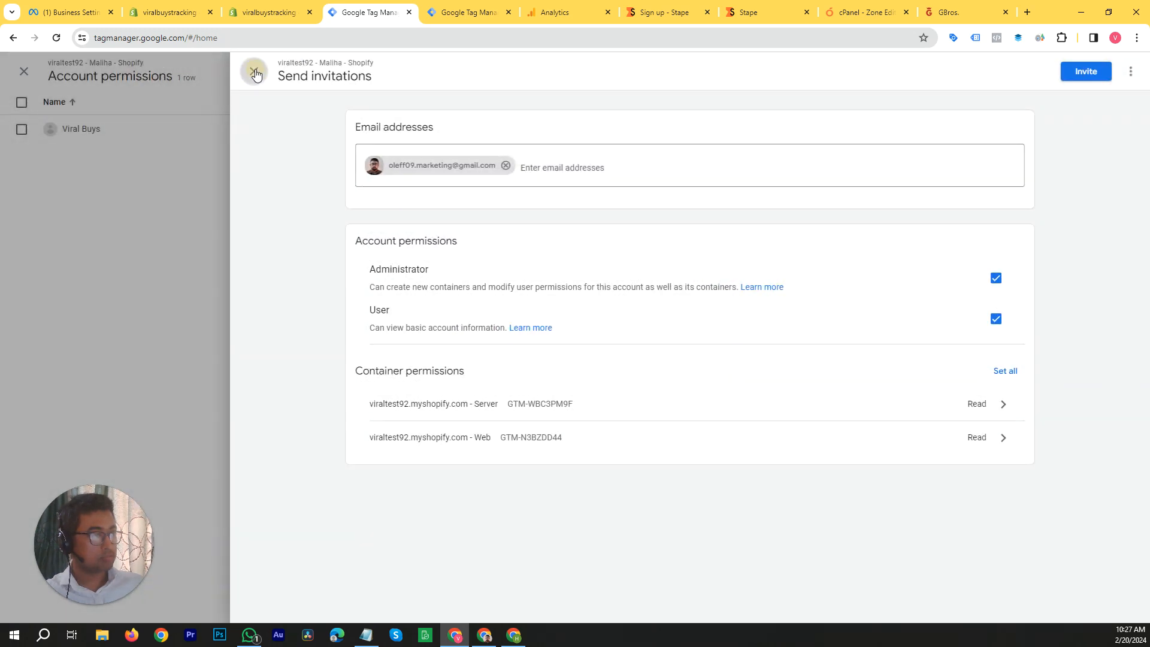
left_click(397, 368)
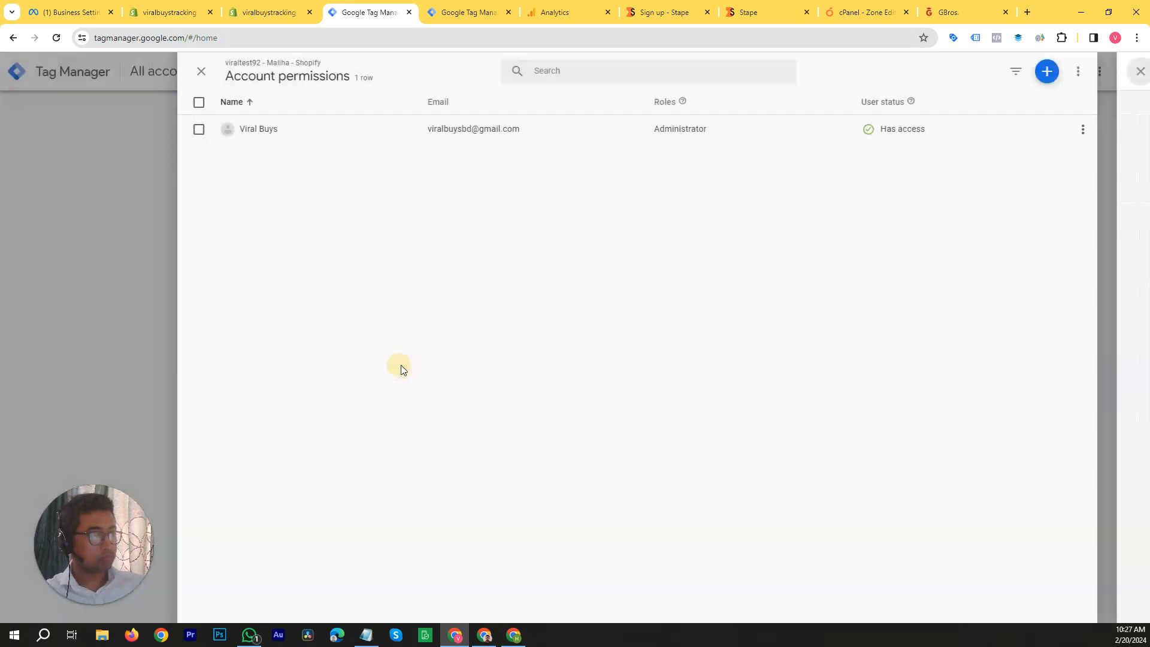
left_click(246, 76)
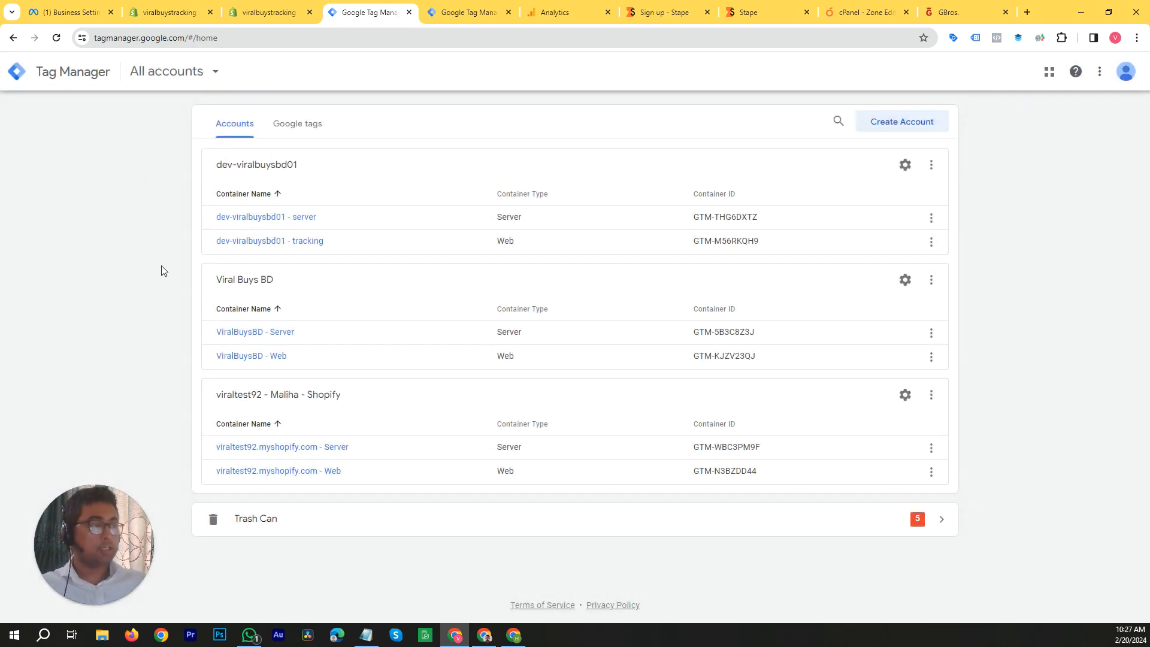
Step: Check the platform list in Notepad and switch to the Google Analytics home page
left_click(366, 634)
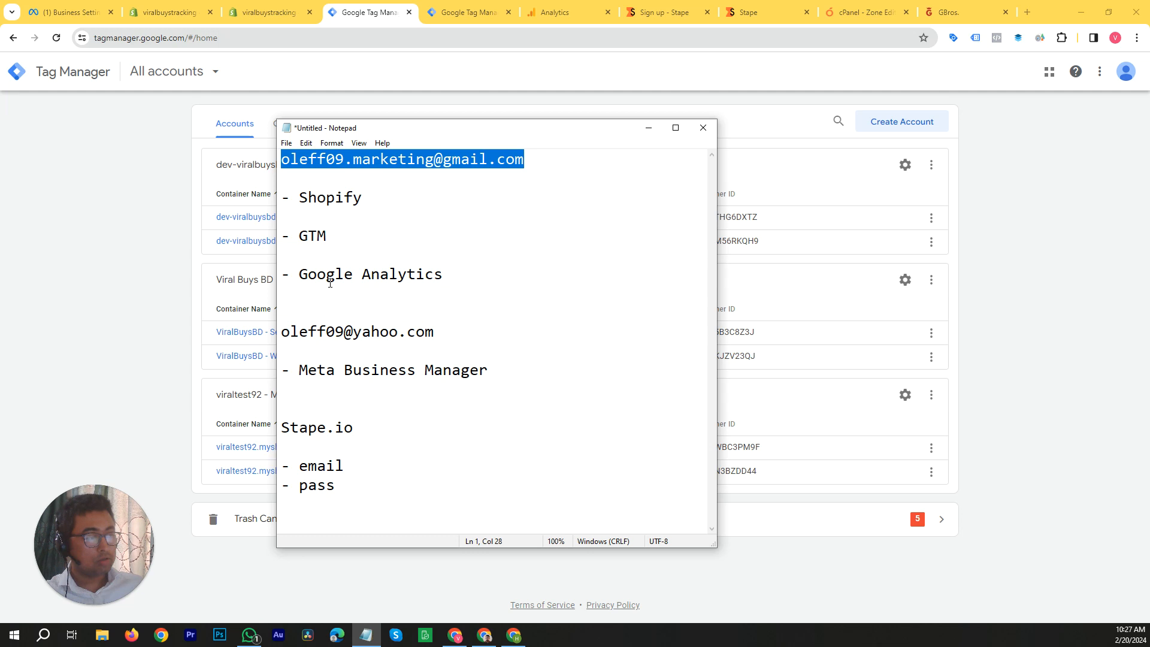
left_click(569, 6)
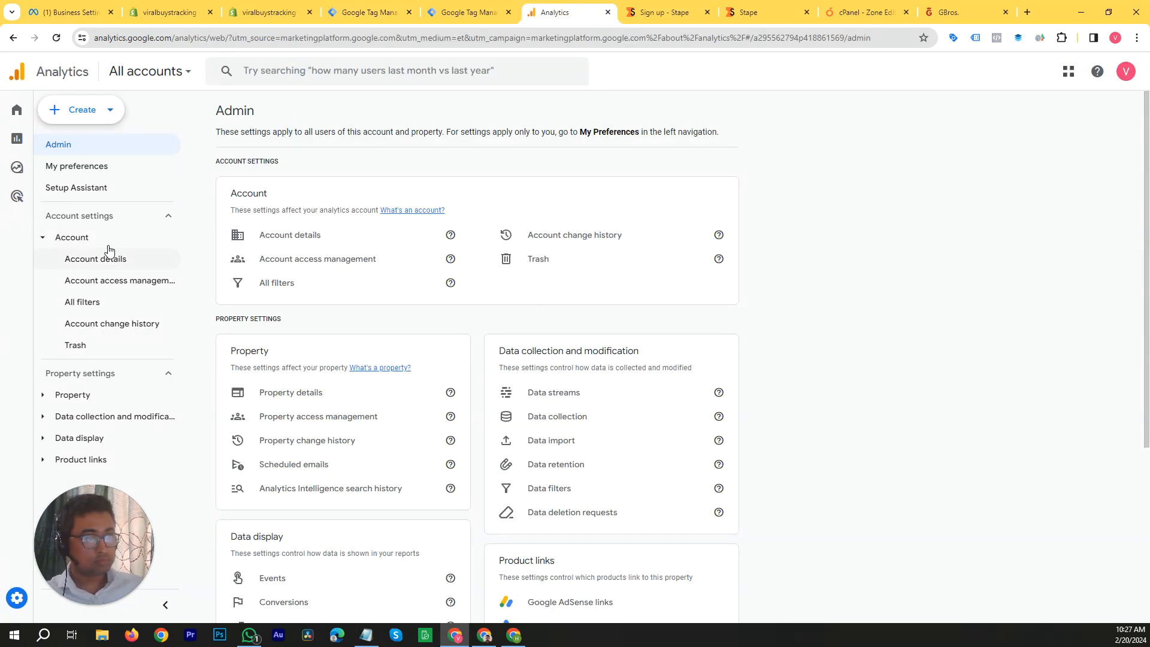
mouse_move(21, 597)
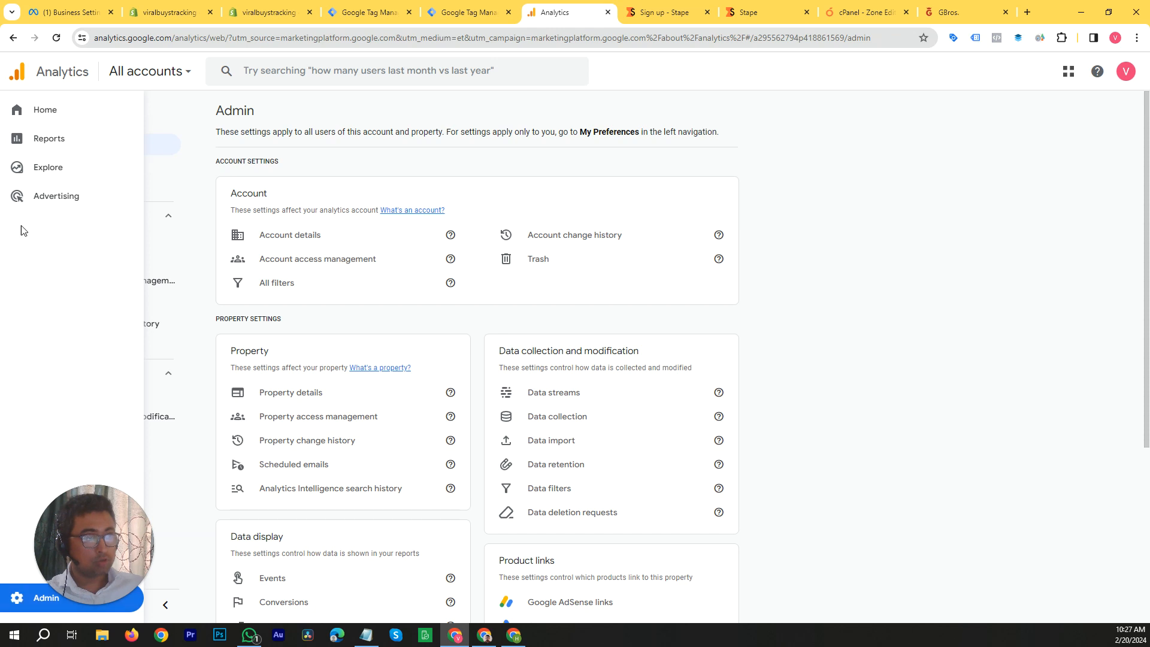
left_click(25, 119)
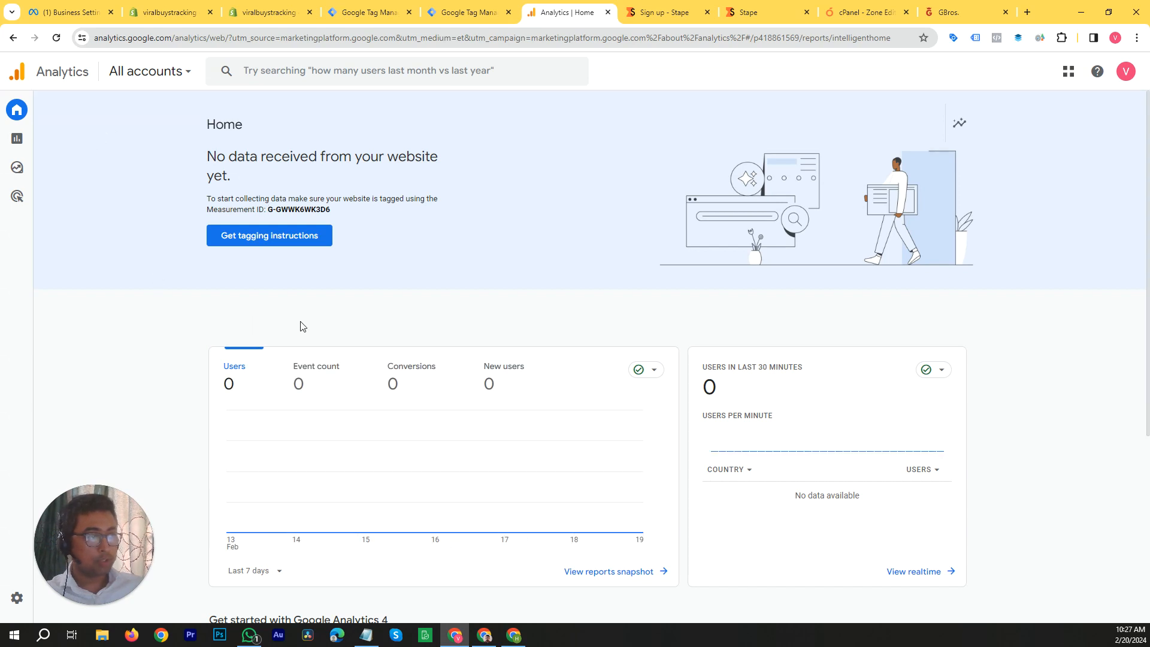
Step: Open account access management for the Viral Buys BD account from the Analytics admin settings
mouse_move(17, 601)
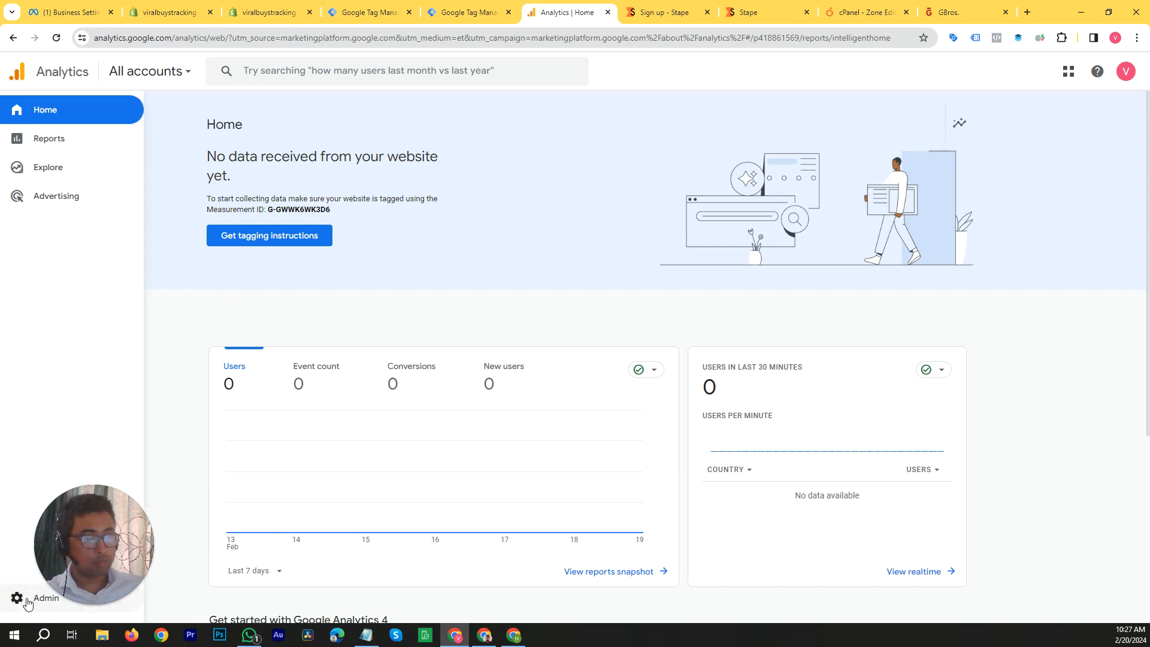
left_click(17, 598)
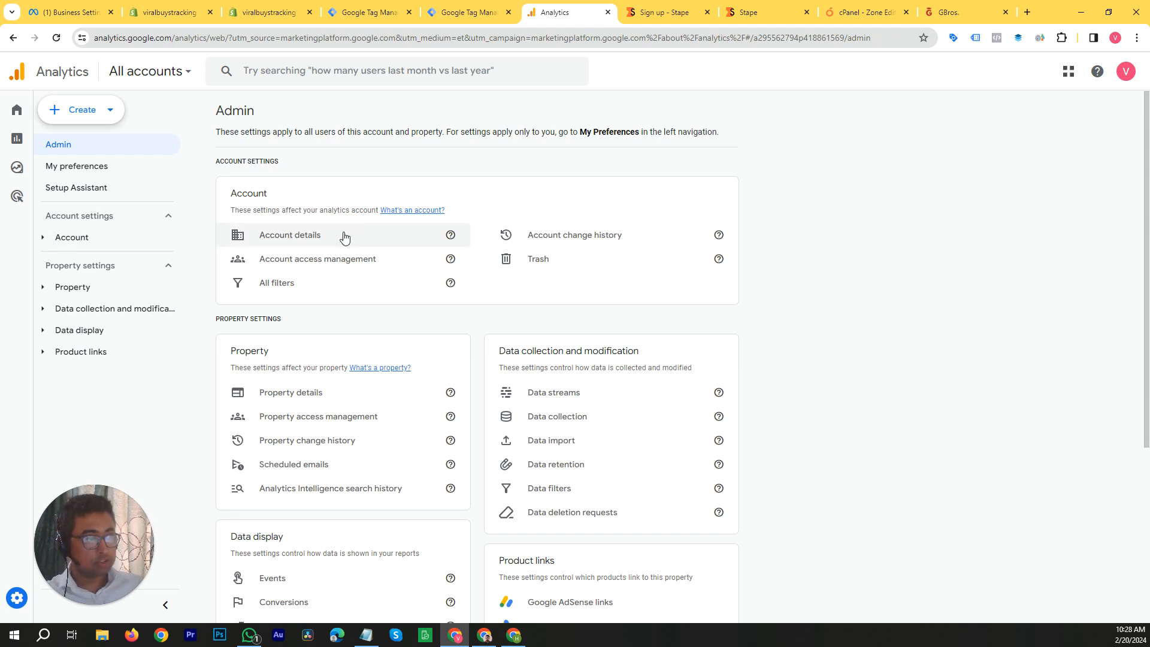
left_click(314, 262)
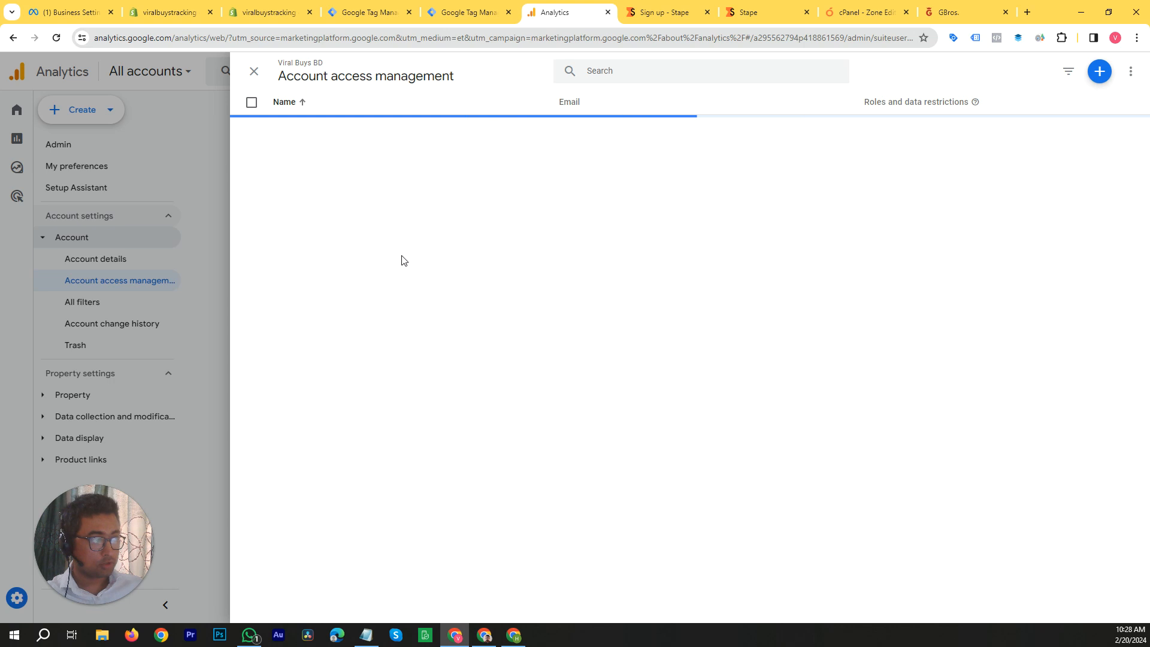
Step: Start adding a user to the Analytics account and paste the specialist's Gmail address copied from Notepad
left_click(1099, 72)
left_click(1077, 97)
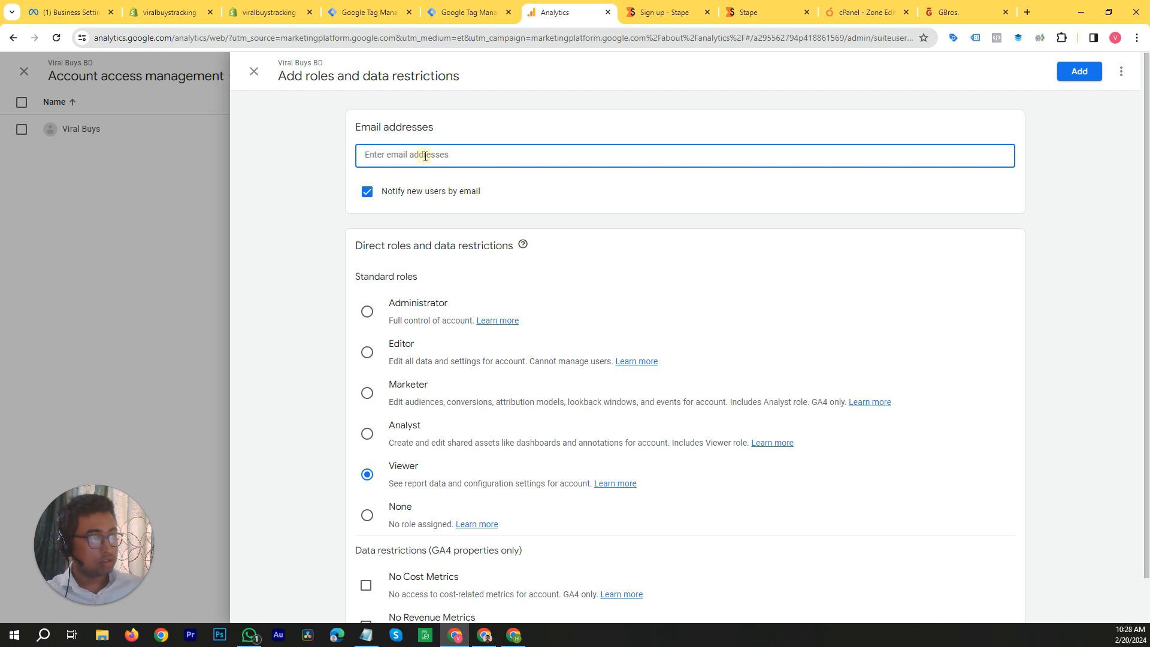
left_click(366, 634)
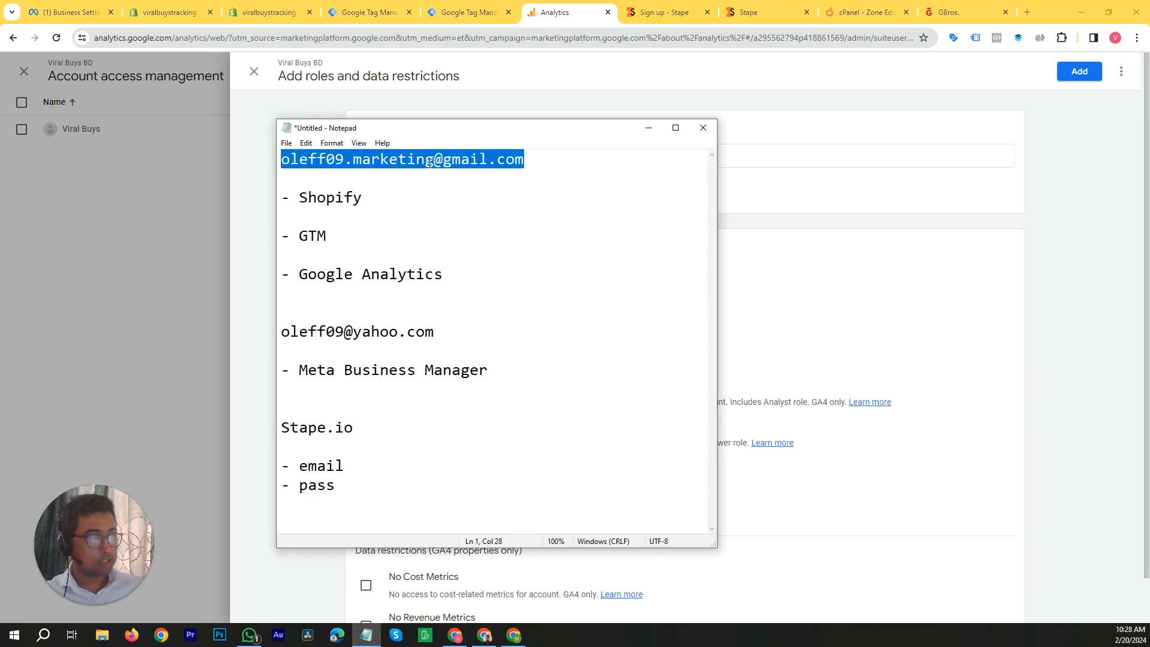
right_click(430, 163)
left_click(458, 202)
left_click(760, 154)
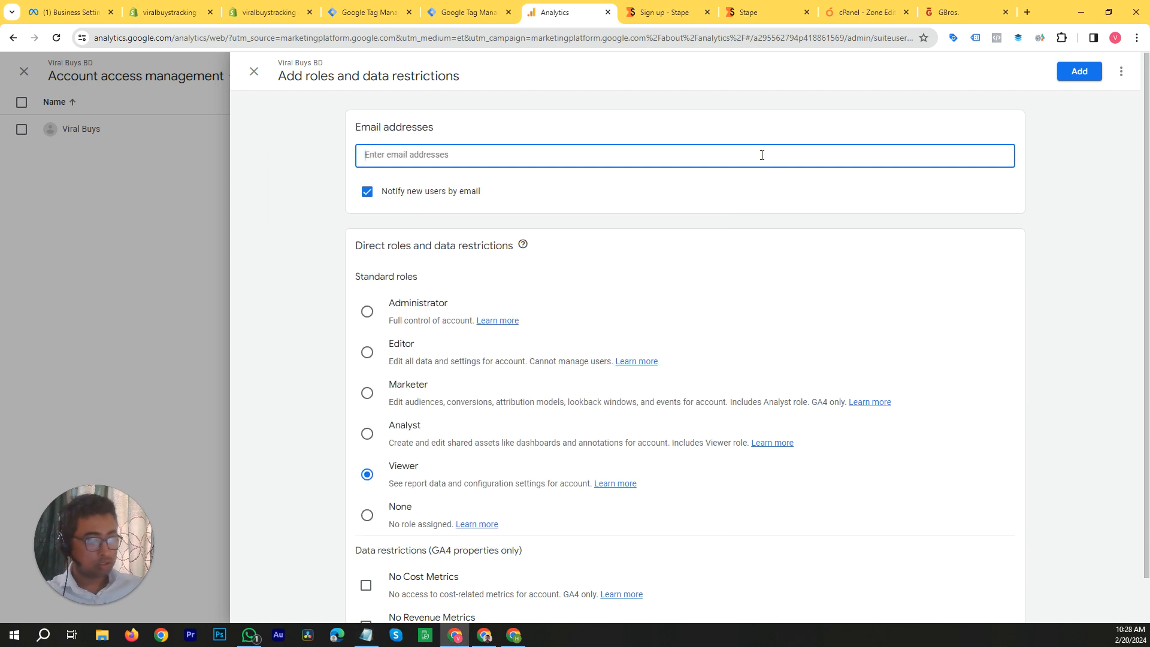
key("ctrl+v")
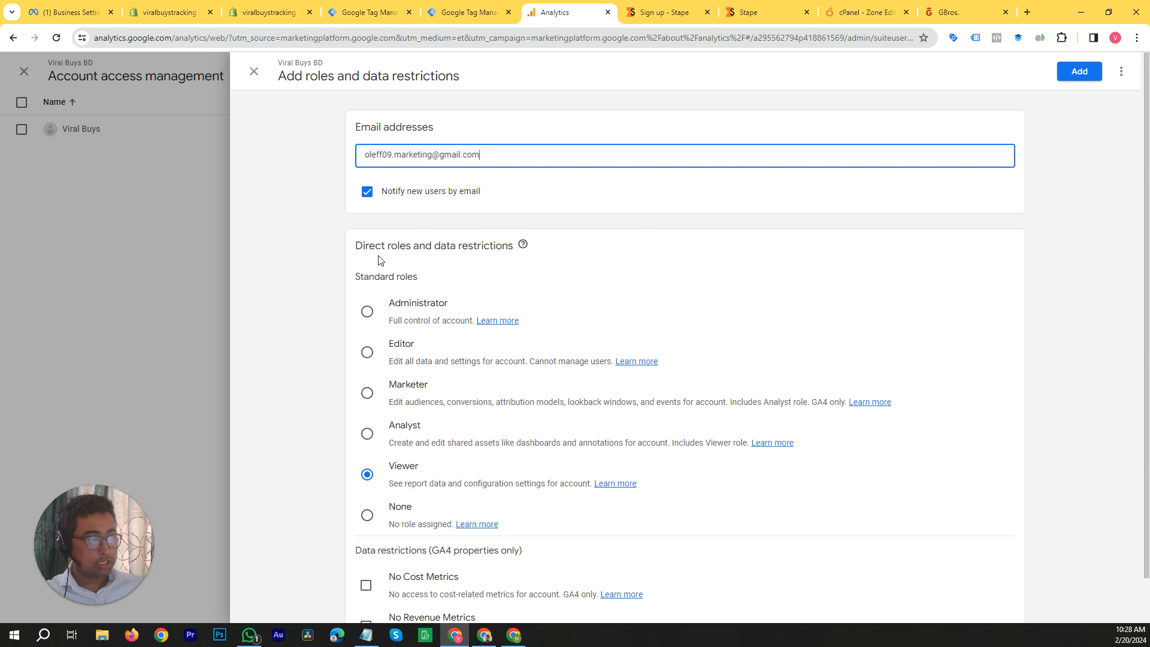
Step: Select the Editor role for the specialist and discard the form without adding the user
left_click(366, 362)
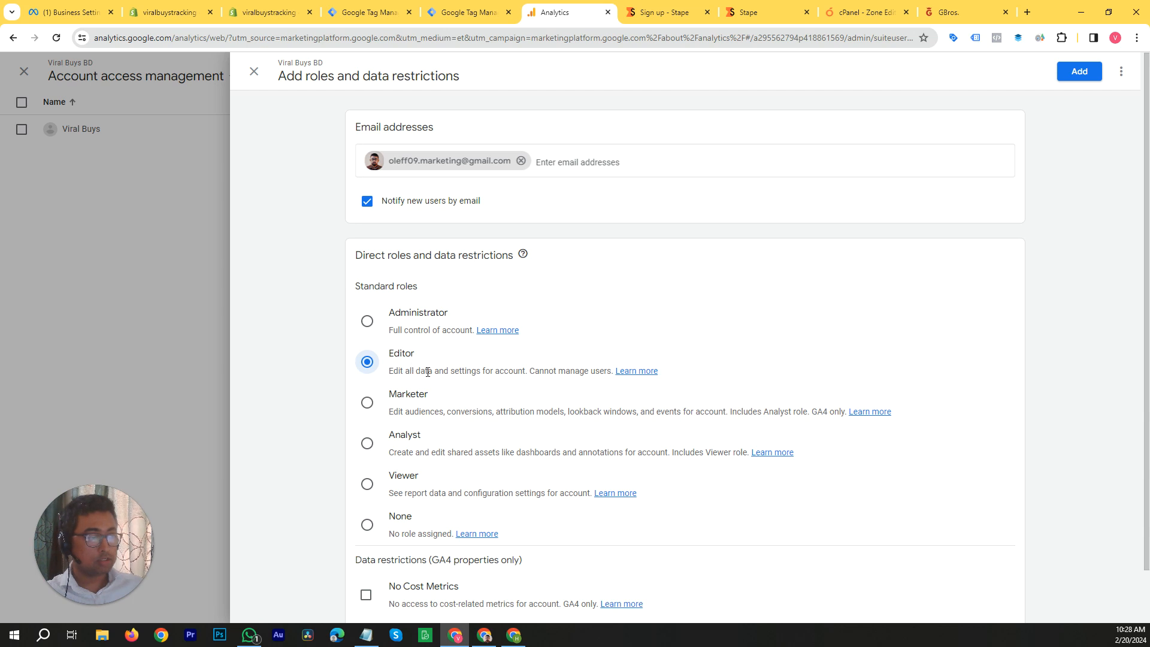
scroll(453, 423, "down", 1)
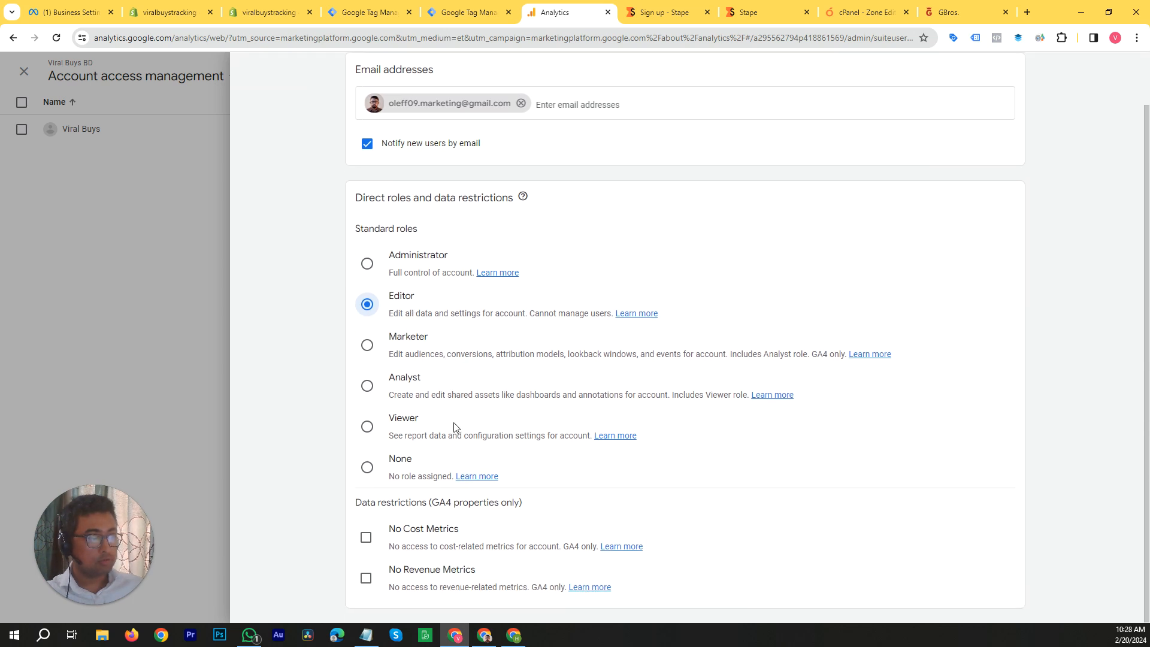
scroll(735, 287, "up", 1)
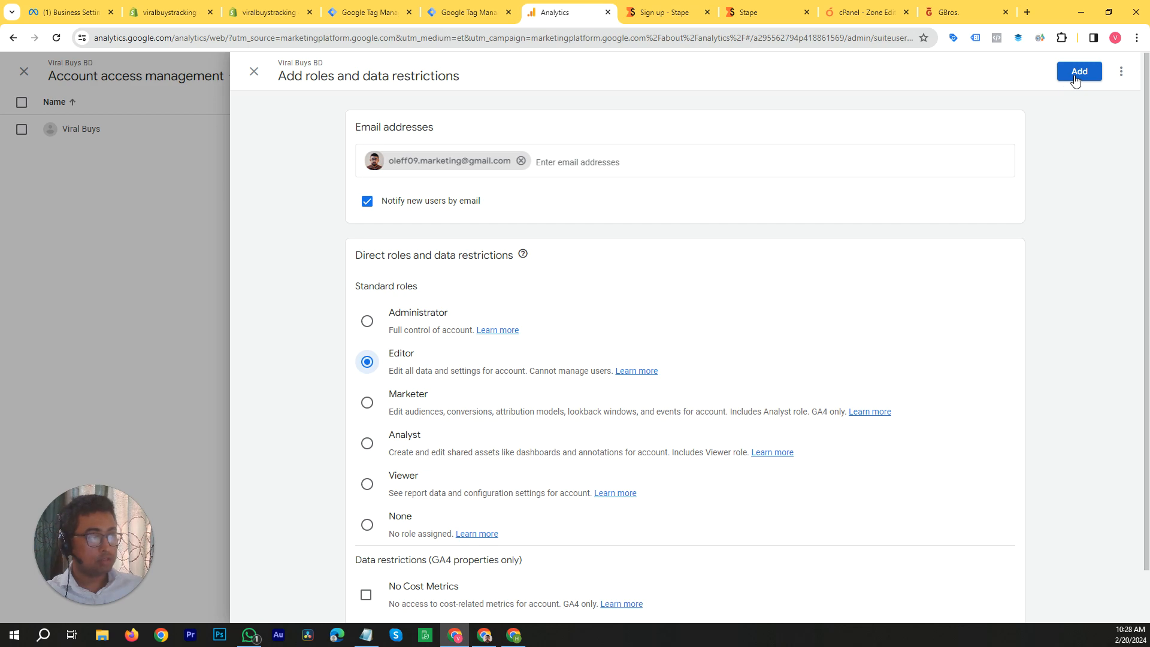
left_click(254, 72)
left_click(412, 374)
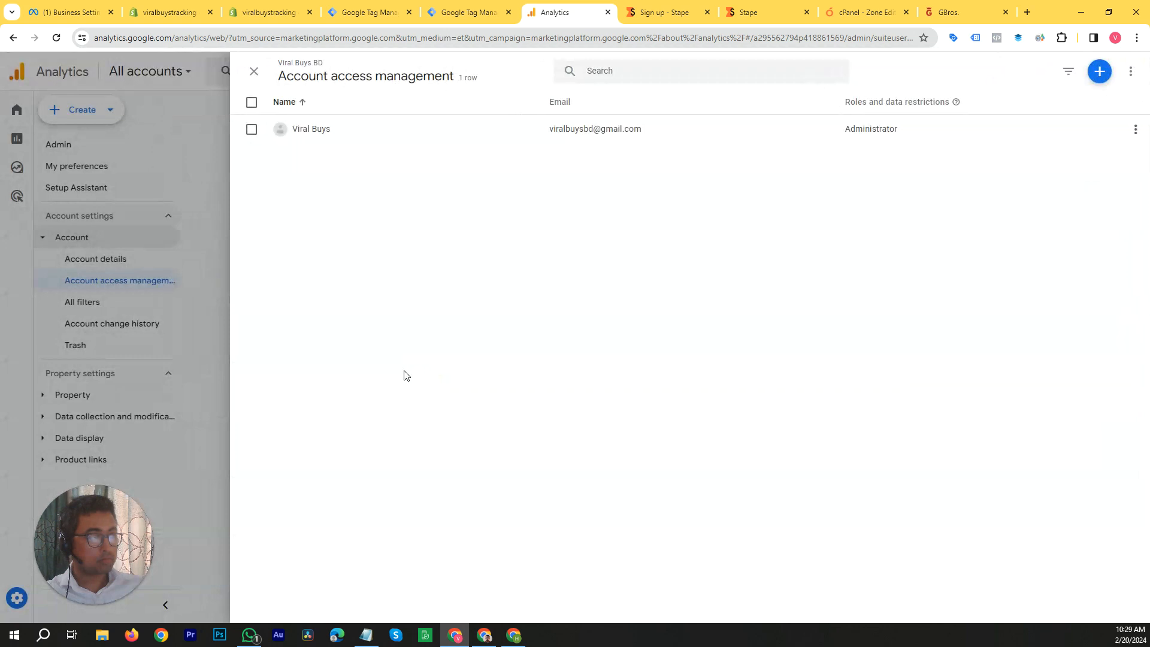
Step: Close account access management in Analytics, switch to Stape, and open its dashboard by logging in from the Stape home page
left_click(254, 73)
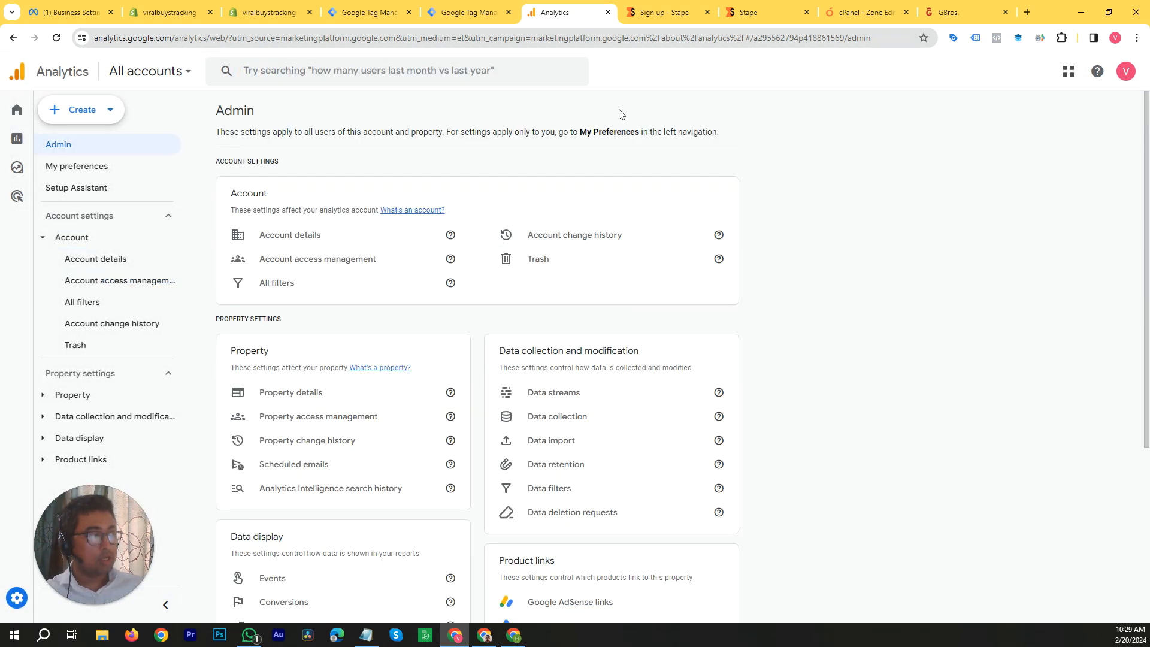
left_click(662, 11)
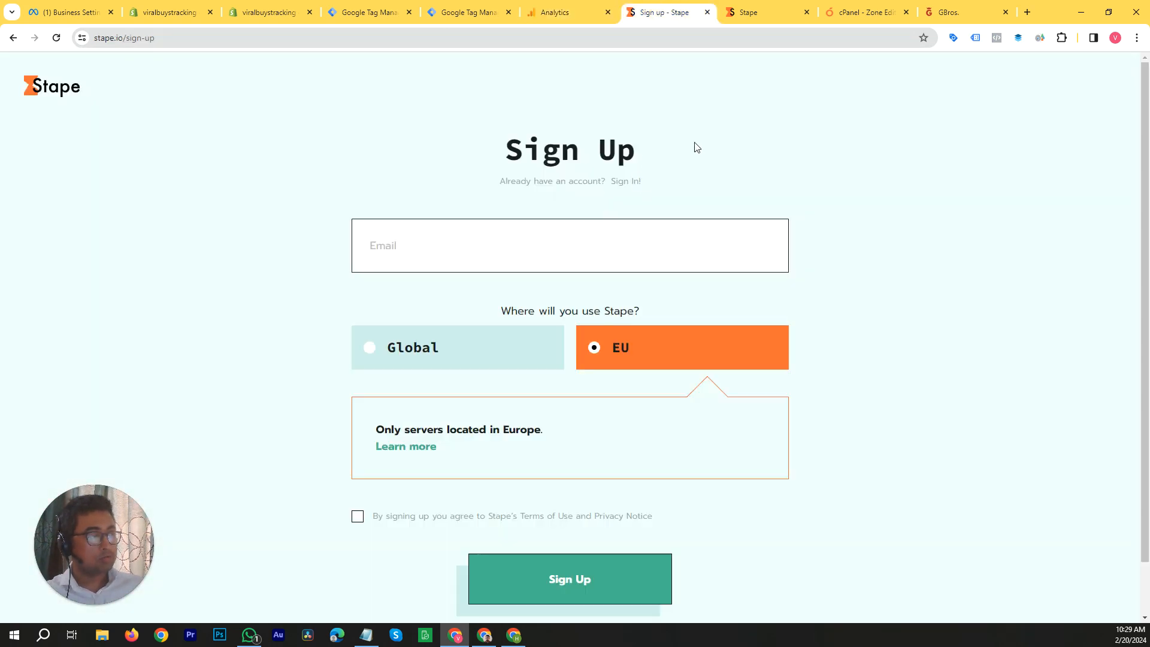
left_click(66, 91)
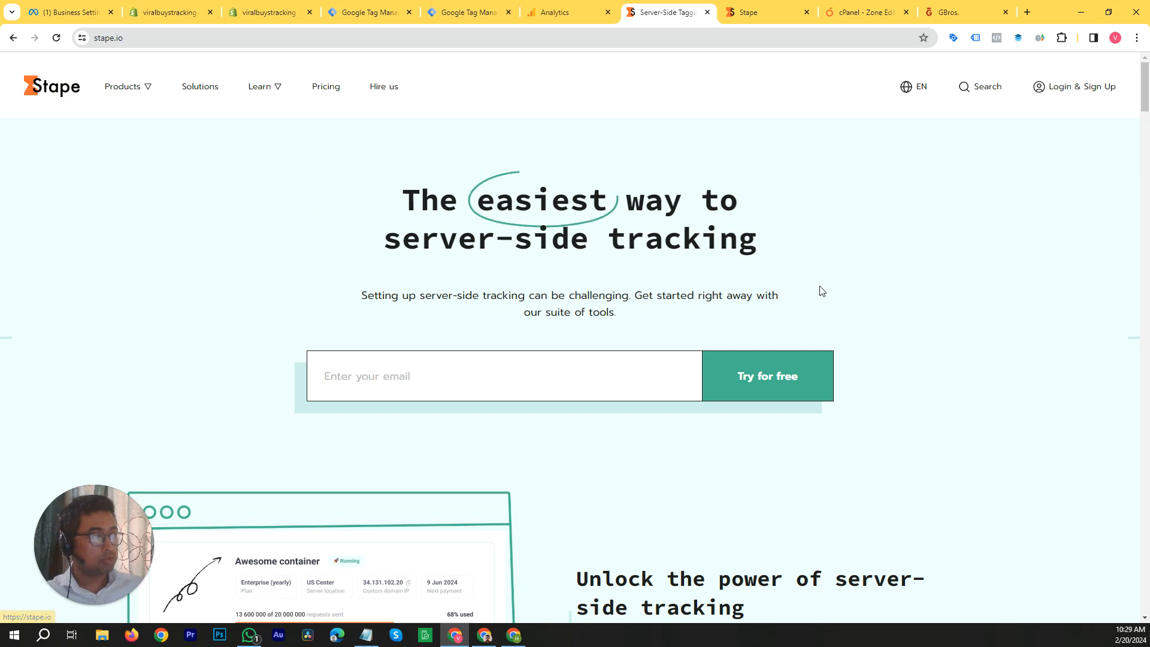
left_click(1100, 90)
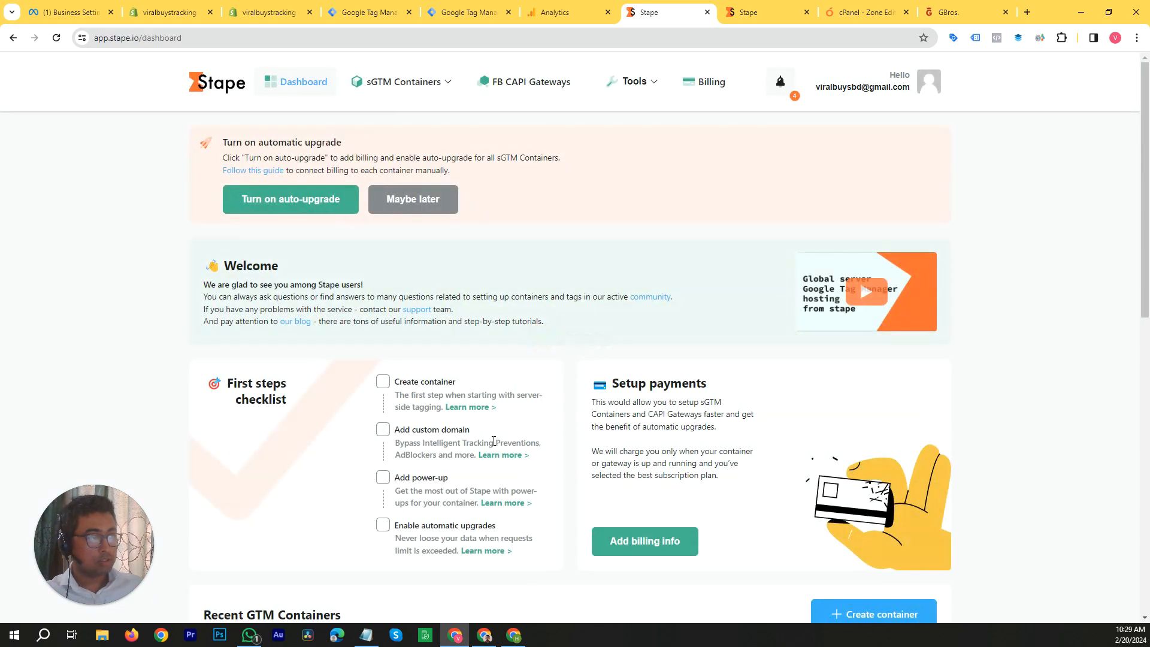
Step: Sign out of Stape, open the new account sign-up form and choose EU as the region of use
left_click(929, 86)
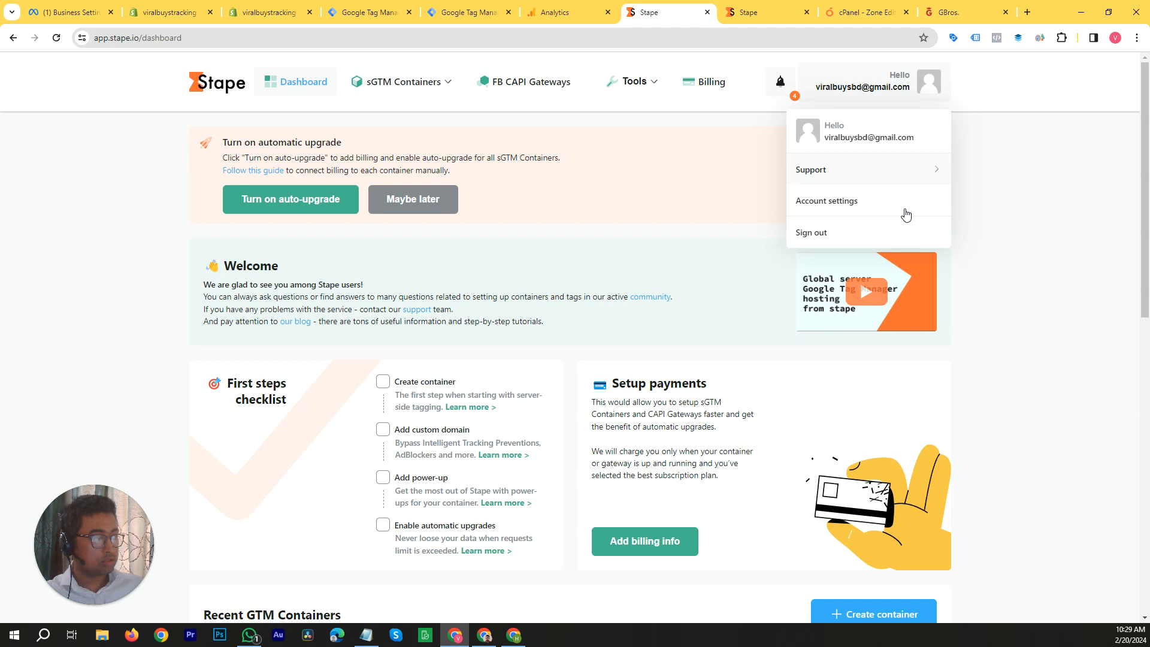
left_click(859, 235)
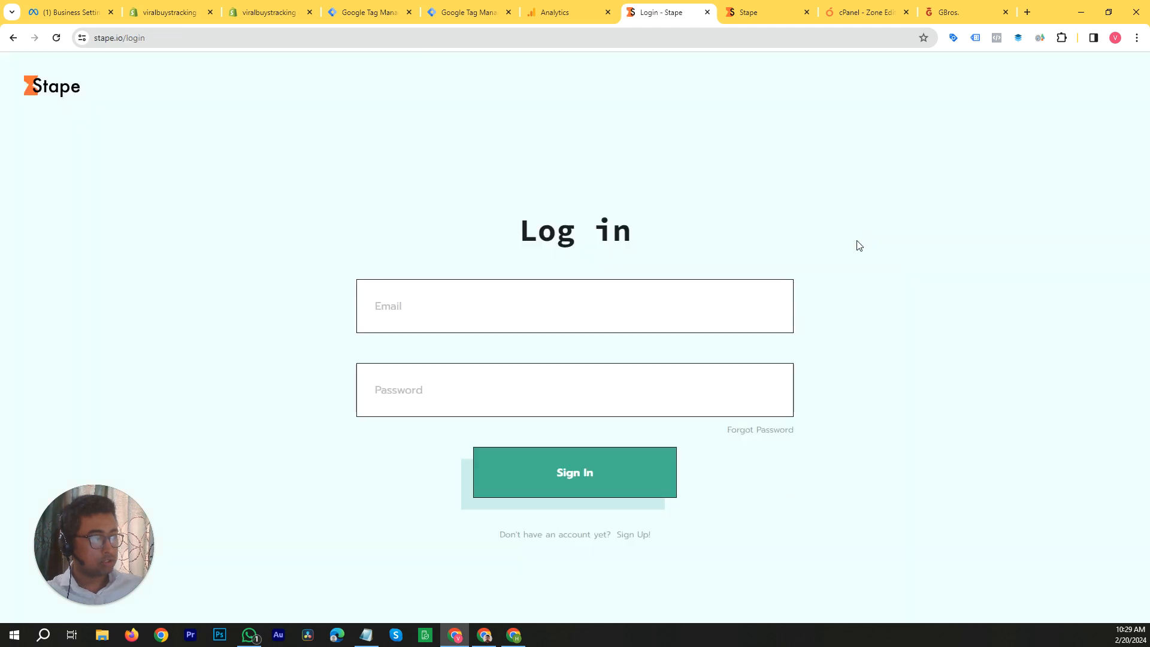
left_click(641, 533)
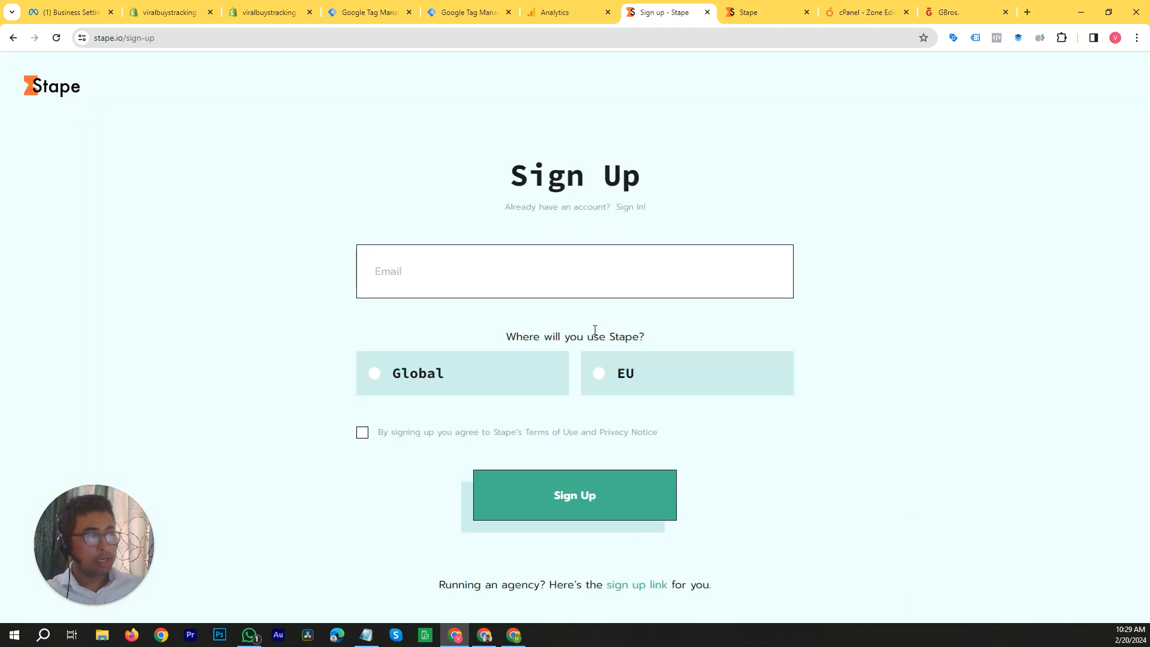
left_click(601, 372)
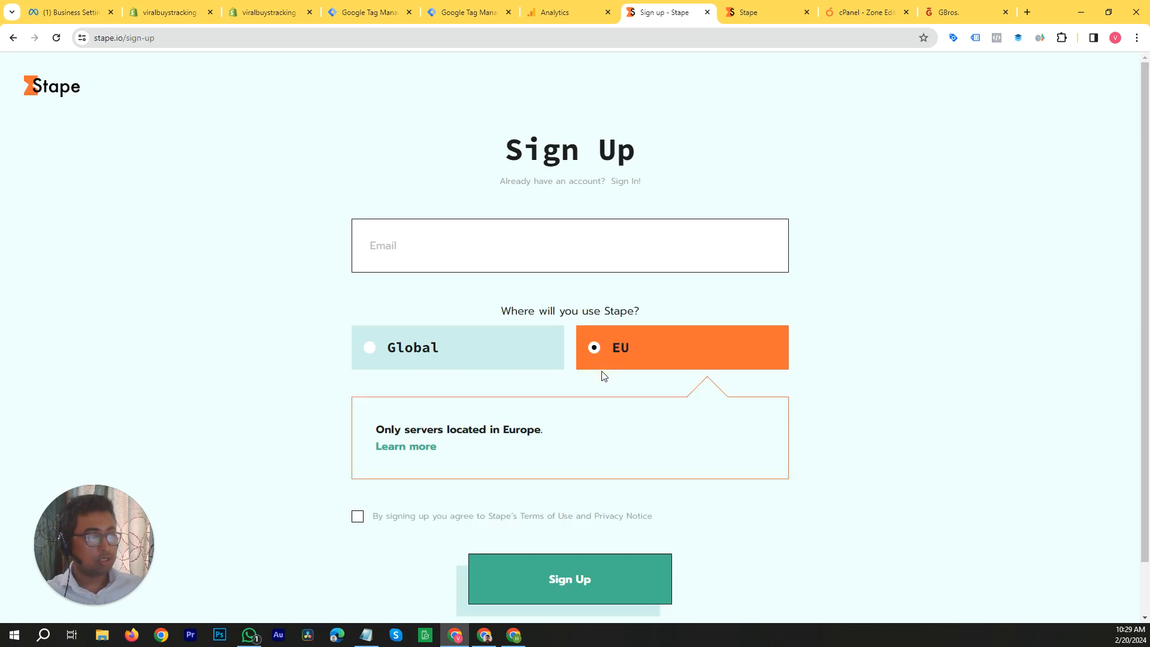
left_click(491, 254)
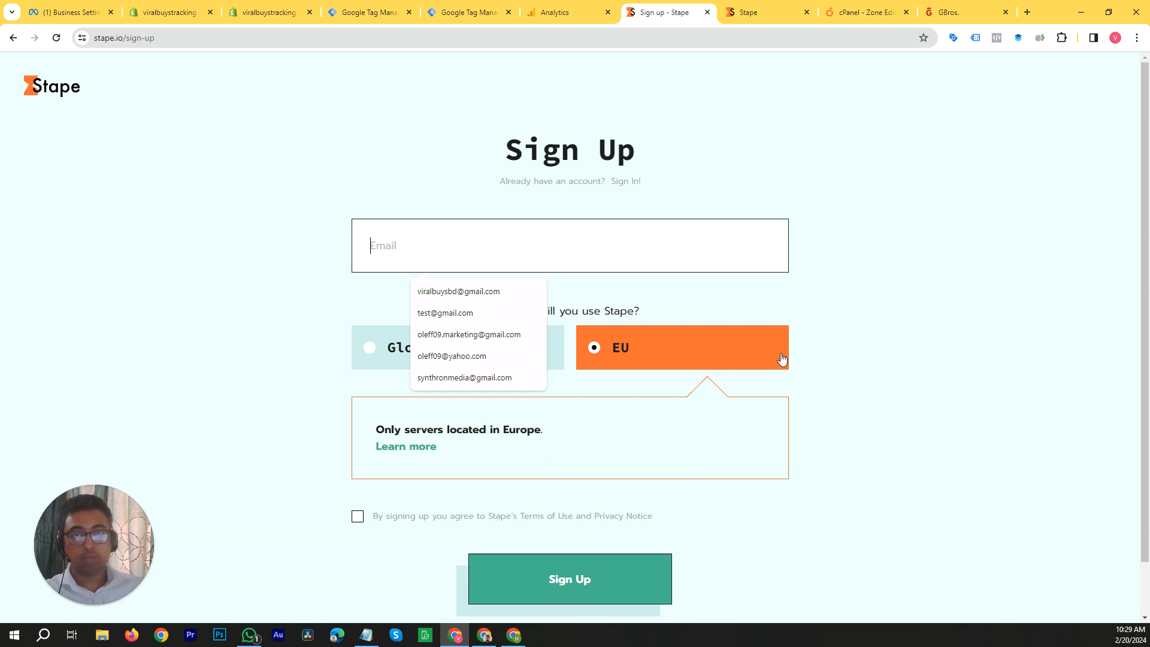
left_click(902, 382)
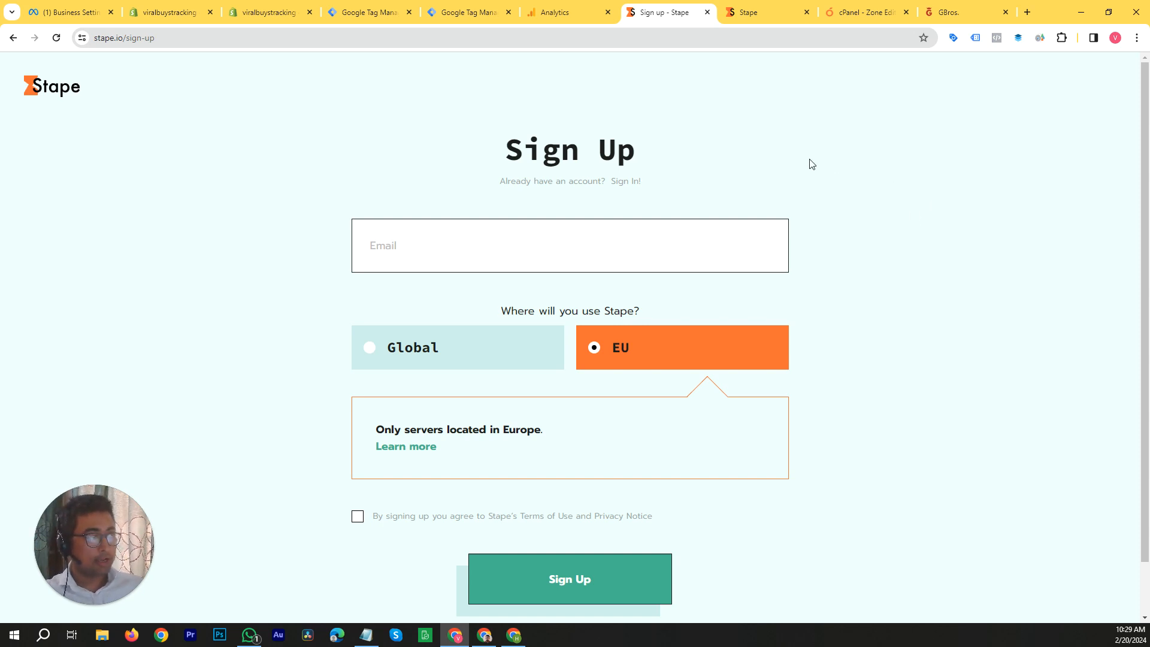
Step: Open the sGTM containers list in the other Stape page and start creating a new container
left_click(748, 17)
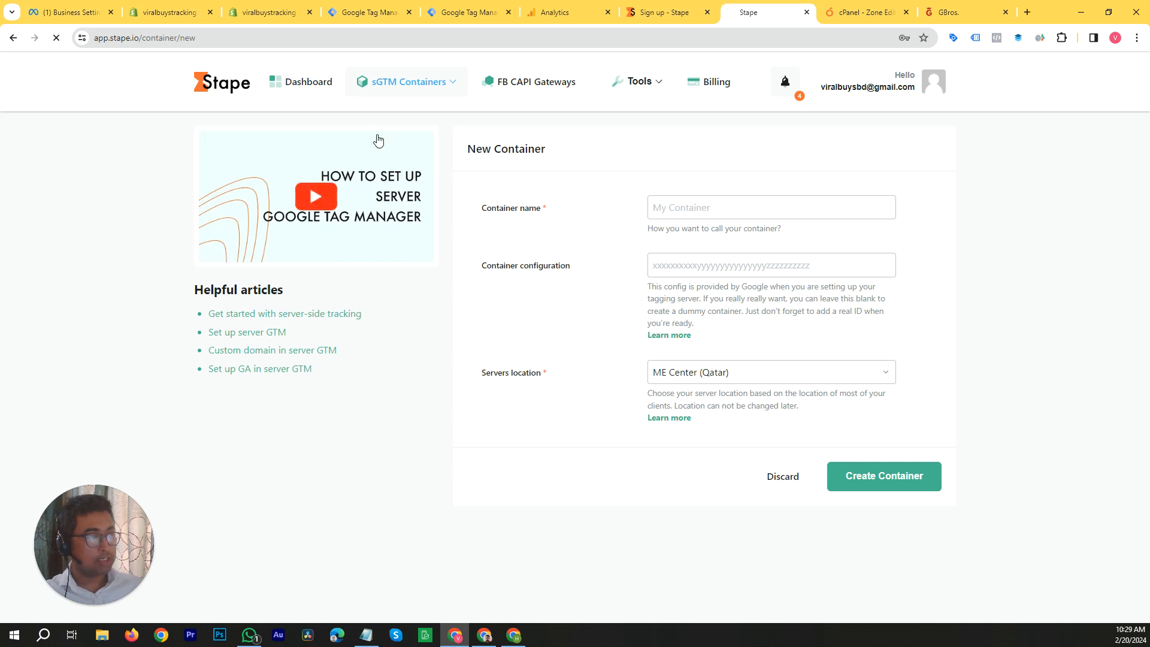
left_click(391, 87)
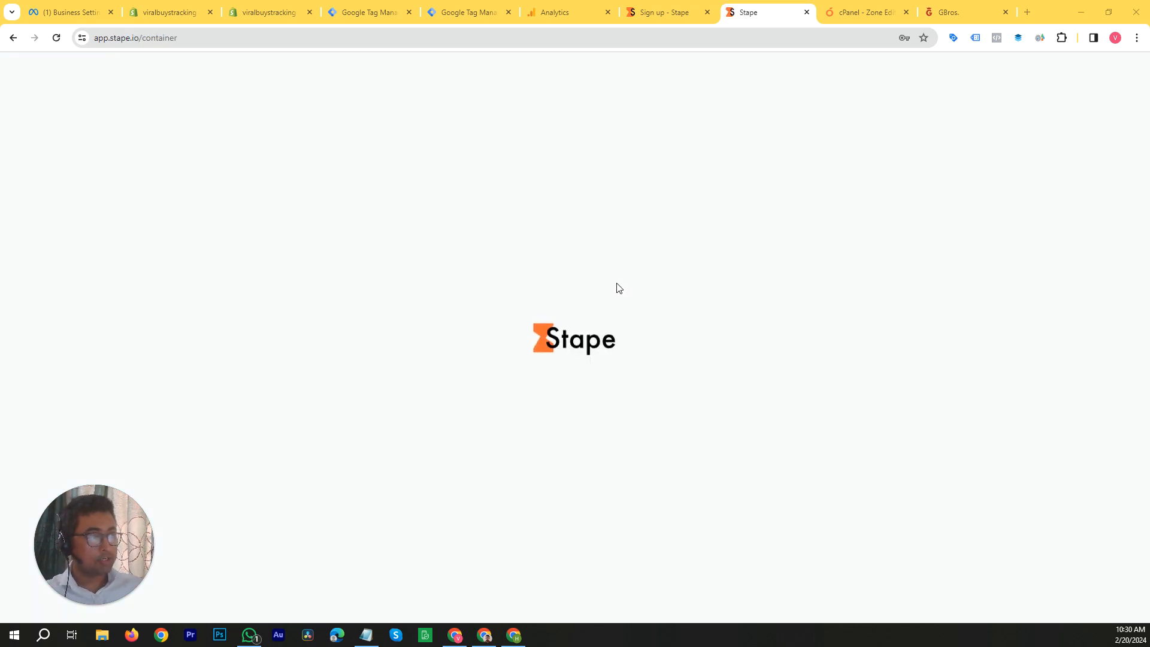
mouse_move(405, 83)
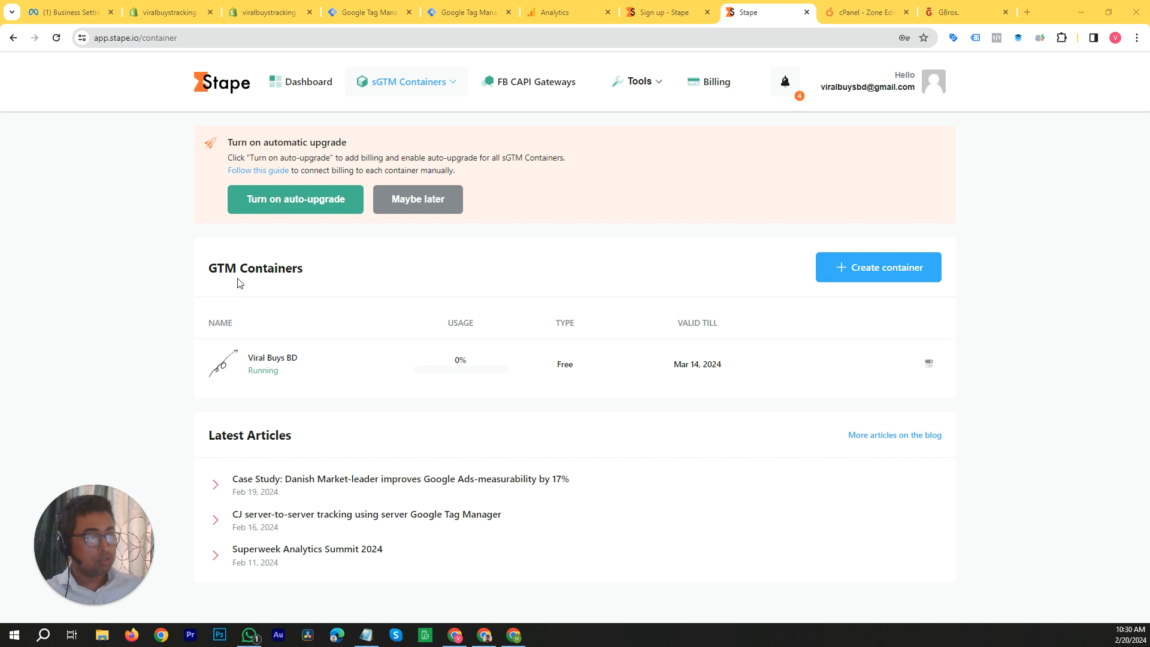
left_click(862, 276)
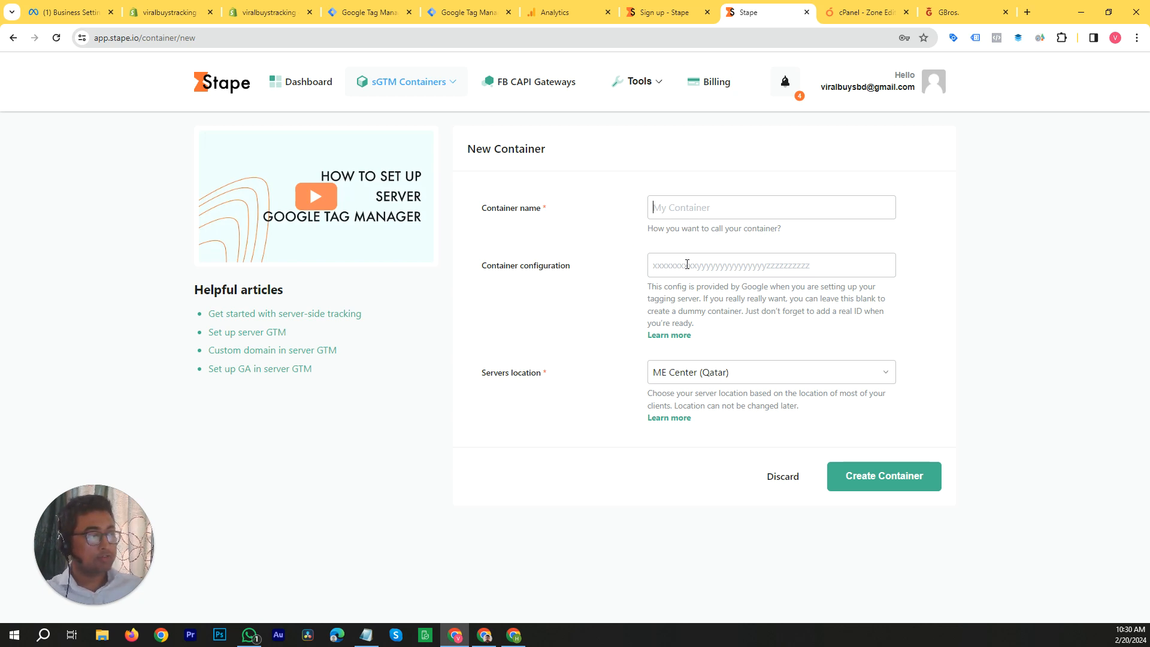
left_click(687, 265)
left_click(1026, 234)
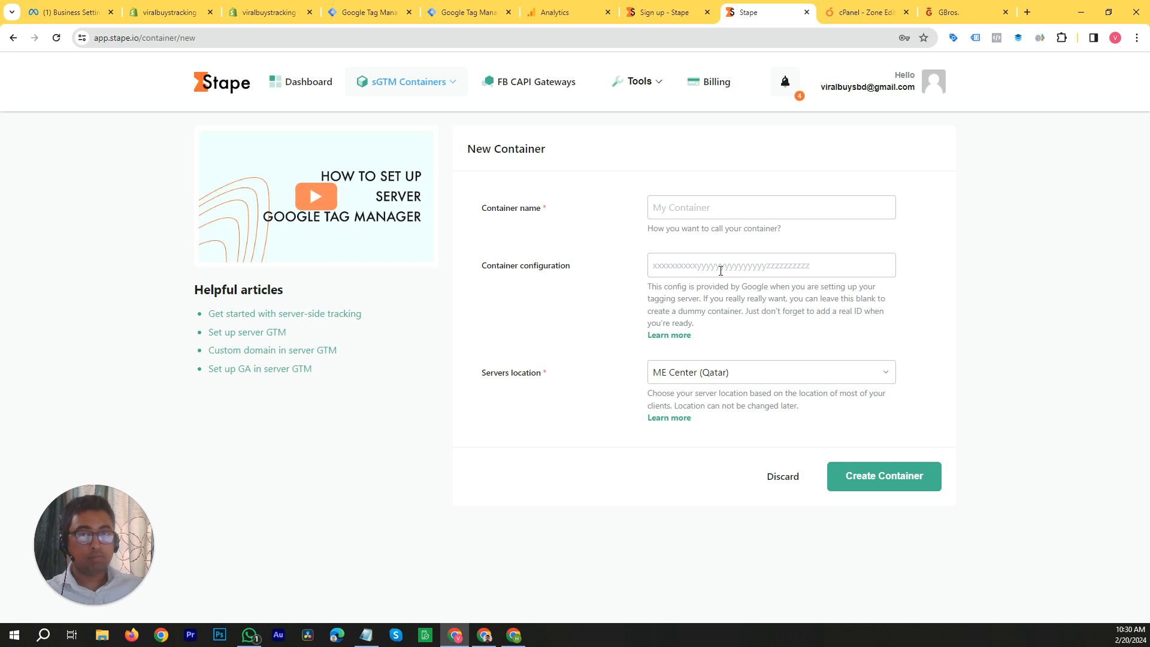
Step: Copy the container config of the viraltest92.myshopify.com server container in Google Tag Manager and return to Stape's new container form
left_click(454, 12)
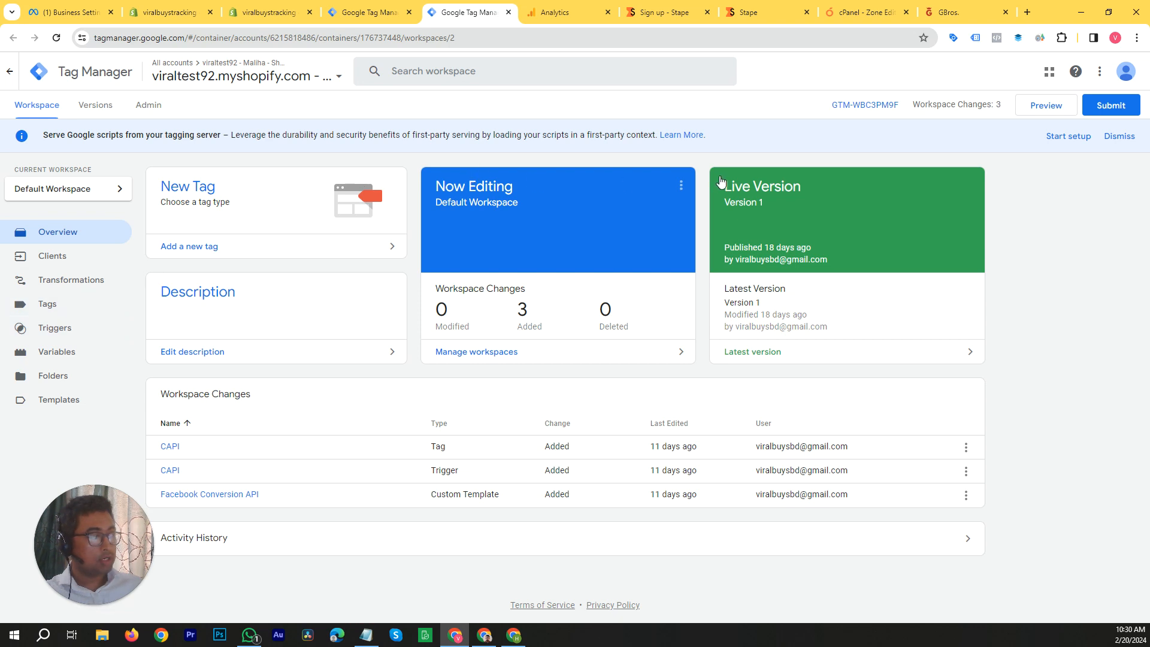
left_click(870, 110)
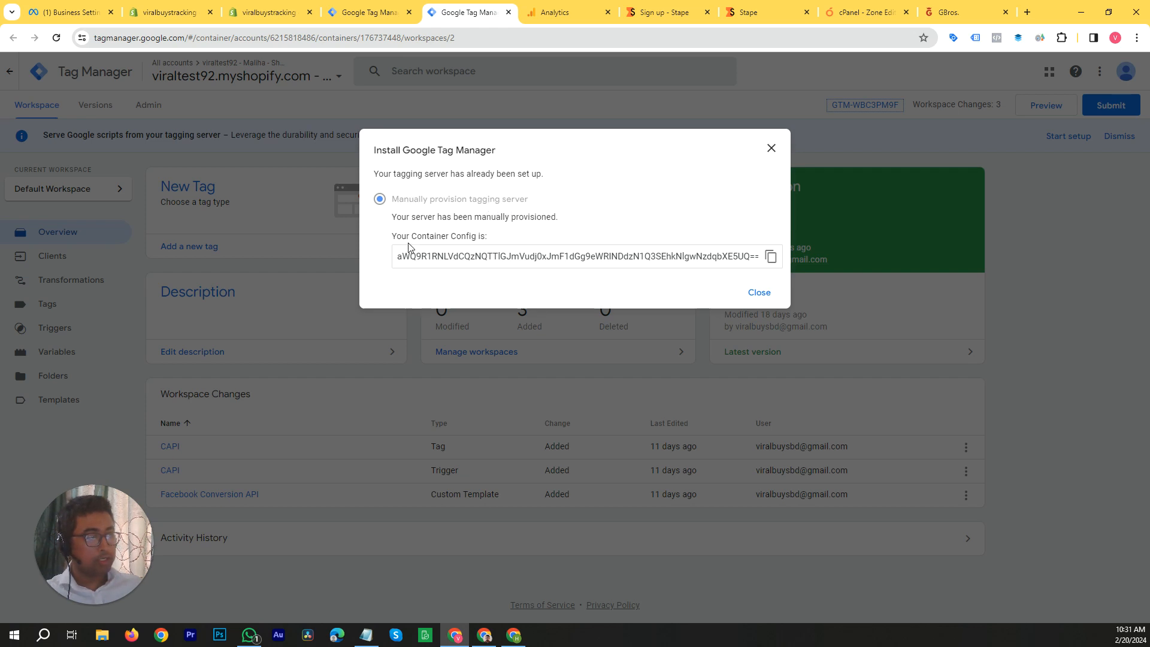
left_click(770, 258)
left_click(658, 11)
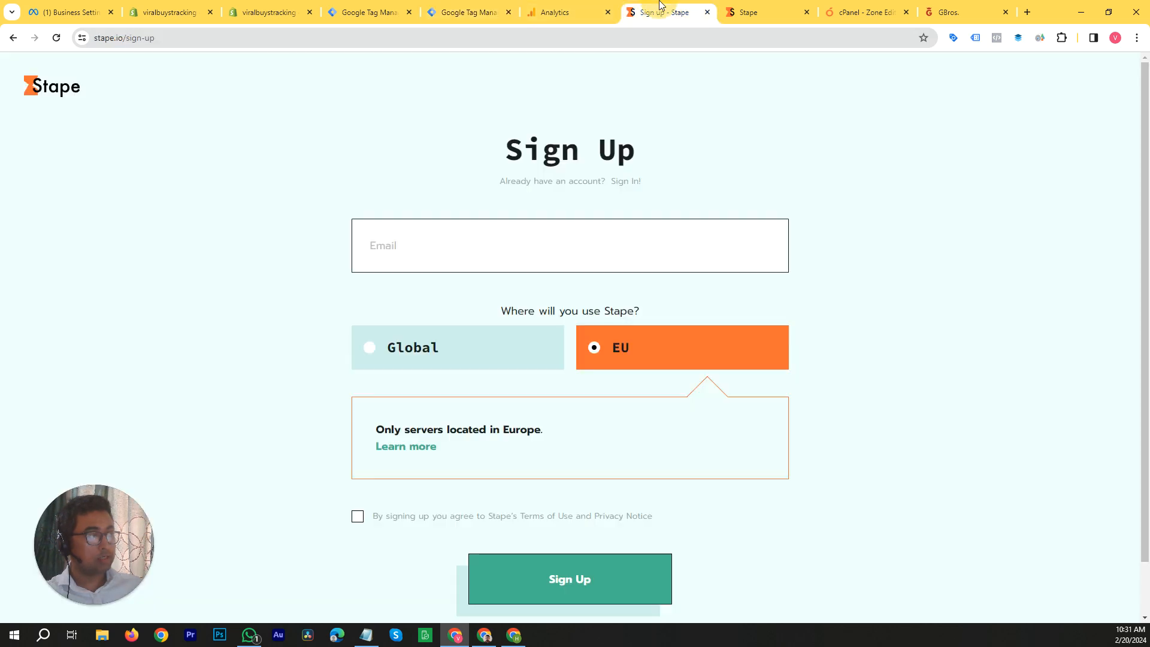
left_click(751, 12)
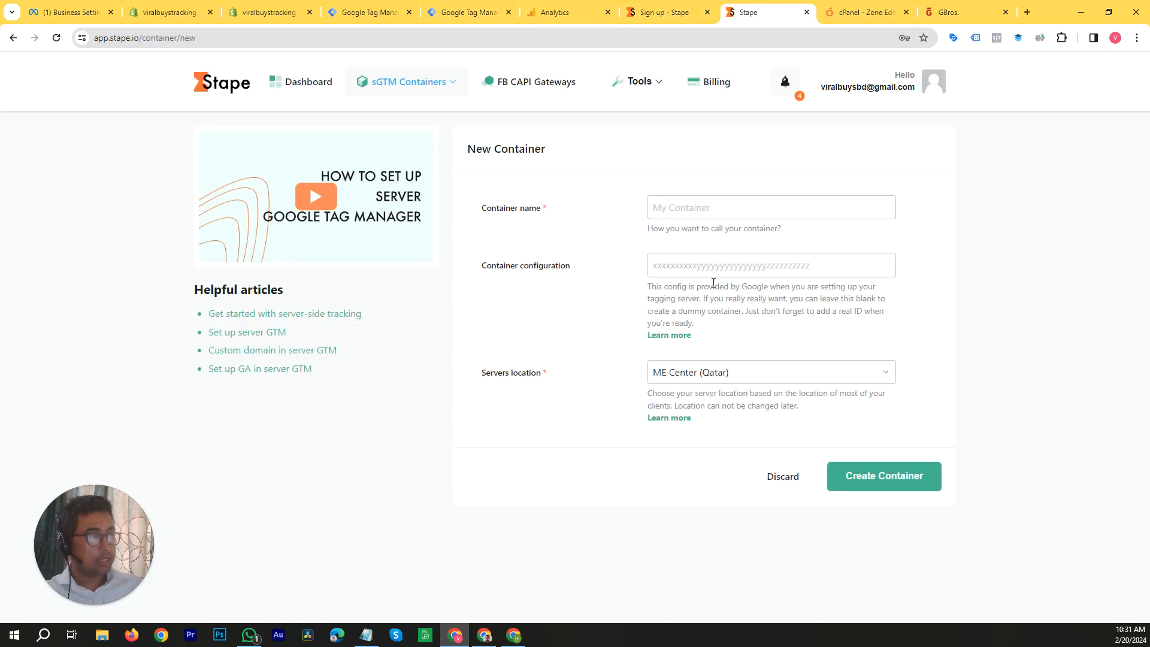
Step: Review the container configuration field and the available server locations in the new container form
left_click(701, 262)
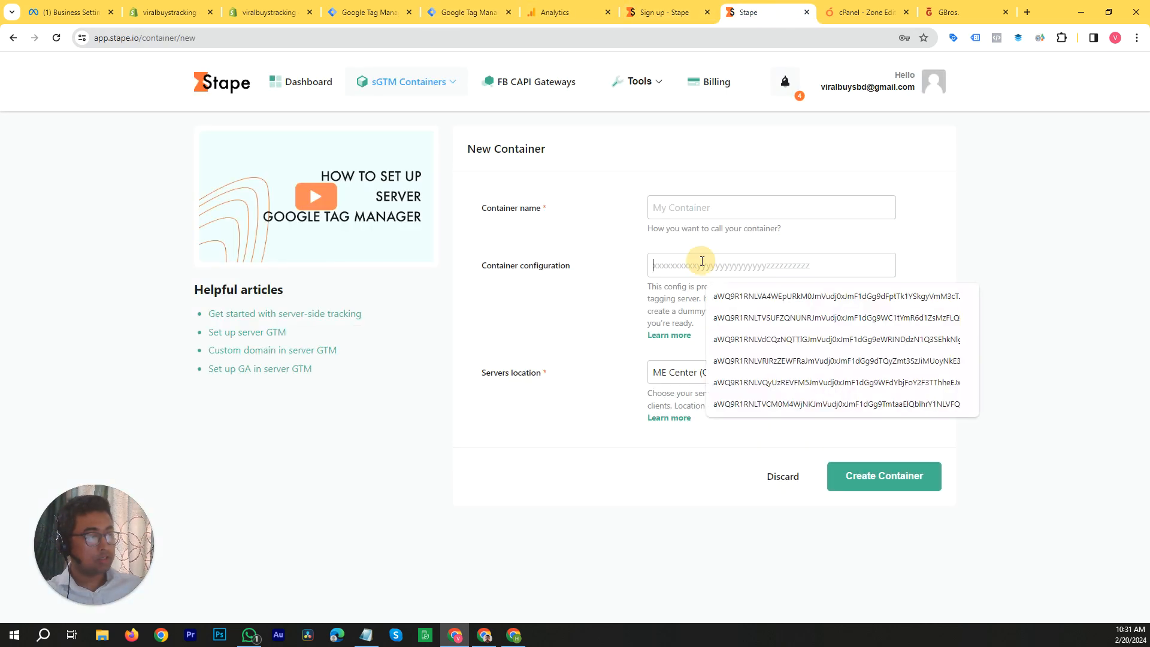
left_click(1018, 266)
left_click(828, 376)
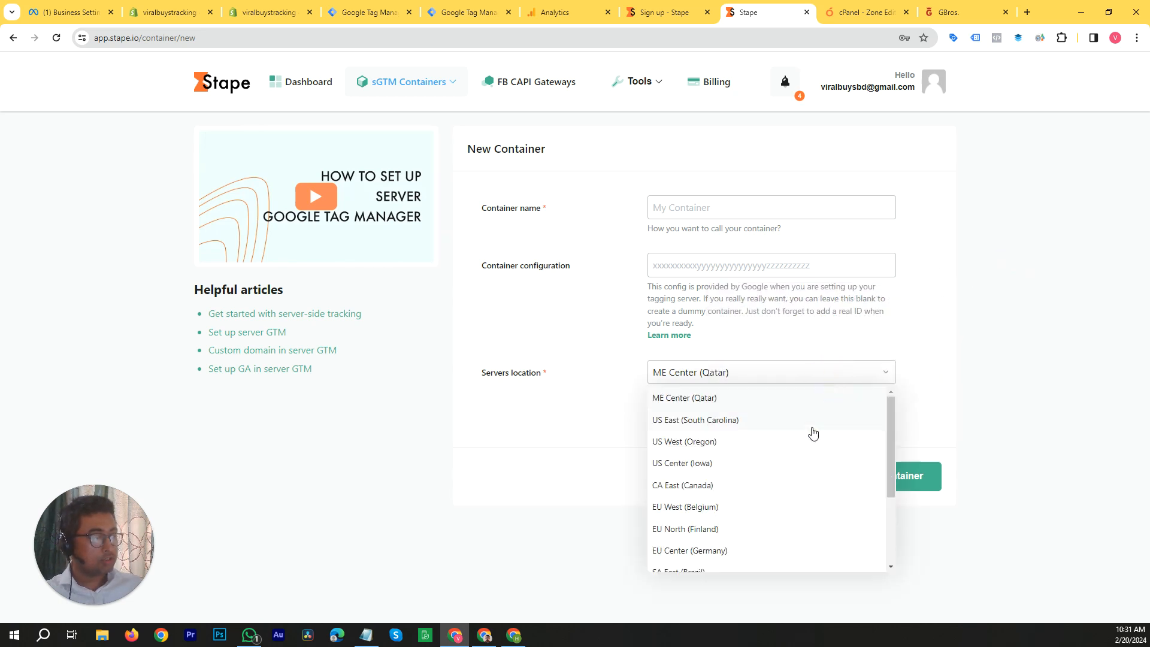
scroll(770, 470, "down", 1)
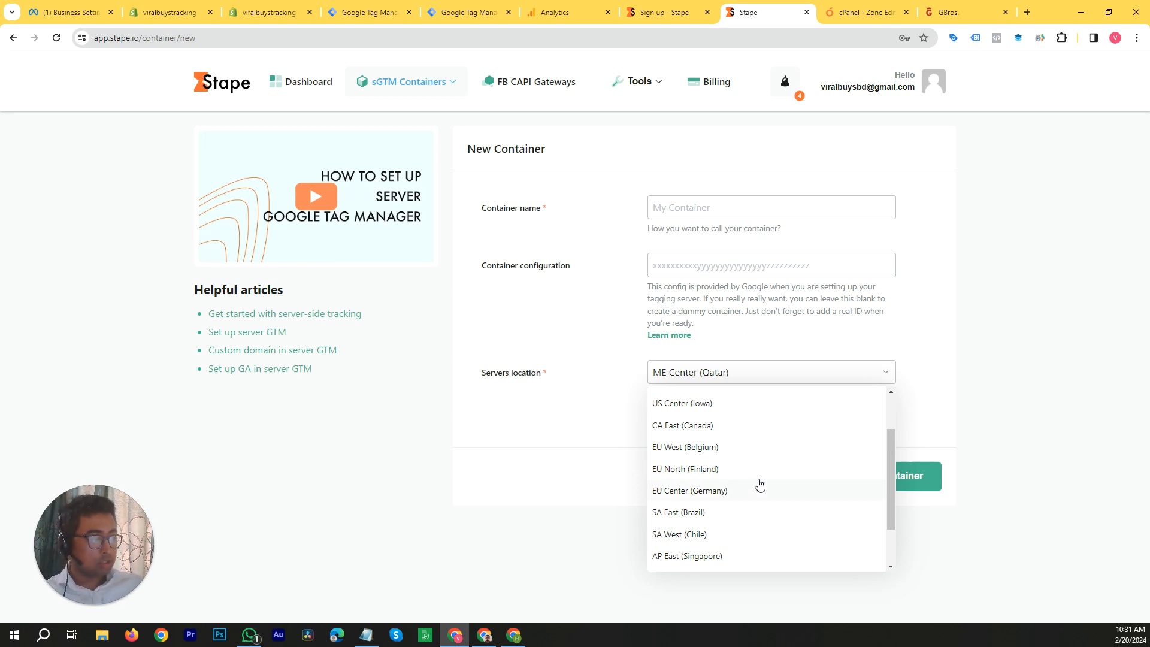
scroll(748, 476, "down", 1)
scroll(749, 474, "up", 1)
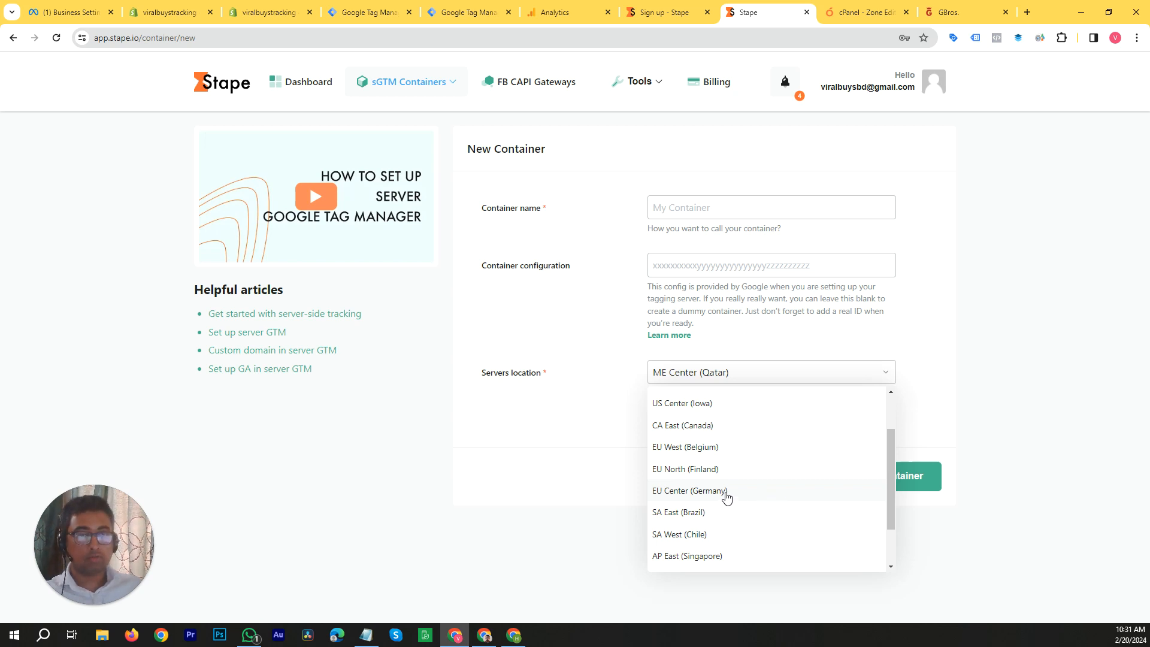
left_click(988, 337)
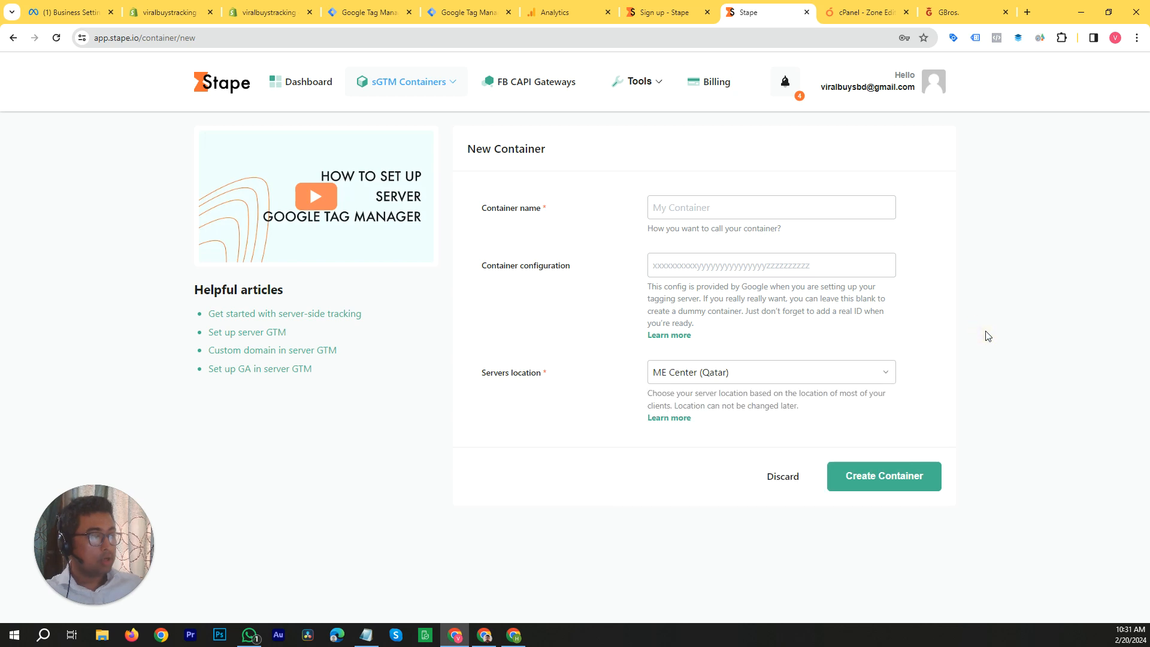
Step: Open the Viral Buys BD container from the containers list and examine its tagging server domain and DNS records
mouse_move(436, 93)
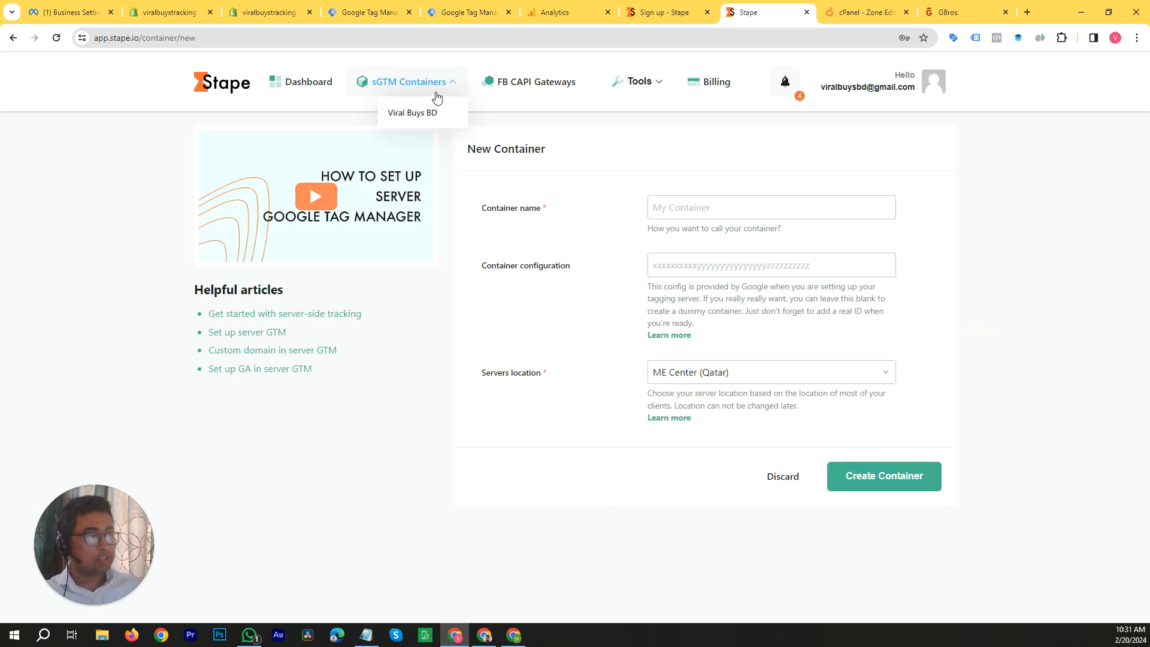
left_click(399, 86)
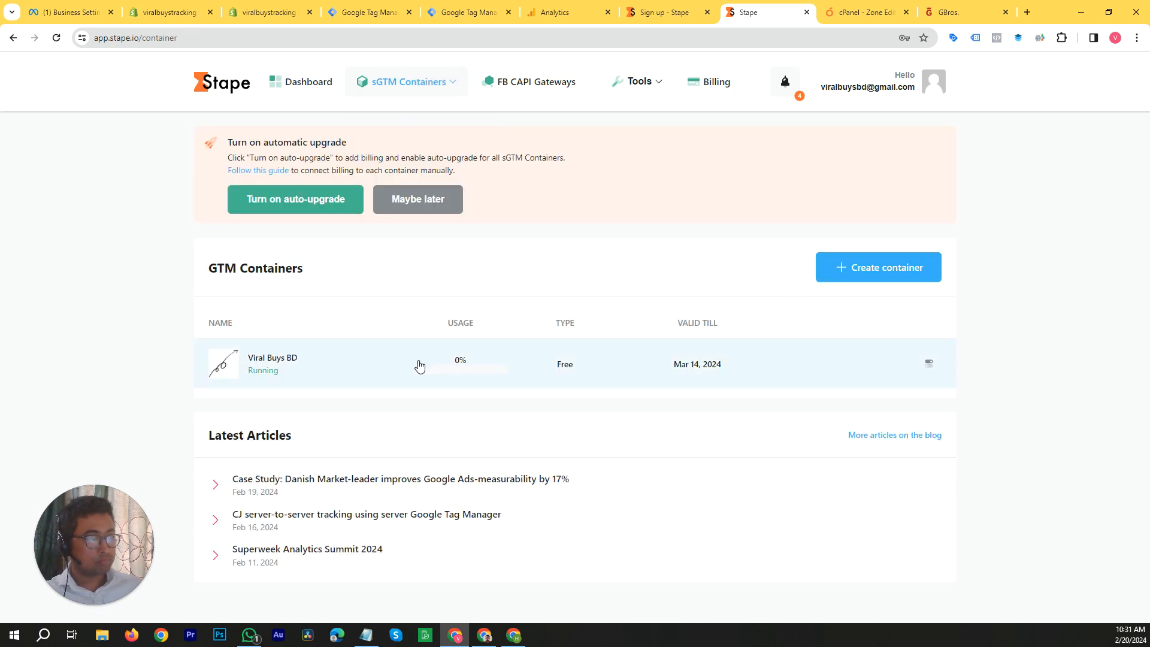
left_click(307, 362)
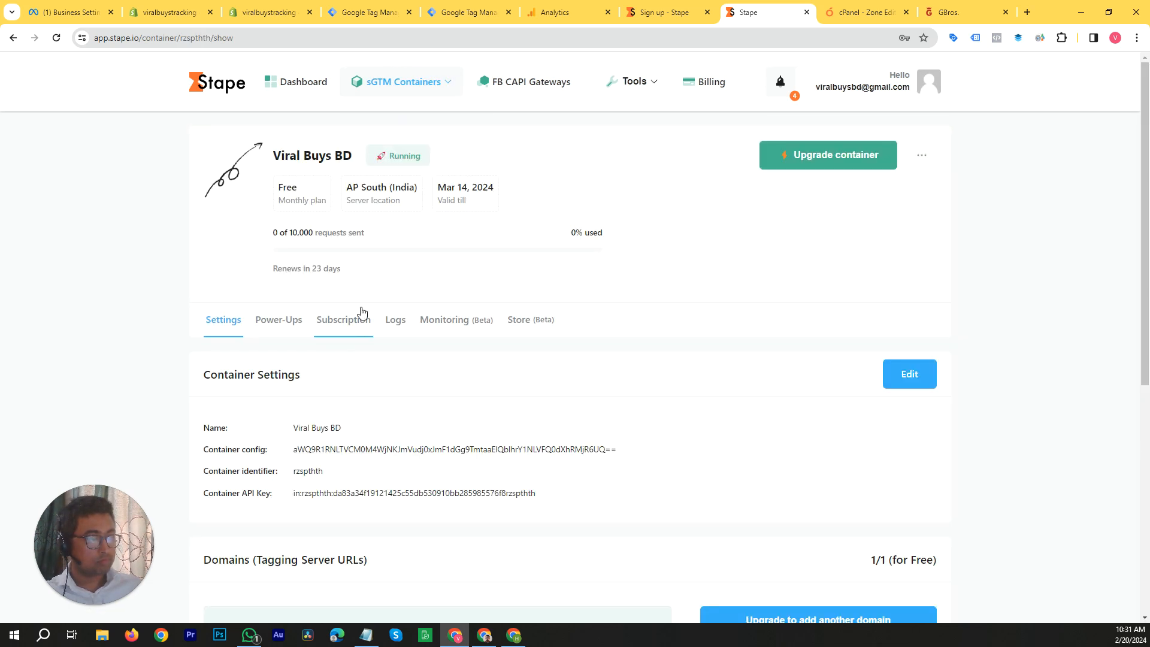
scroll(359, 311, "down", 7)
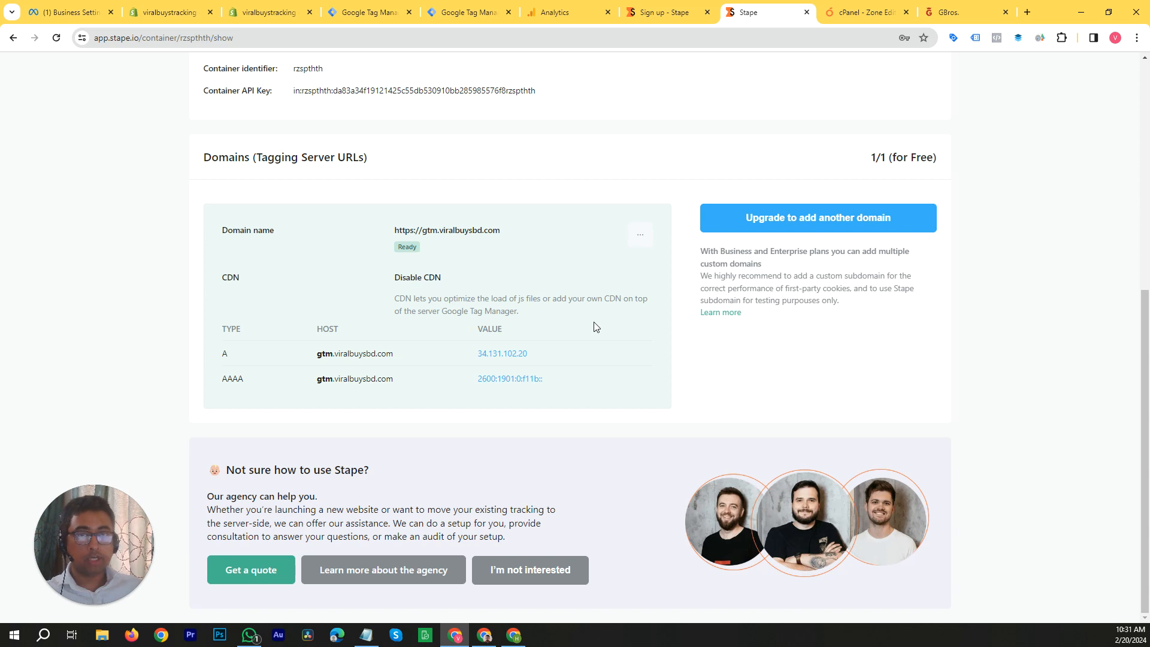
Step: Switch to the cPanel Zone Editor, clear the gtm name filter and show only the A records of viralbuysbd.com
left_click(862, 10)
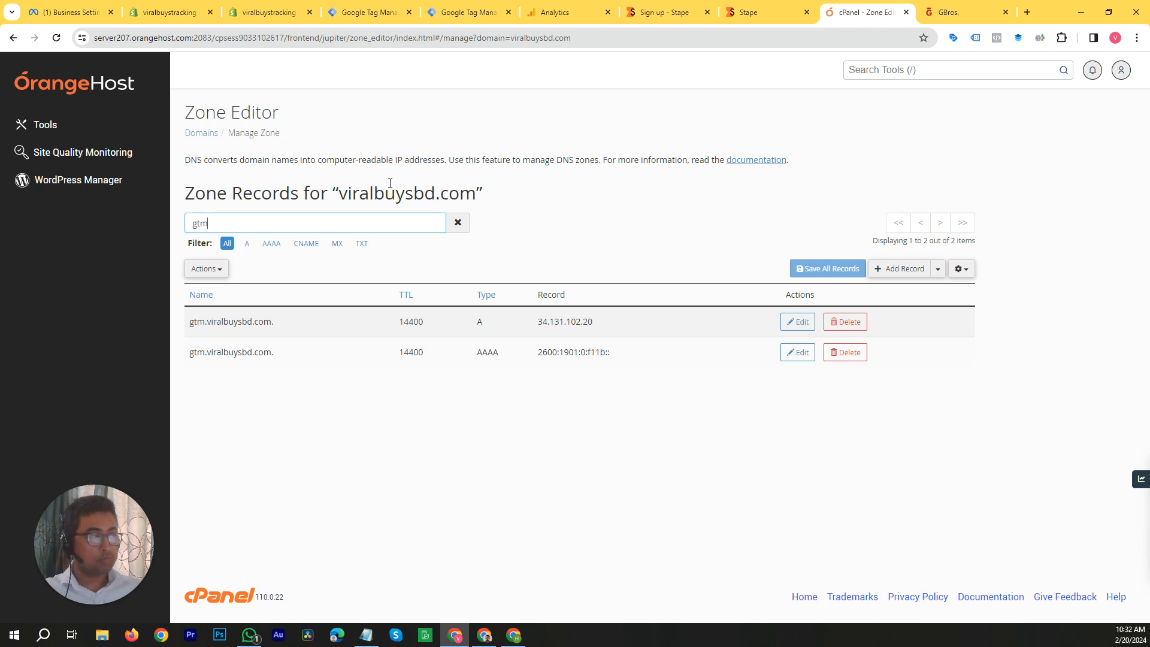
left_click(461, 221)
left_click(247, 243)
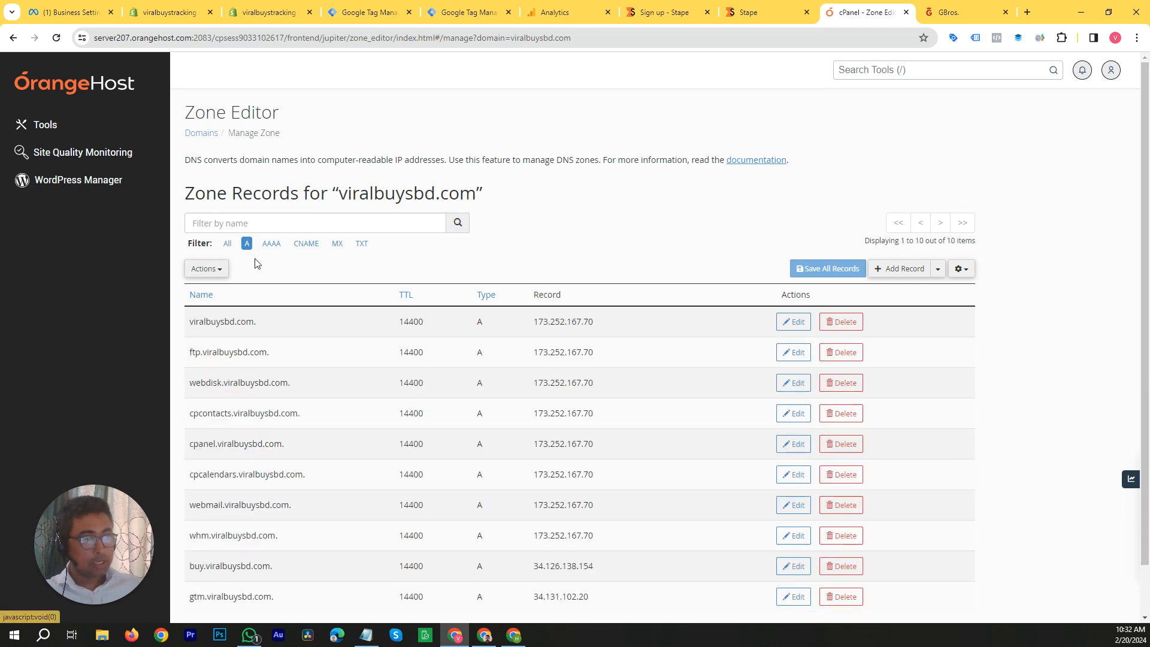
Step: Start a new A record in the cPanel zone and name it gtm.viralbuysbd.com using the host copied from Stape
left_click(764, 12)
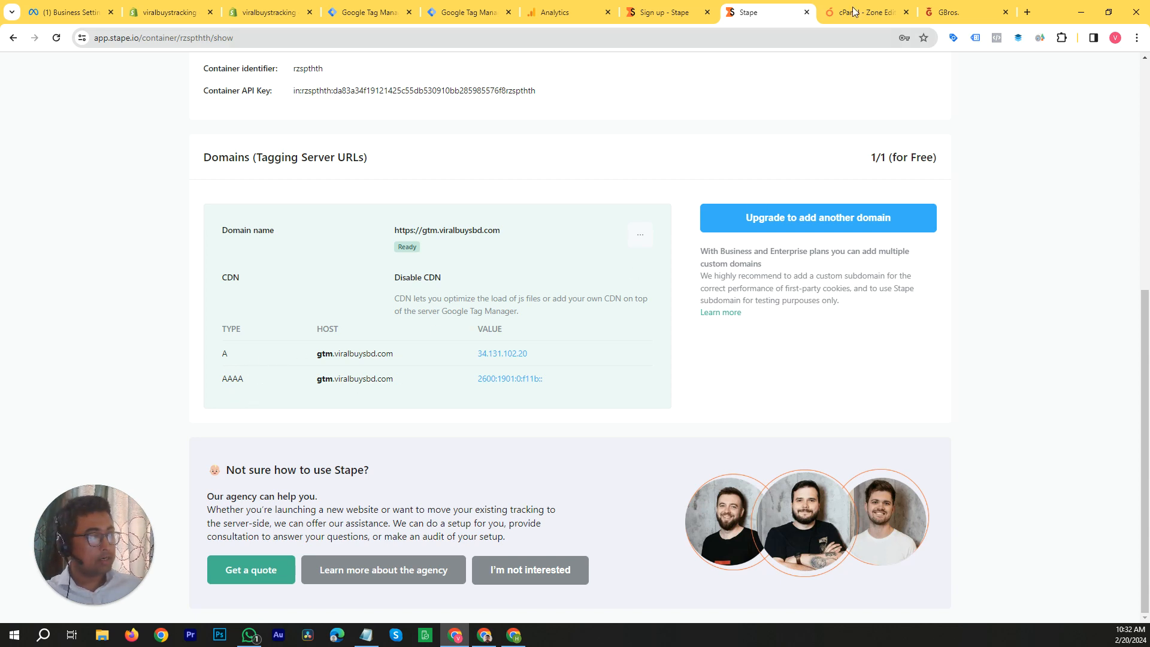
left_click(872, 5)
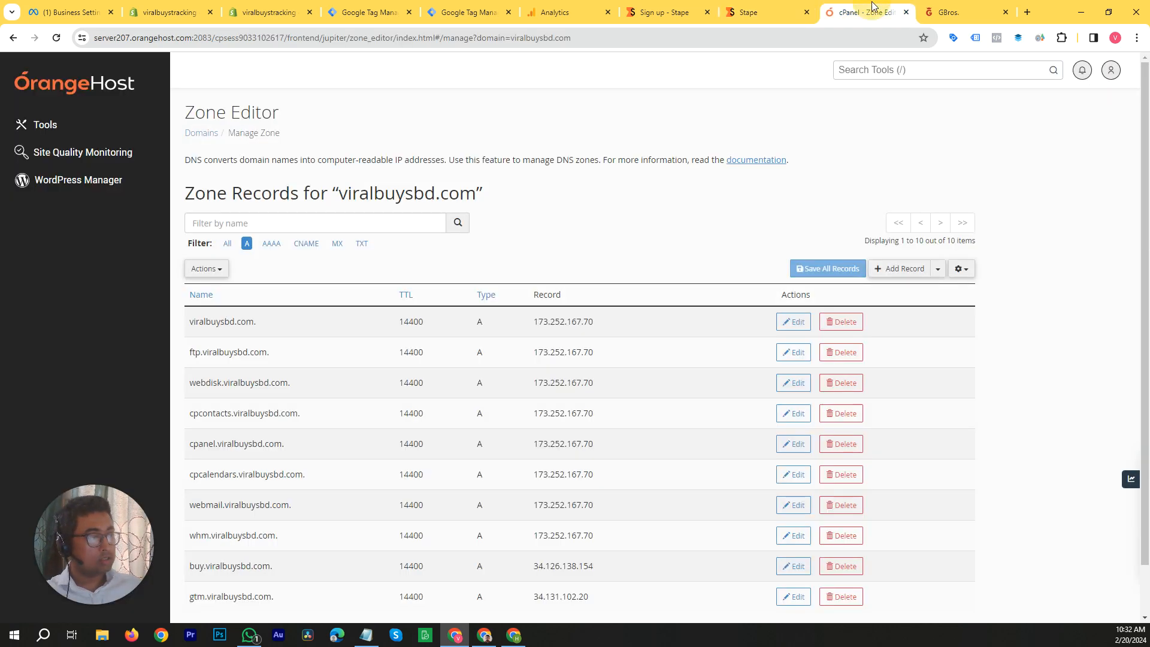
left_click(901, 272)
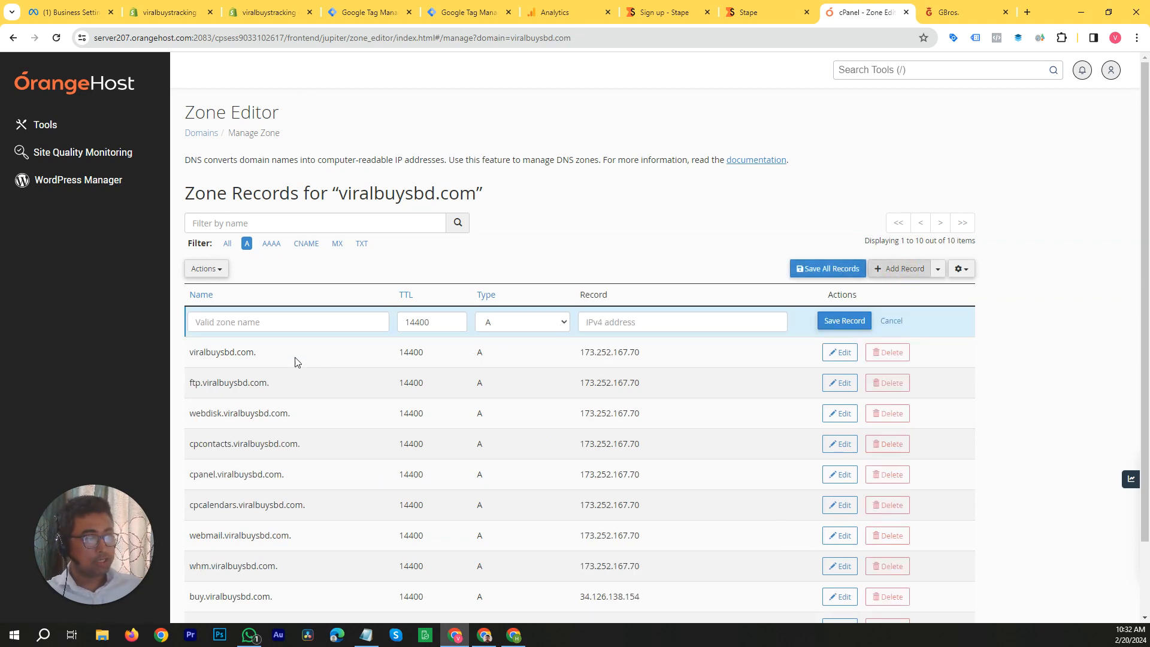
left_click(264, 323)
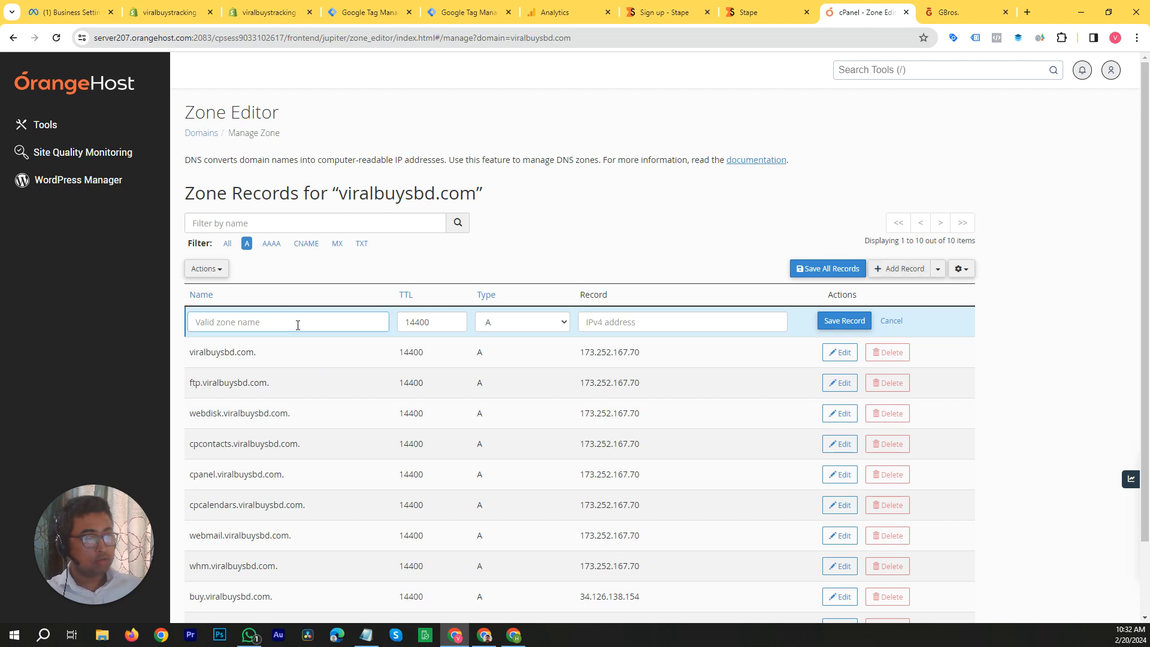
left_click(782, 7)
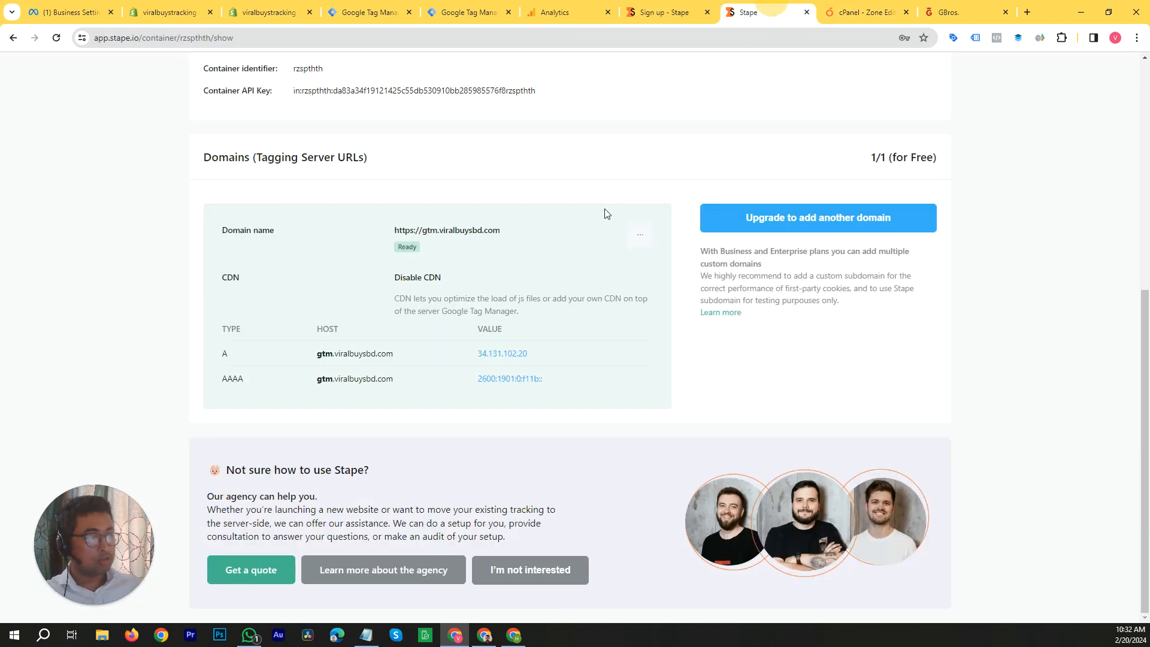
left_click(400, 354)
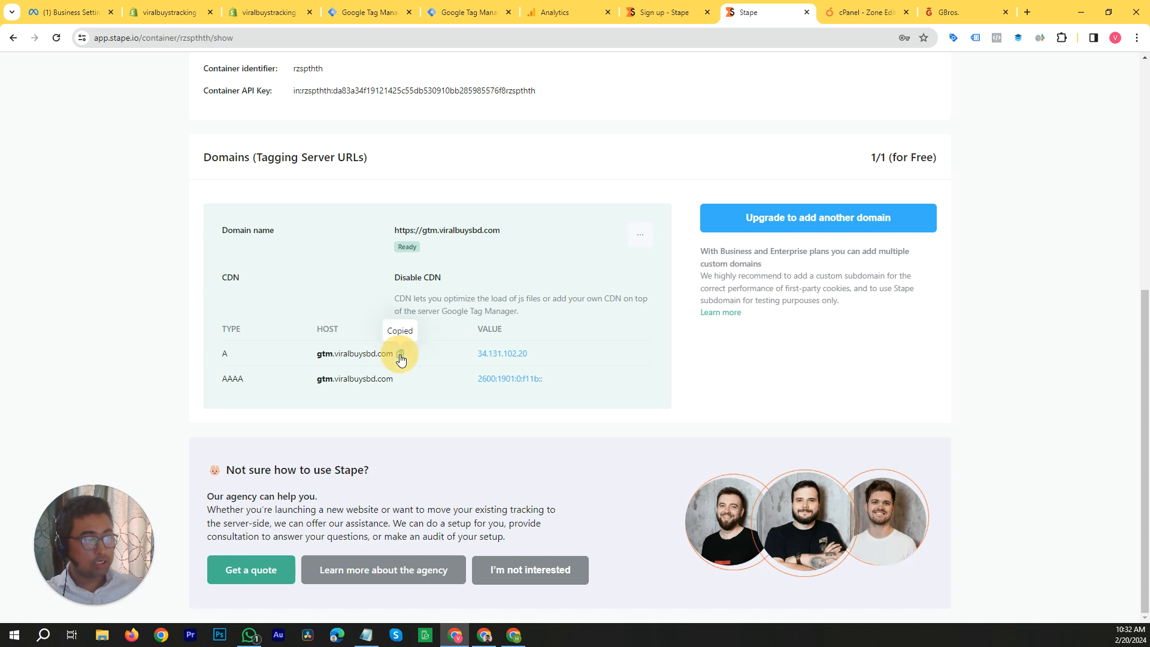
left_click(663, 12)
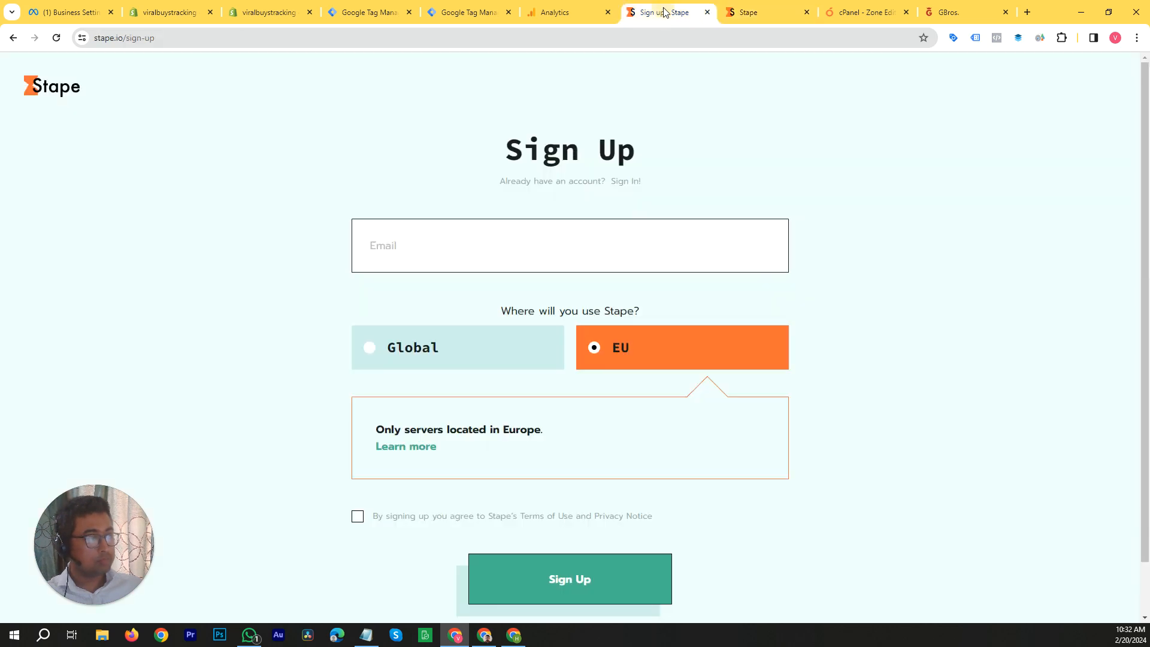
left_click(782, 8)
left_click(857, 5)
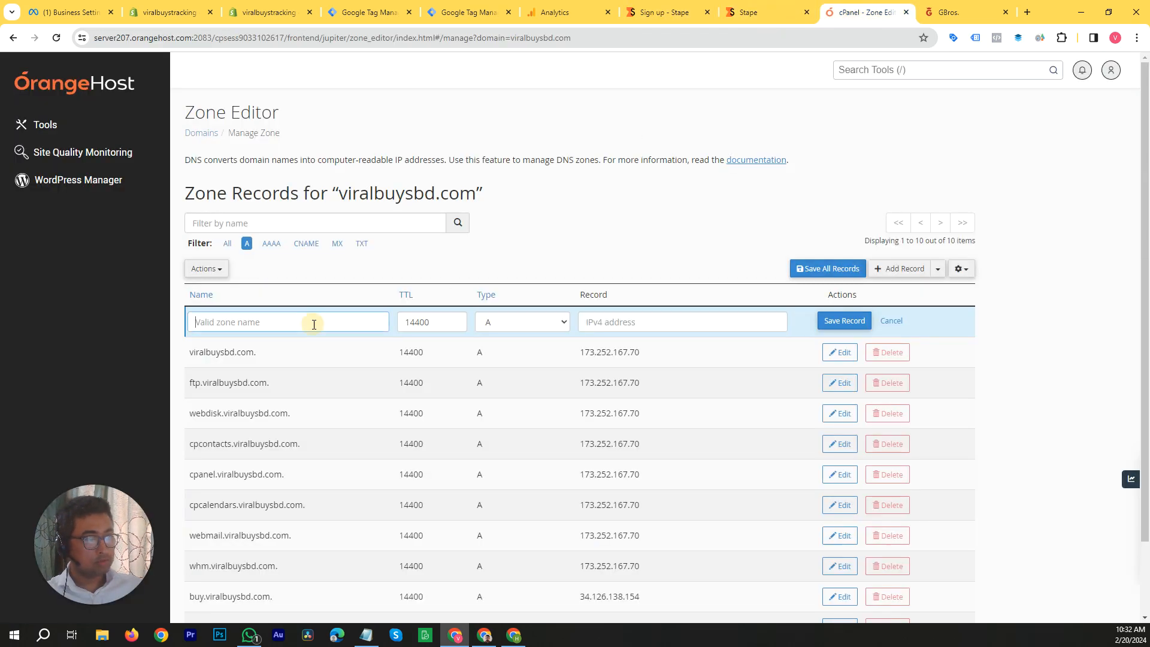
key("ctrl+v")
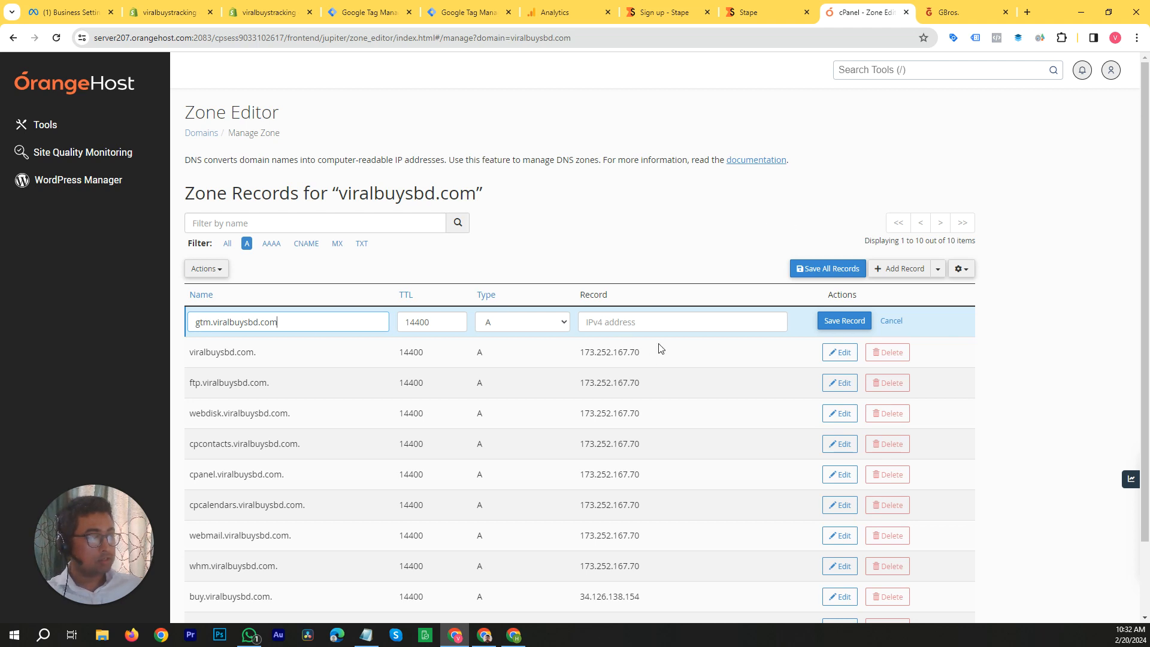
Step: Fill the new A record's address with 34.131.102.20 copied from Stape, and discard the draft record
left_click(767, 7)
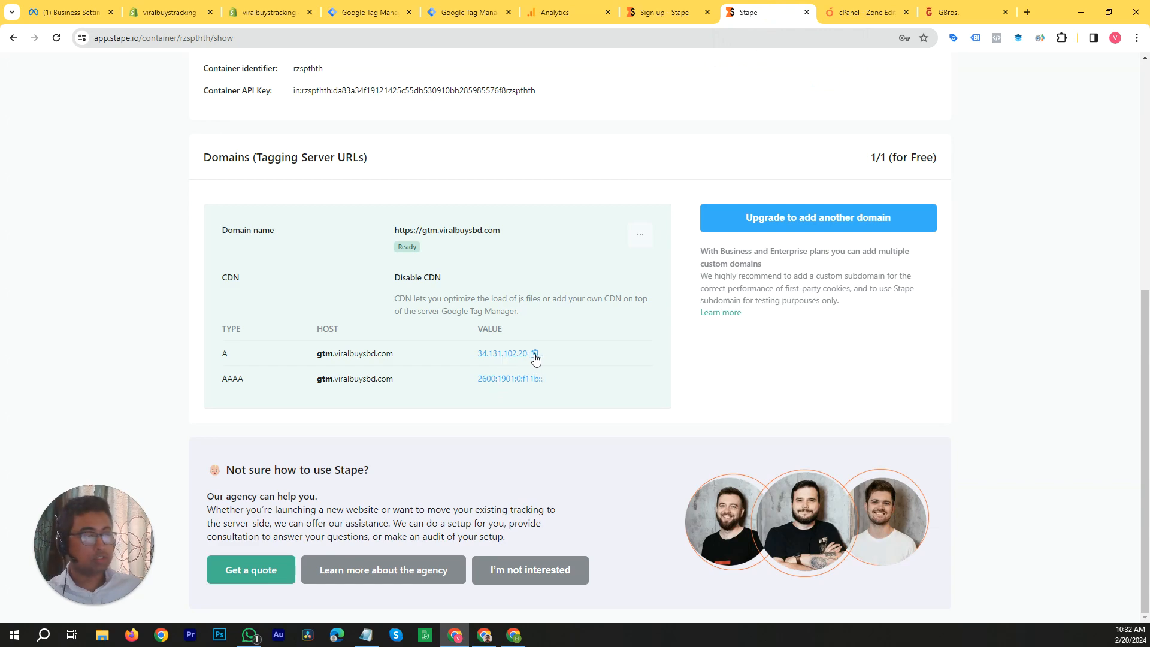
left_click(535, 355)
left_click(870, 11)
left_click(679, 326)
key("ctrl+v")
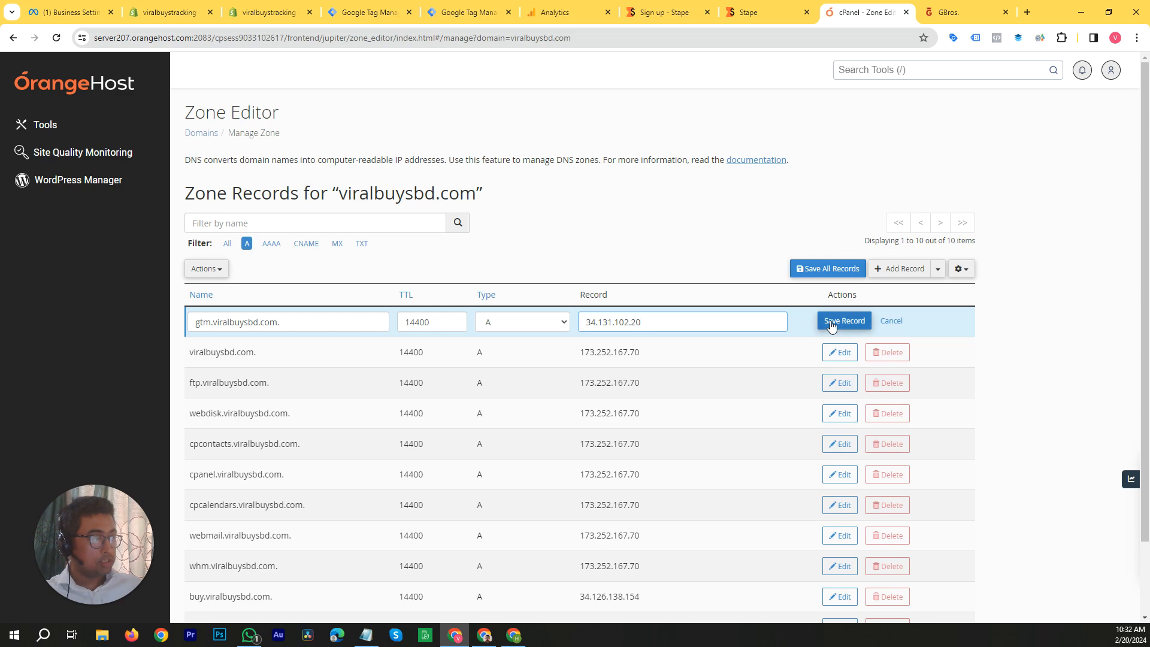
left_click(895, 327)
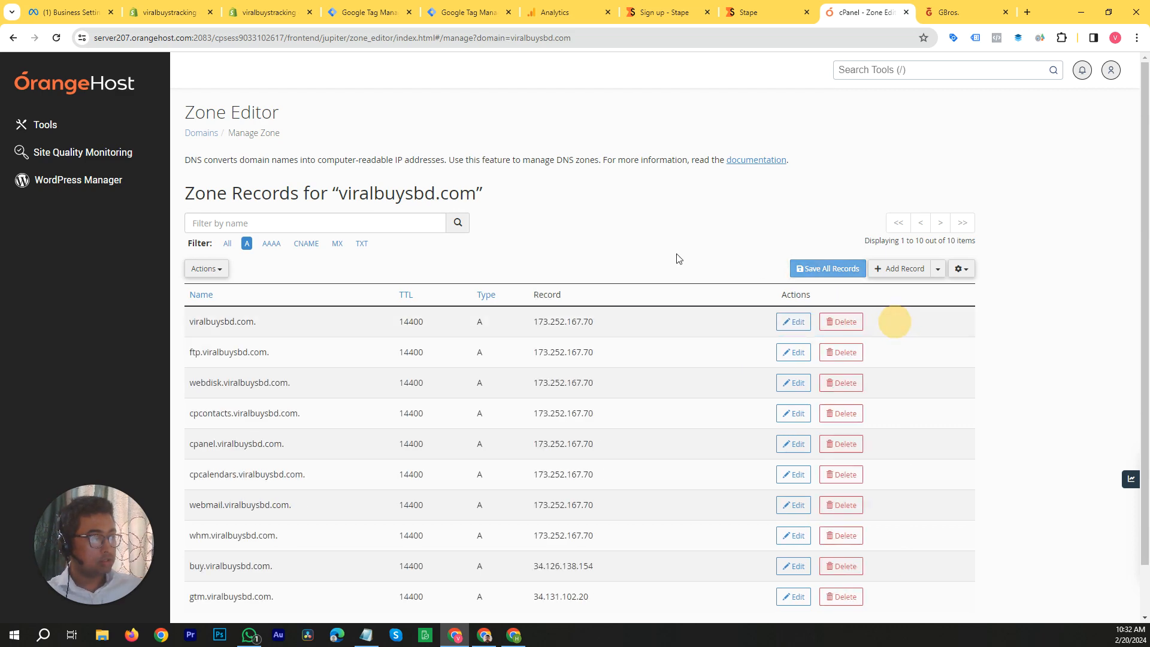
Step: Check Stape's DNS records against the zone's AAAA records in cPanel, and list all record types again
left_click(955, 3)
left_click(772, 12)
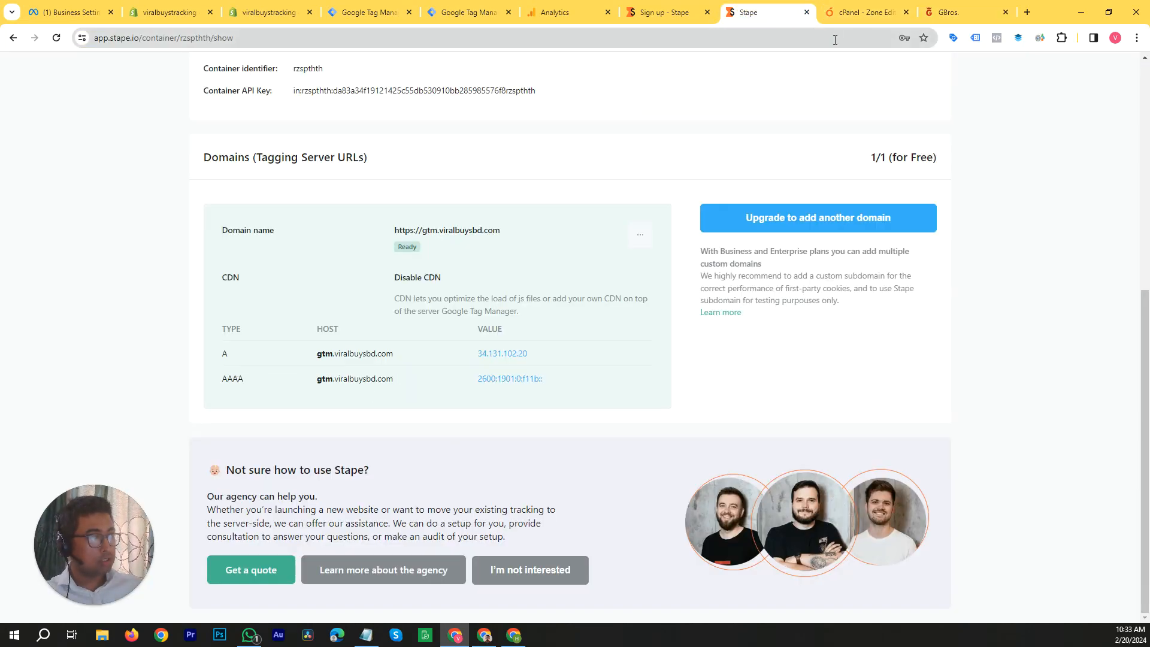
left_click(846, 11)
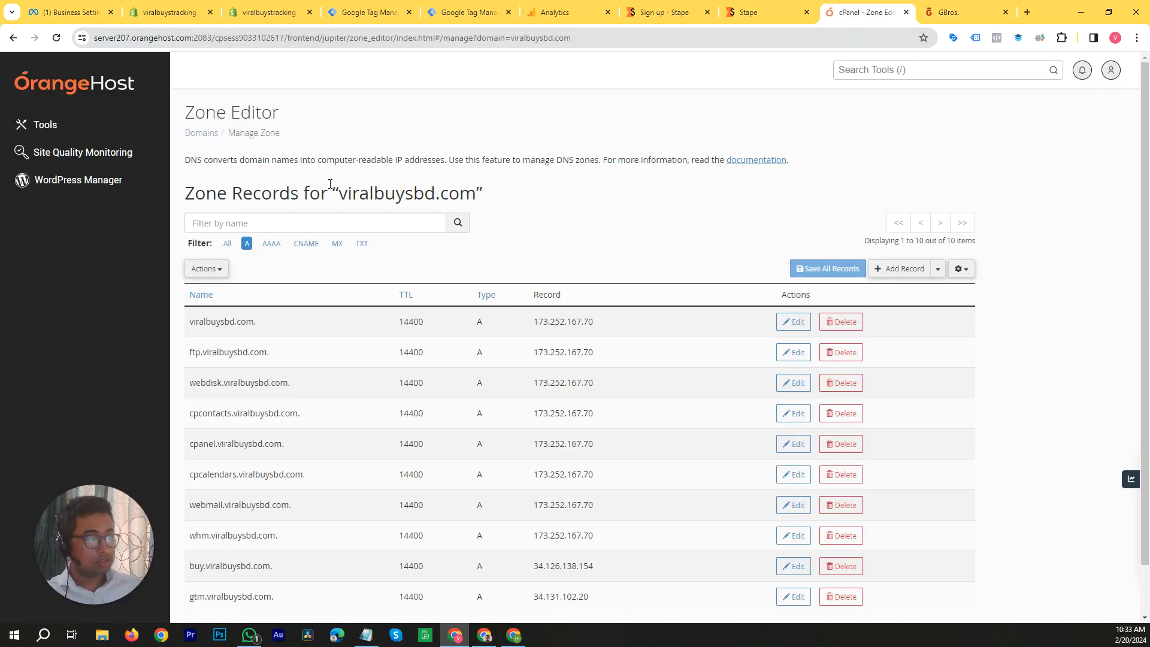
left_click(271, 244)
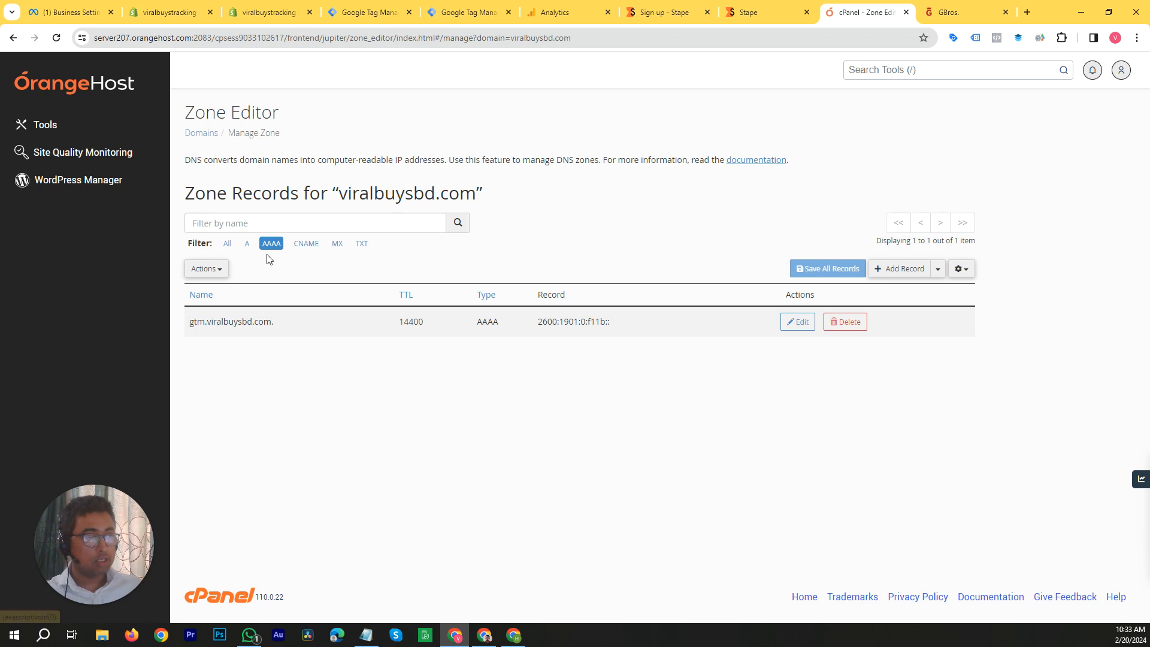
left_click(222, 248)
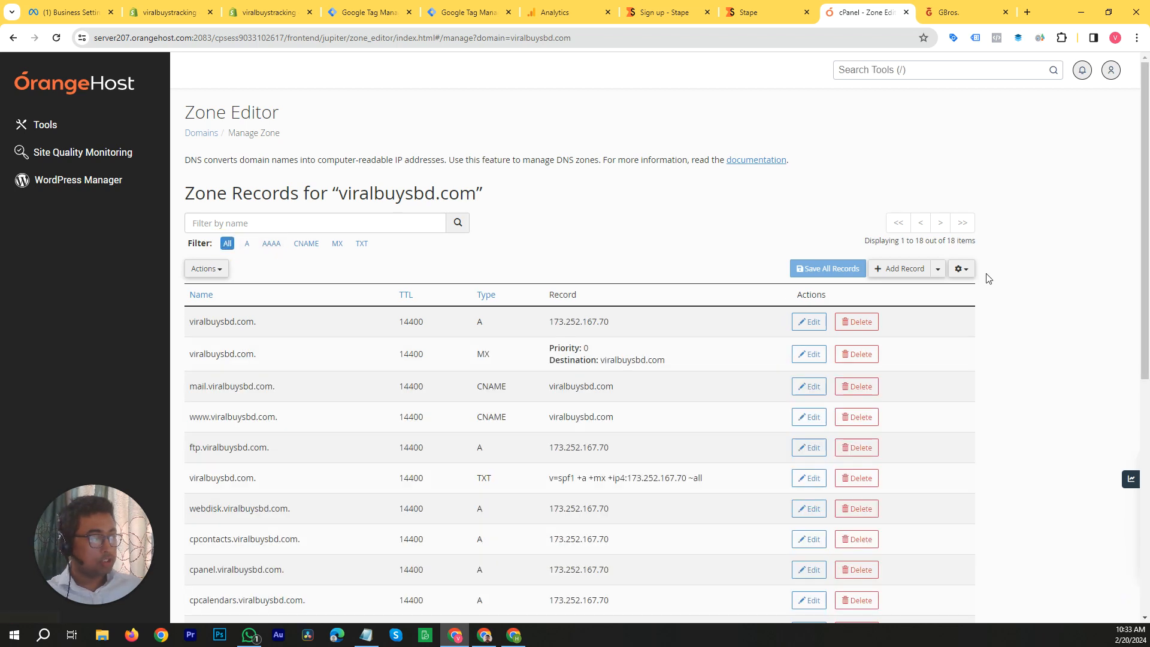
left_click(900, 268)
left_click(564, 323)
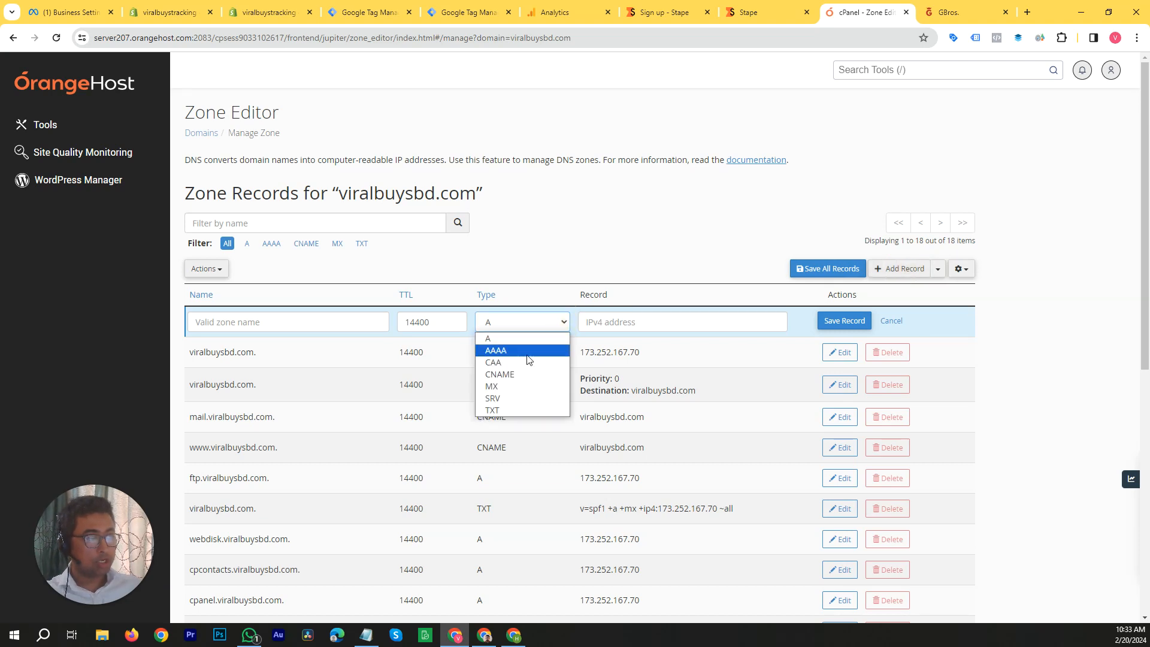
left_click(574, 244)
left_click(313, 324)
left_click(777, 7)
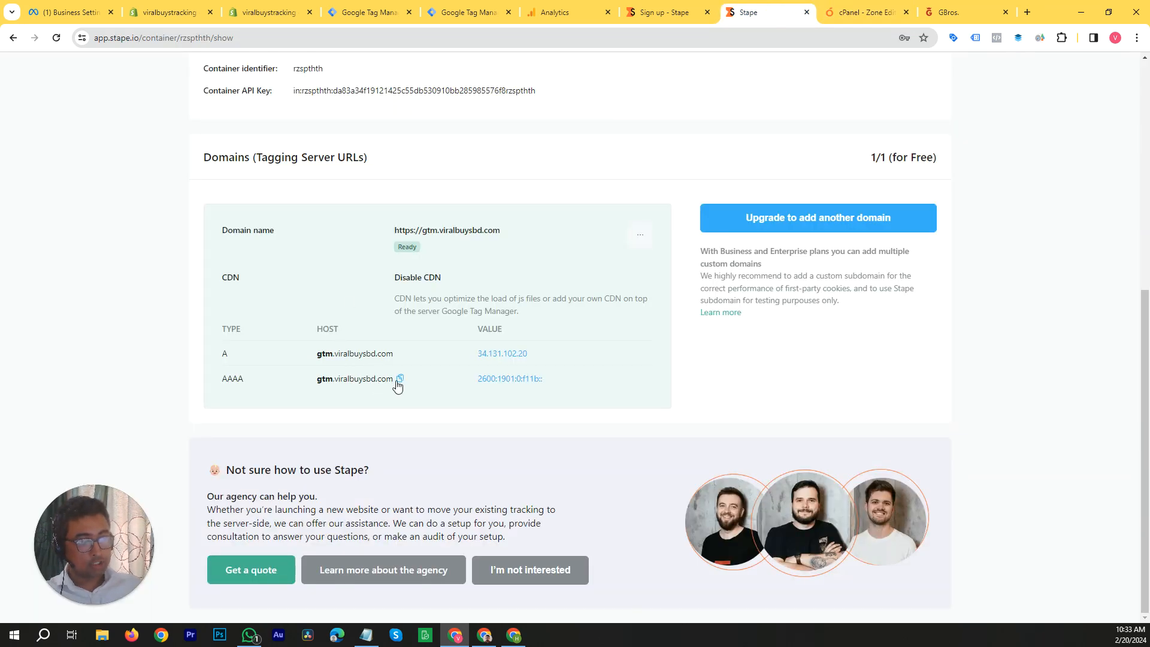
left_click(851, 8)
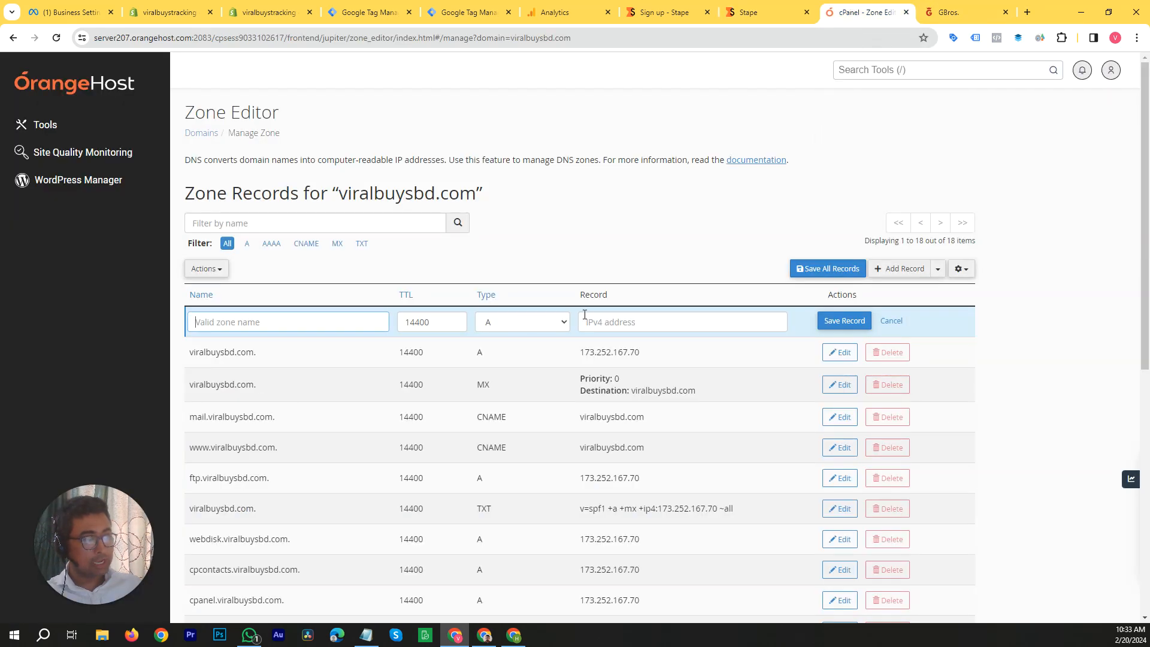
left_click(748, 10)
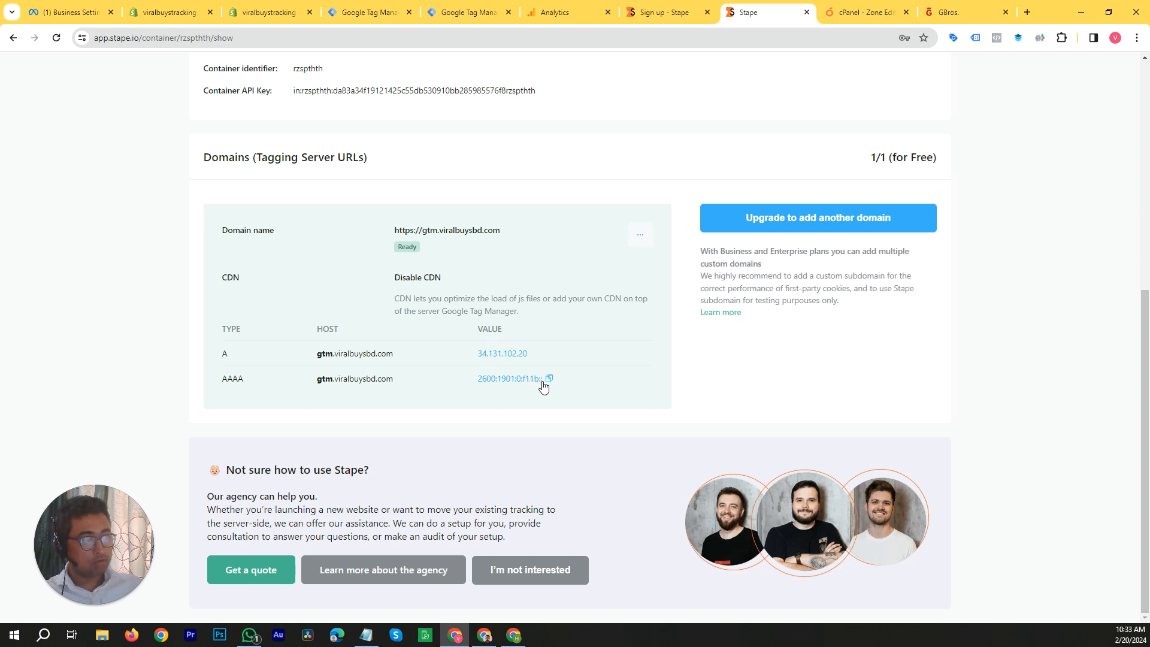
left_click(851, 12)
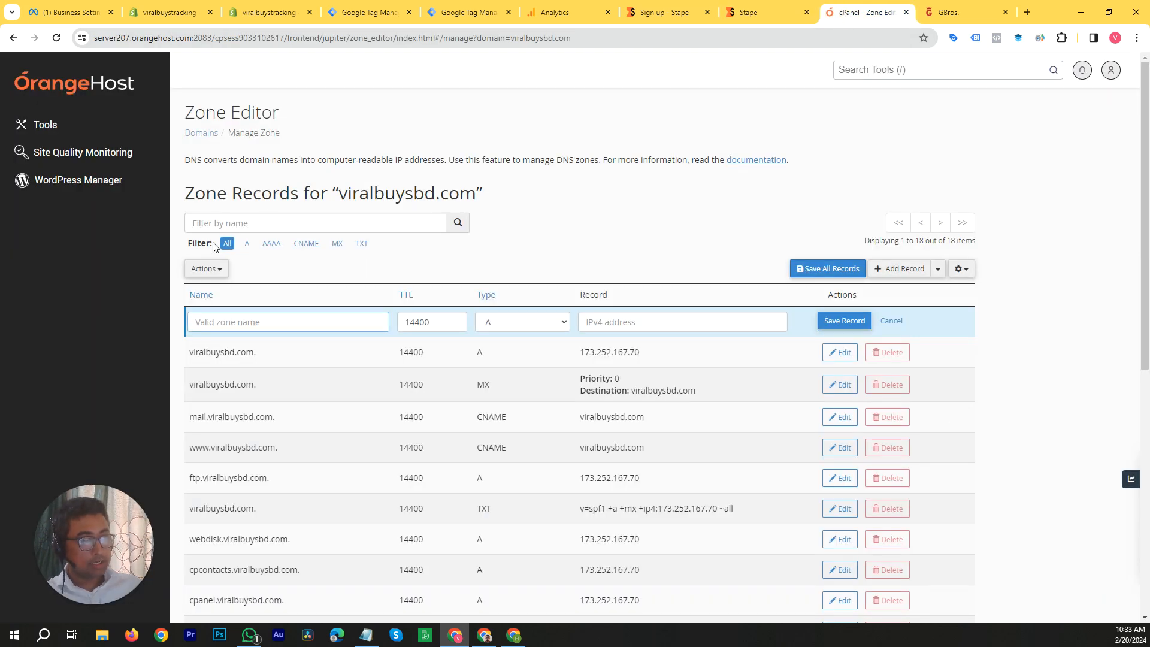
left_click(895, 321)
Step: Filter the zone records by the name gtm and return to the container's DNS records in Stape
left_click(334, 223)
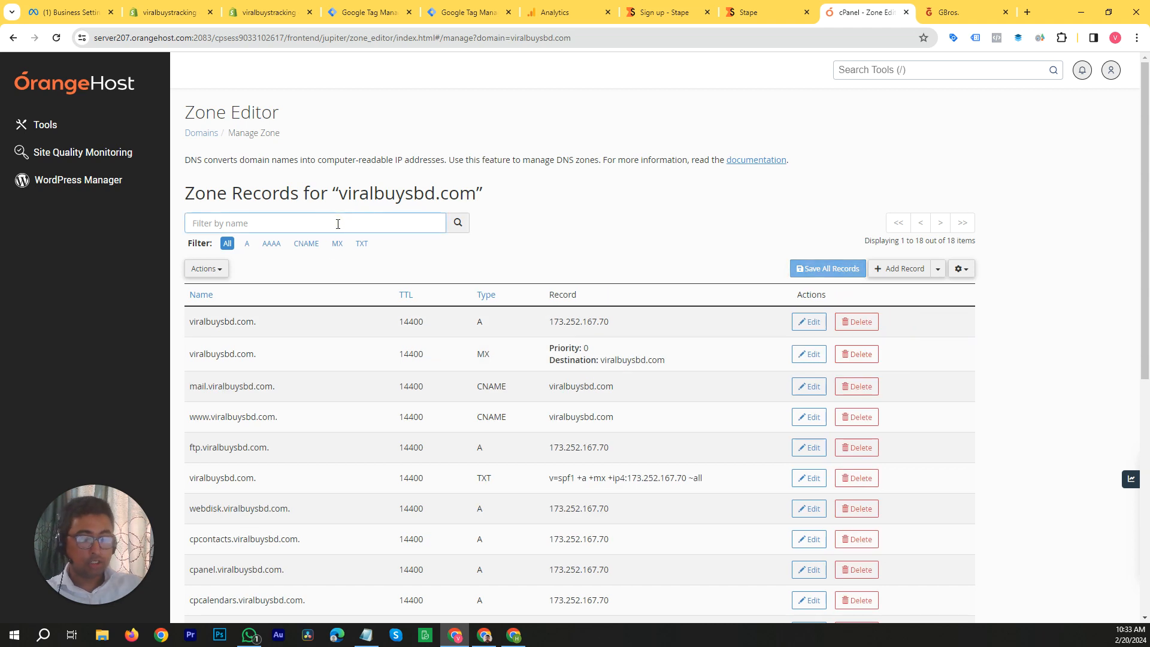
type("gtm")
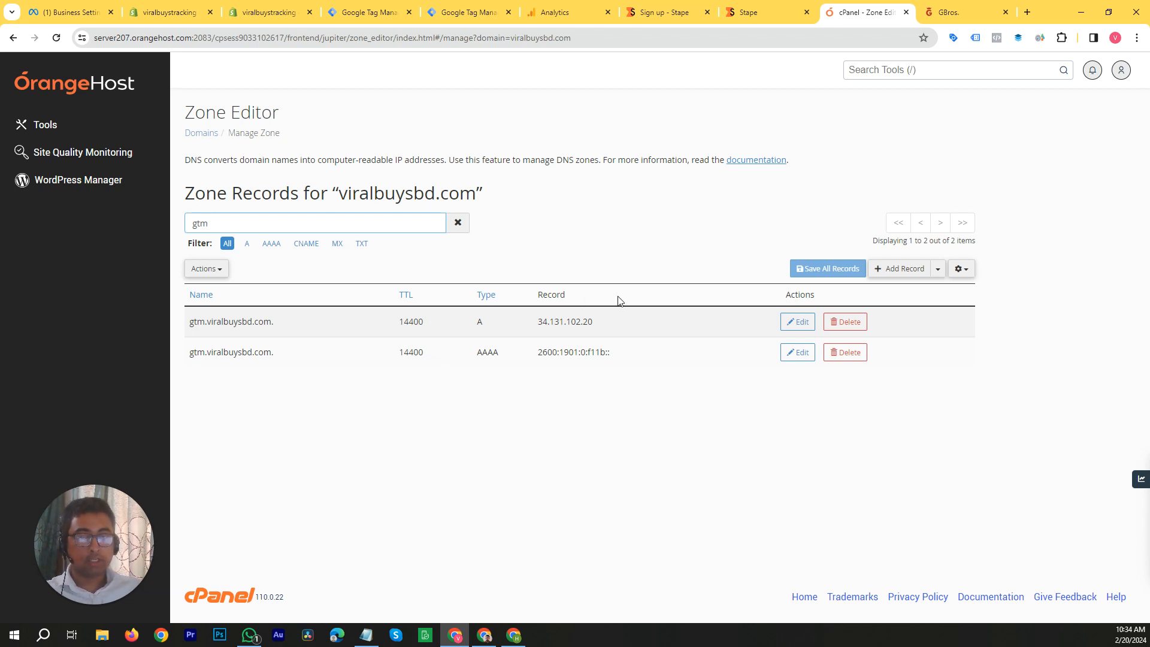
left_click(772, 5)
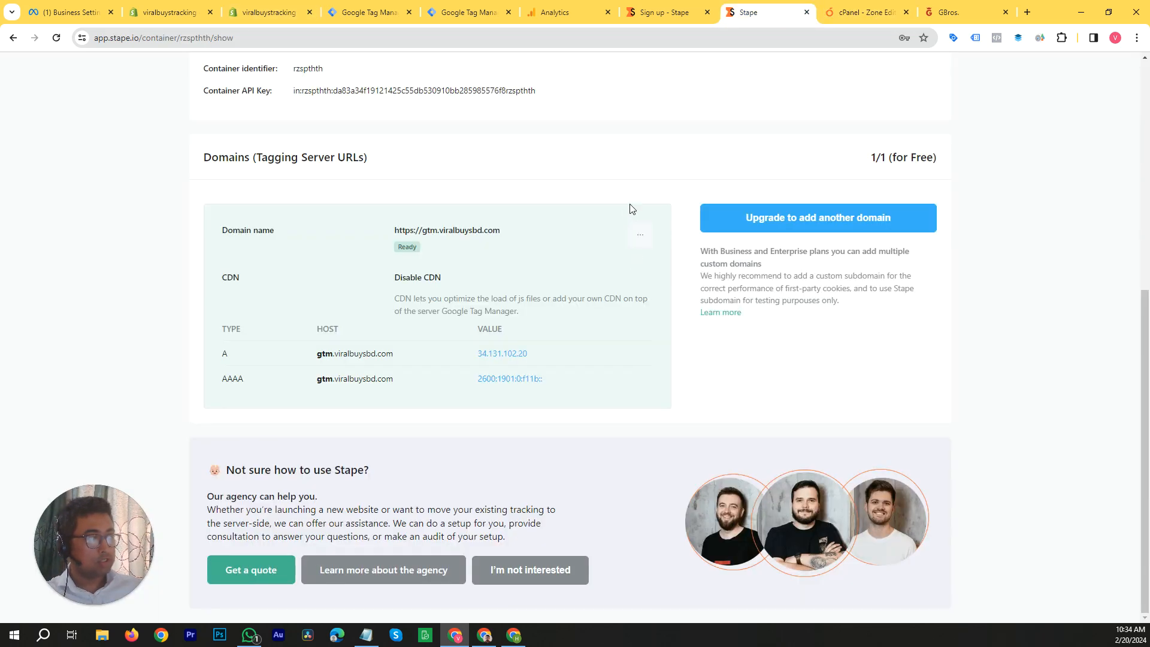
Step: Switch to the Notepad access list and review its Shopify, GTM, Google Analytics, Meta Business Manager and Stape.io entries
left_click(366, 635)
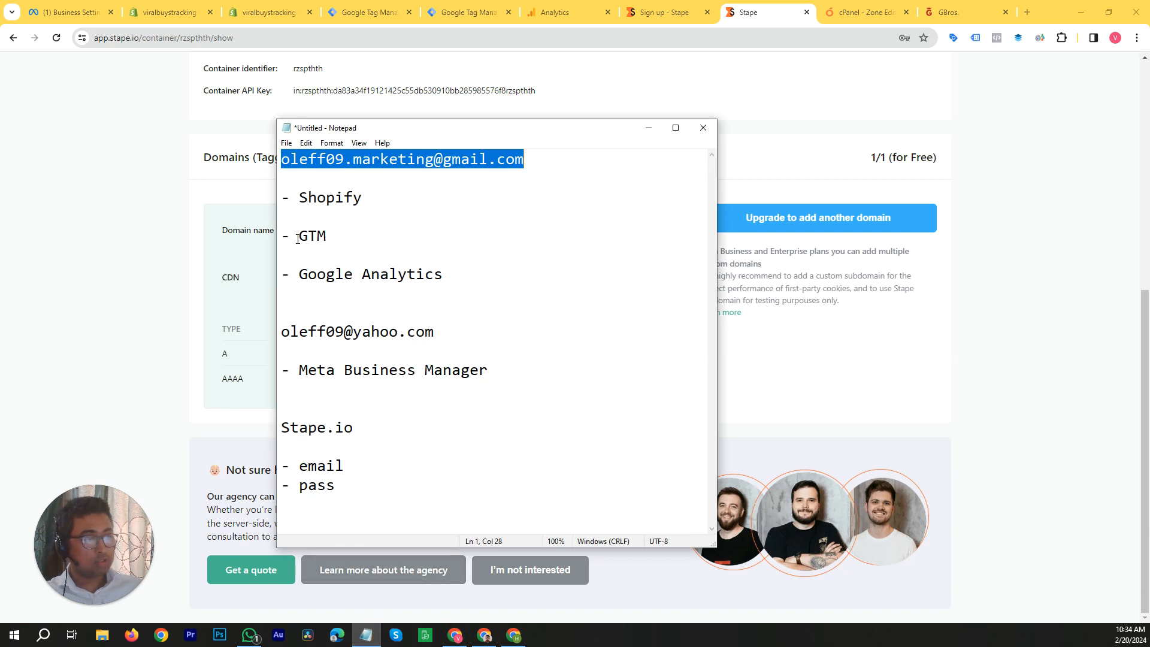
left_click(372, 382)
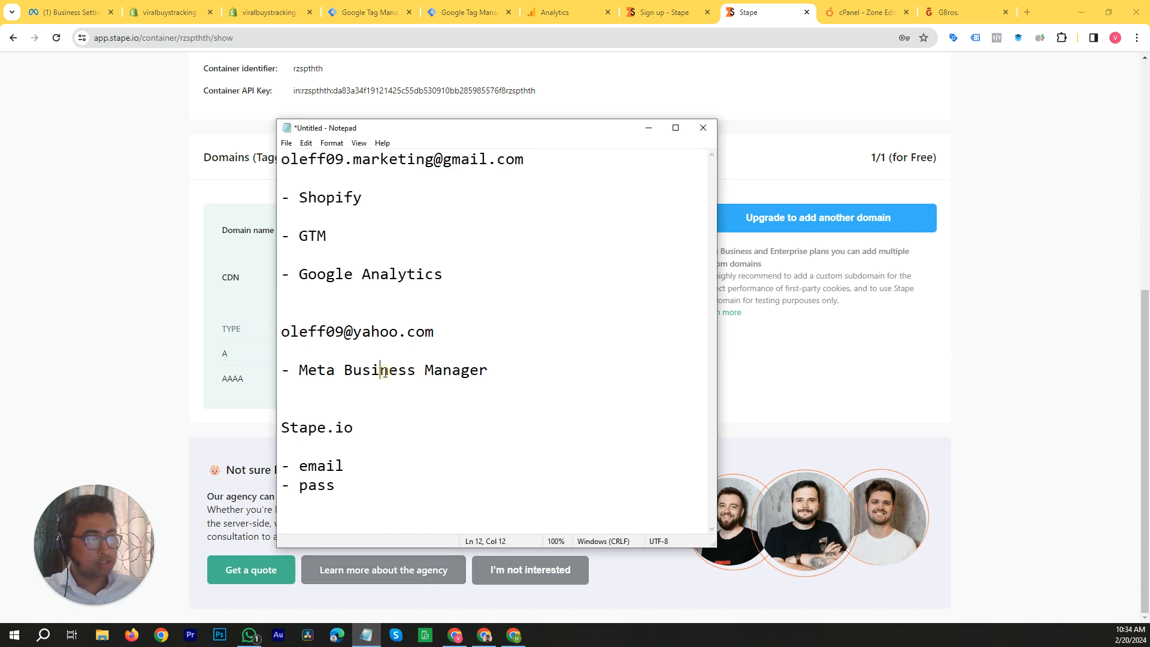
left_click(331, 154)
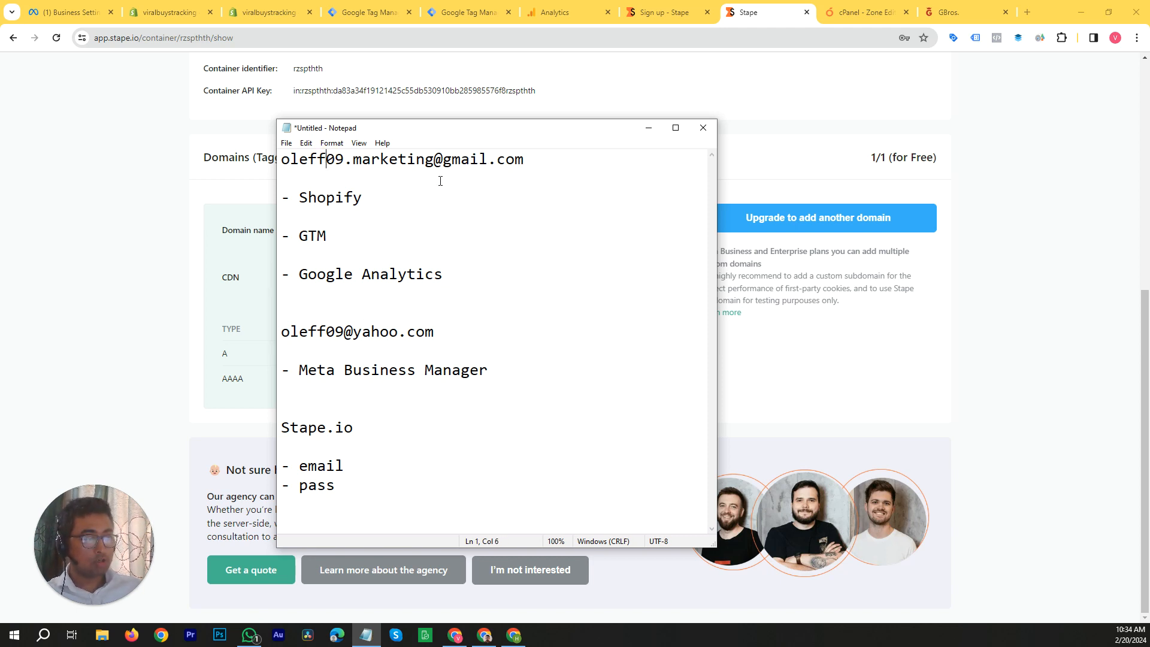
left_click(330, 197)
left_click(311, 238)
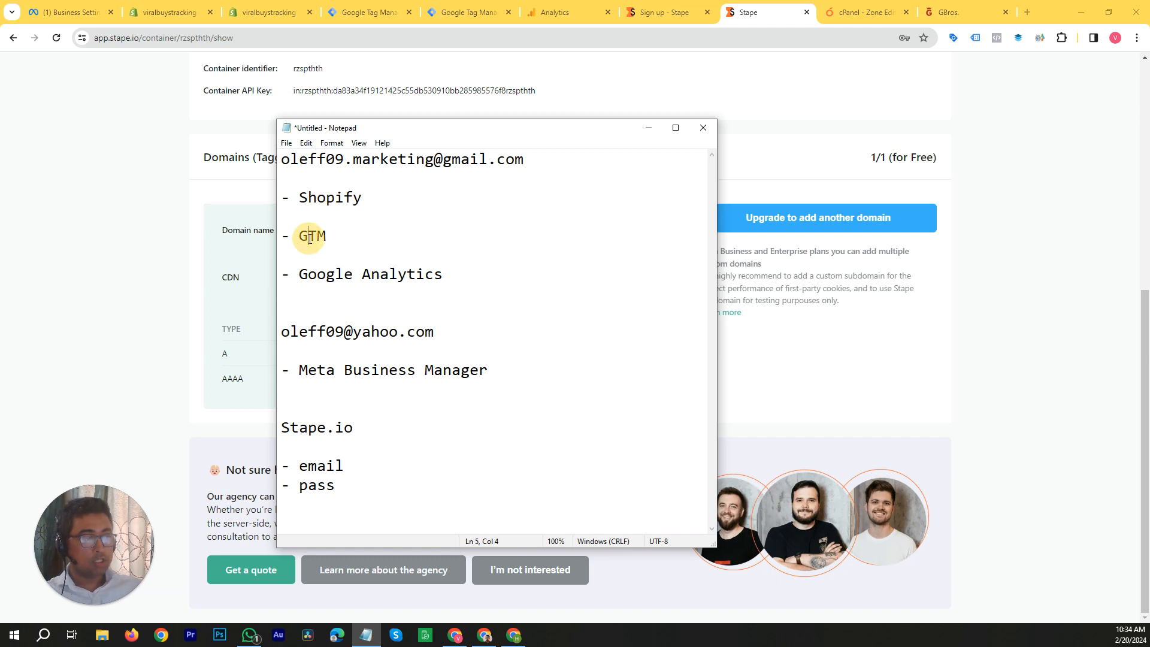
left_click(371, 272)
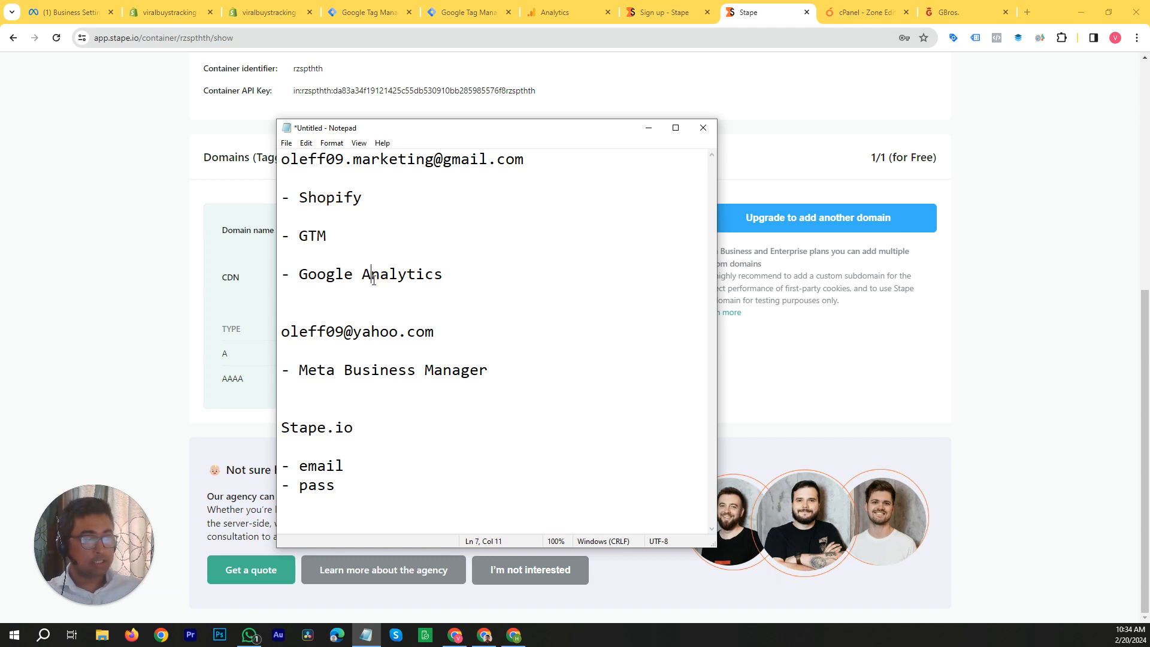
left_click(315, 429)
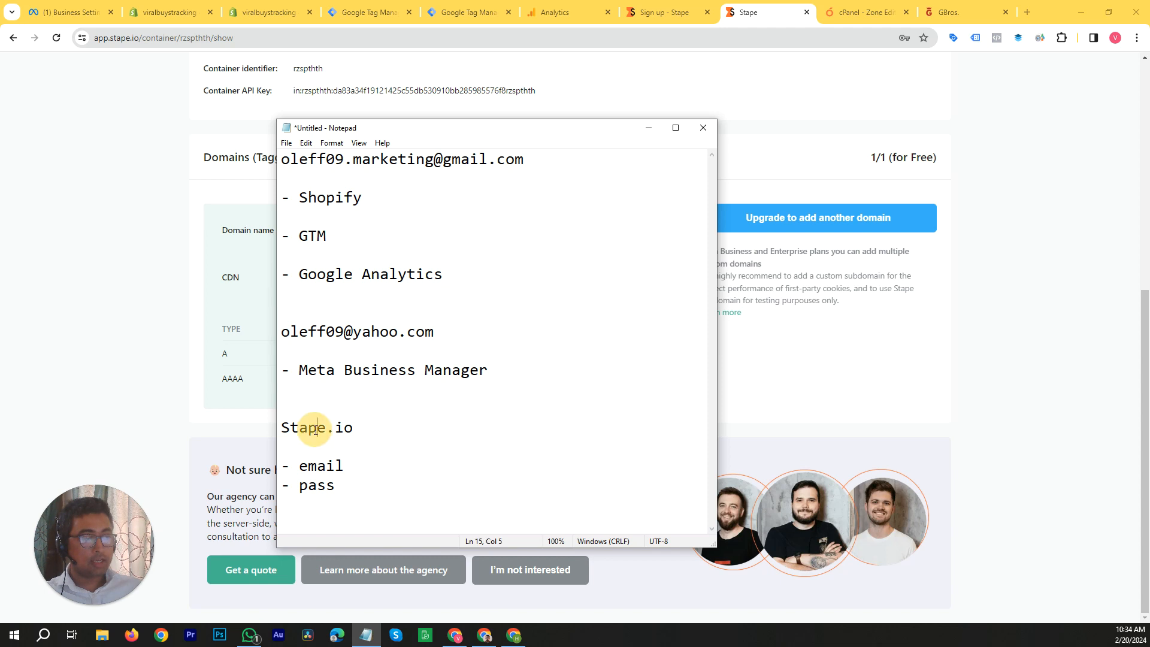
left_click(317, 485)
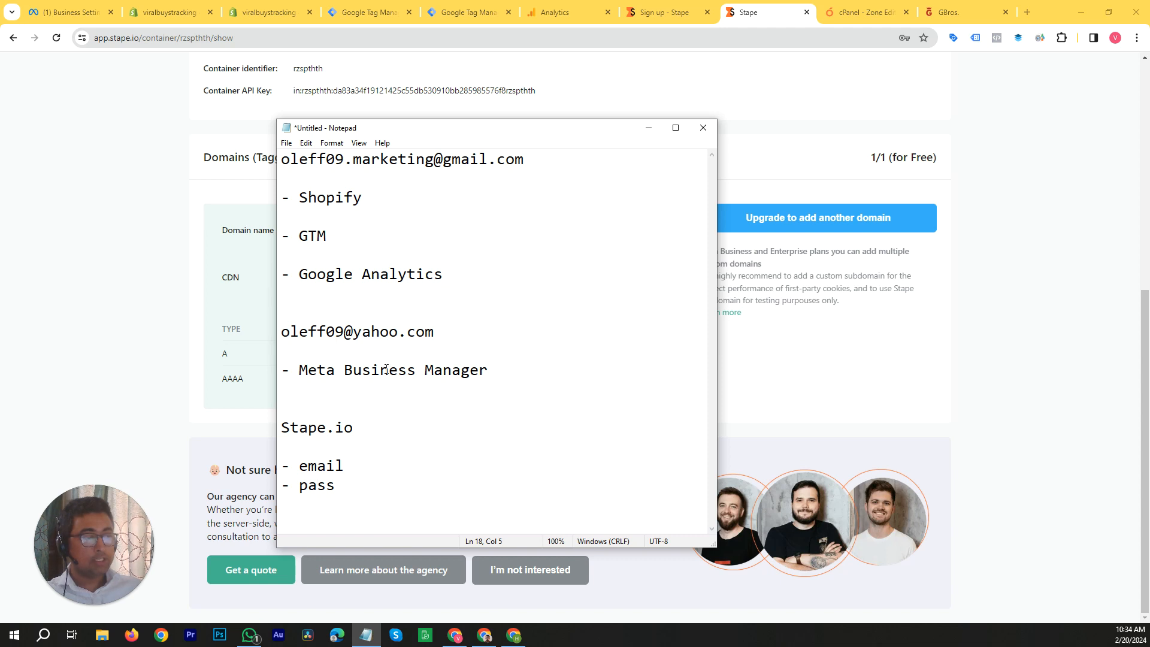
Step: Check the person's assigned assets in Meta Business settings, and add "- - Page" and "- - Ad Account" under Meta Business Manager in Notepad
left_click(69, 12)
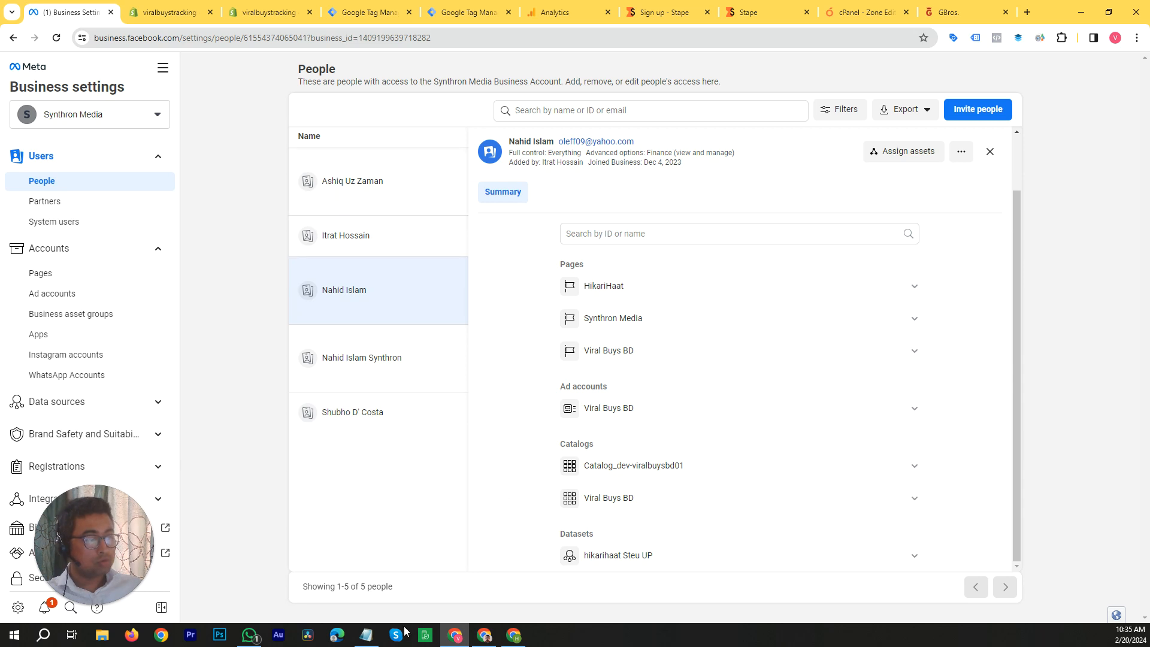
left_click(366, 634)
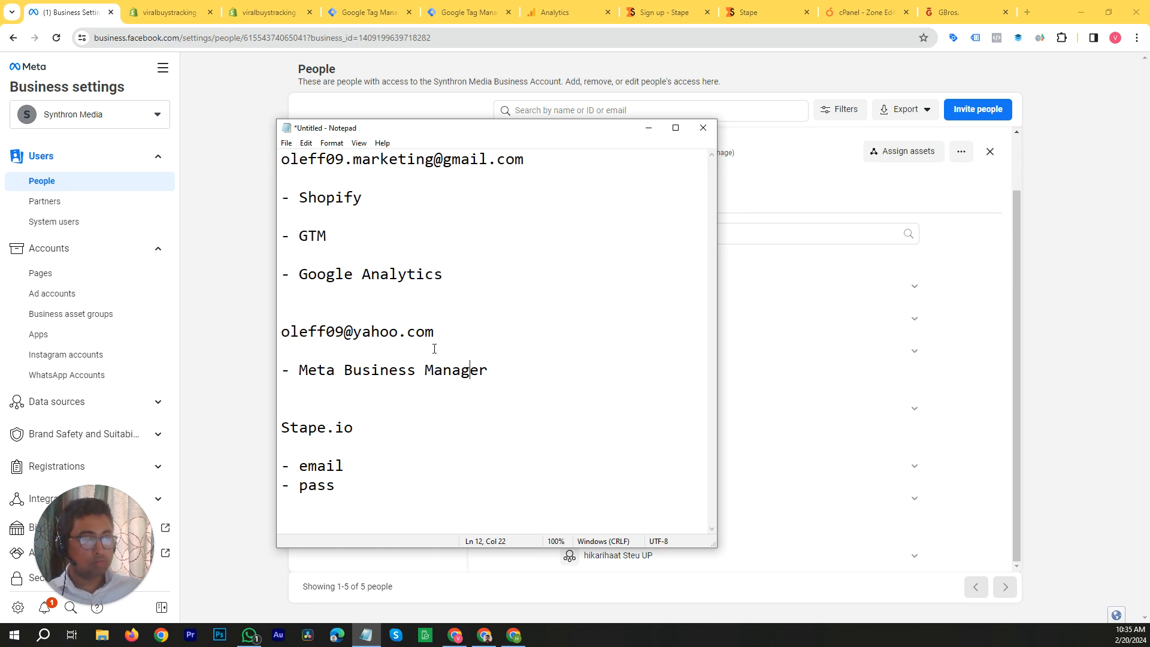
left_click(506, 372)
key("Return")
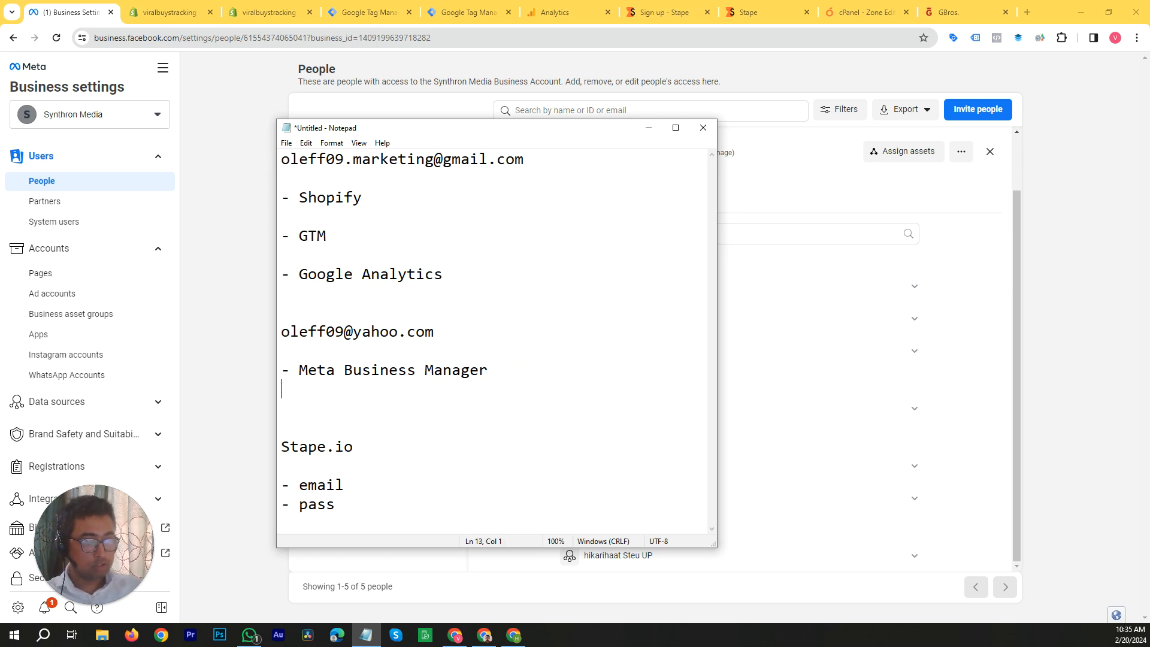
type("- -")
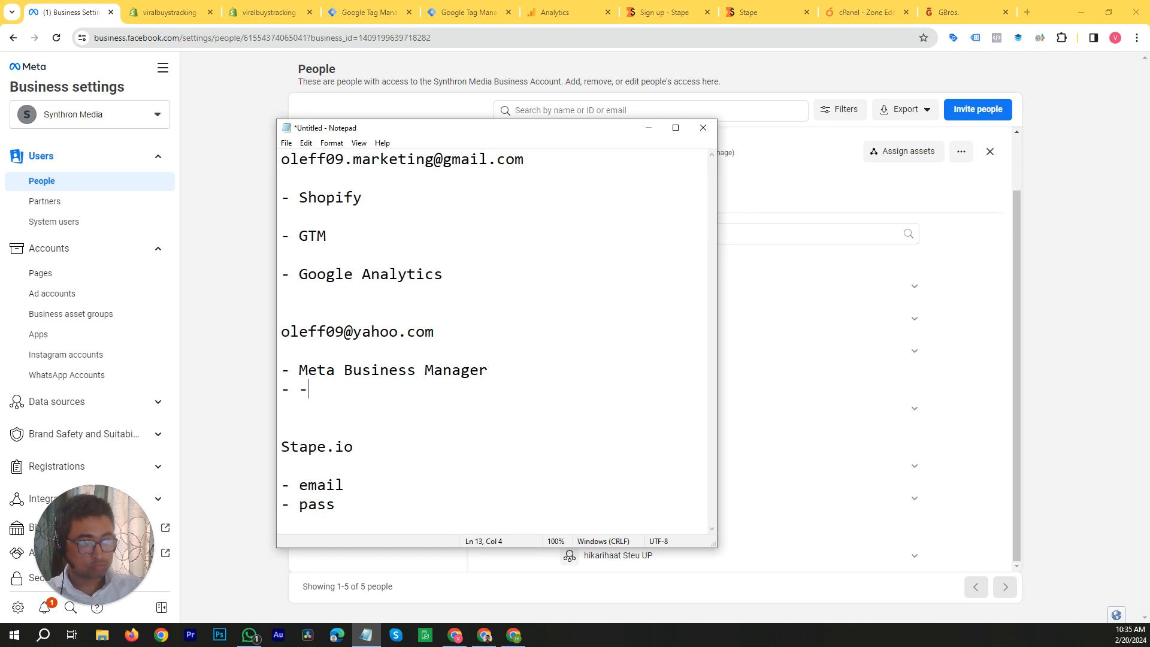
type(" Page")
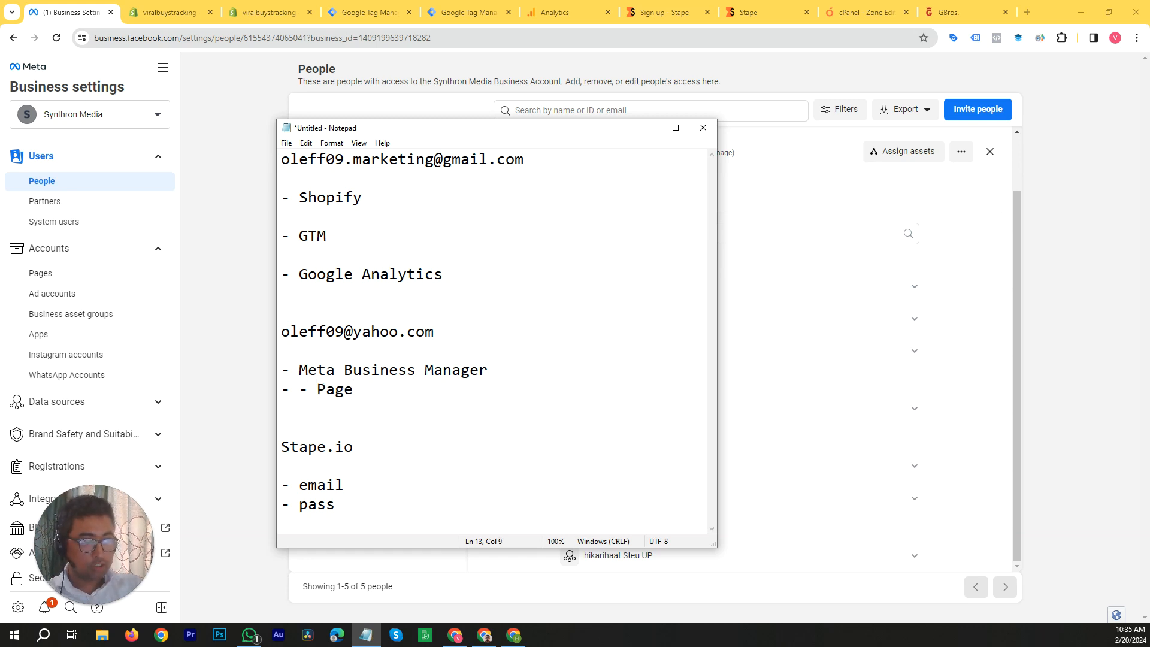
key("Return")
type("- - ")
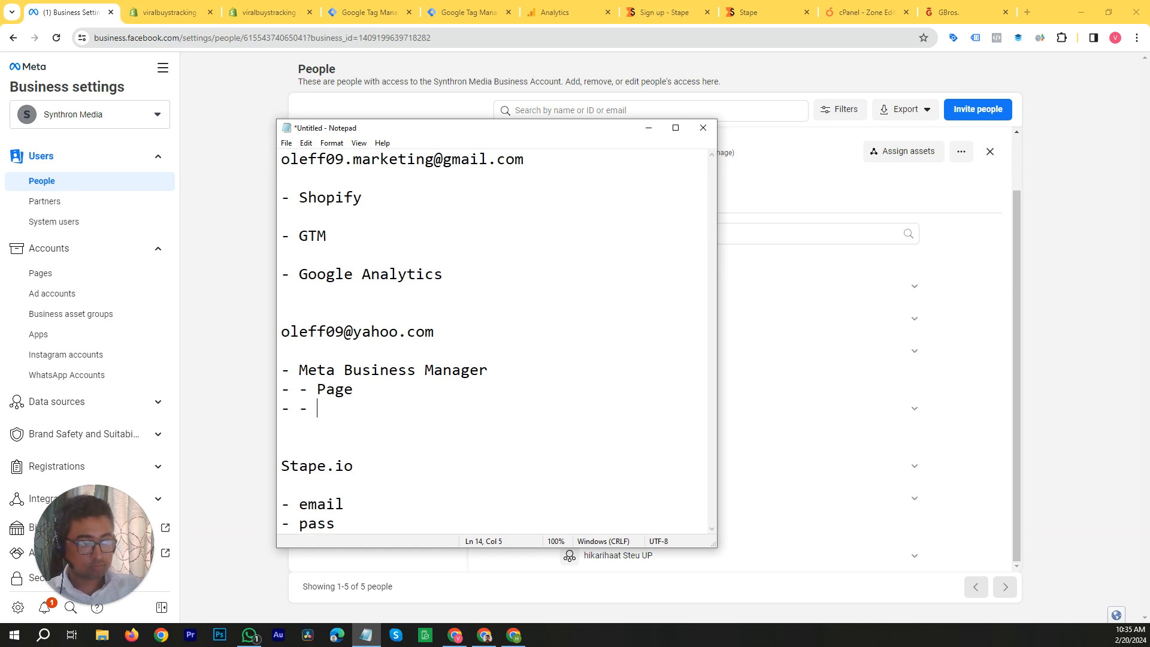
type("Ad Account")
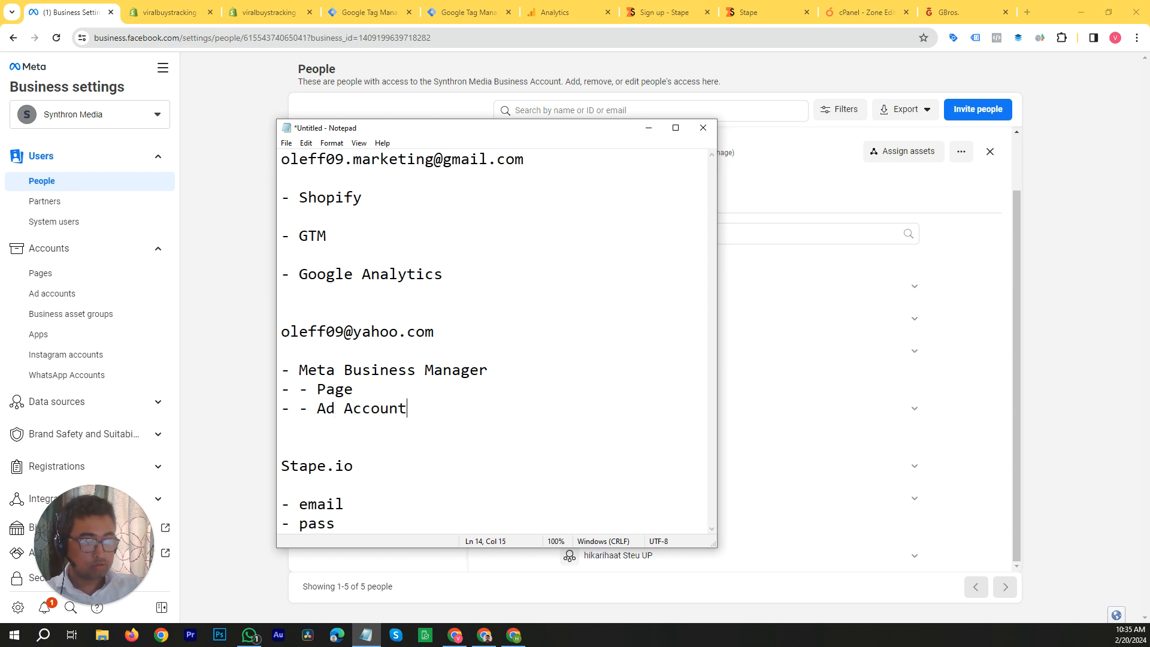
Step: Add "- - Catalog" and "- - Dataset" below the Ad Account line, and return to Meta Business settings
key("Return")
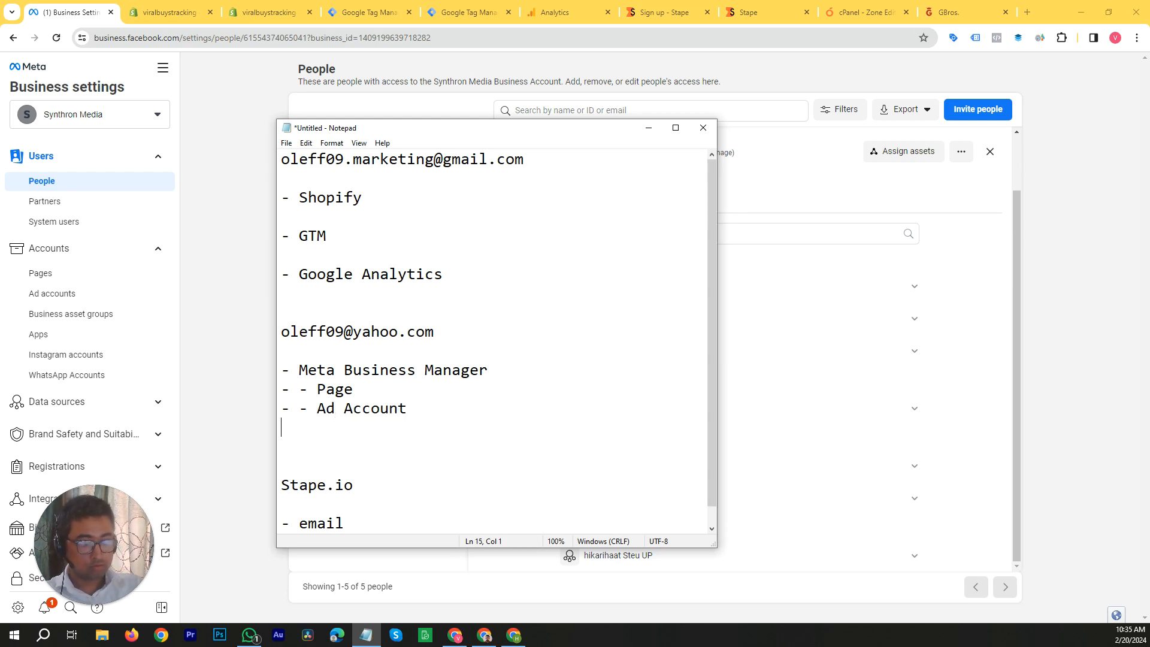
type("- -")
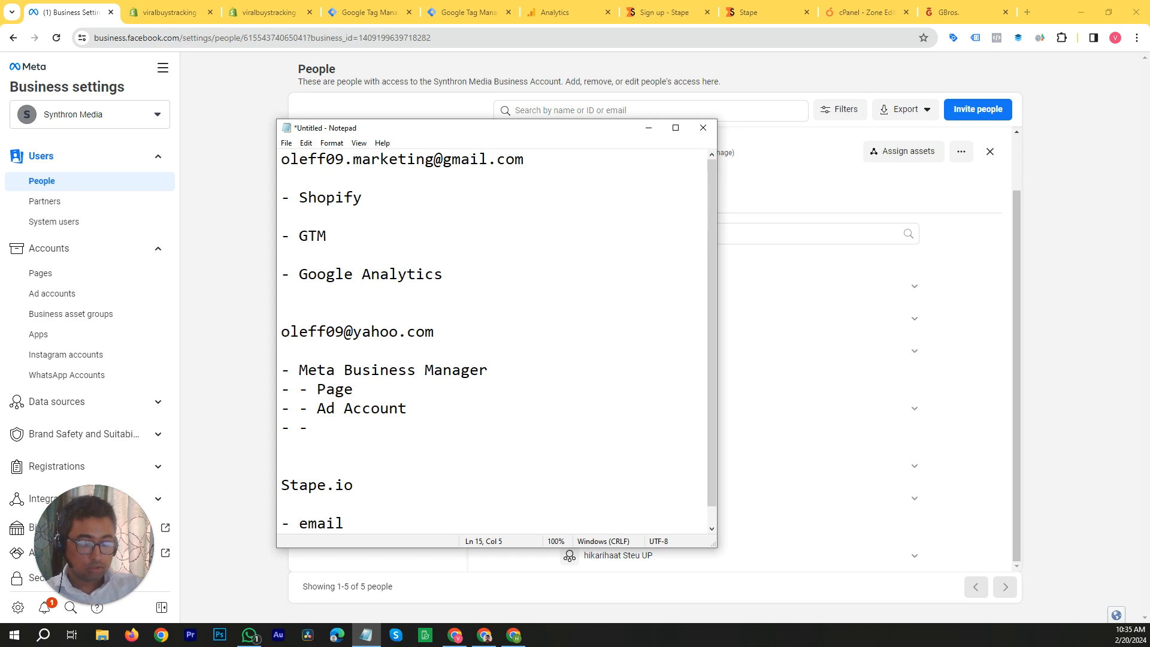
type(" Catalog")
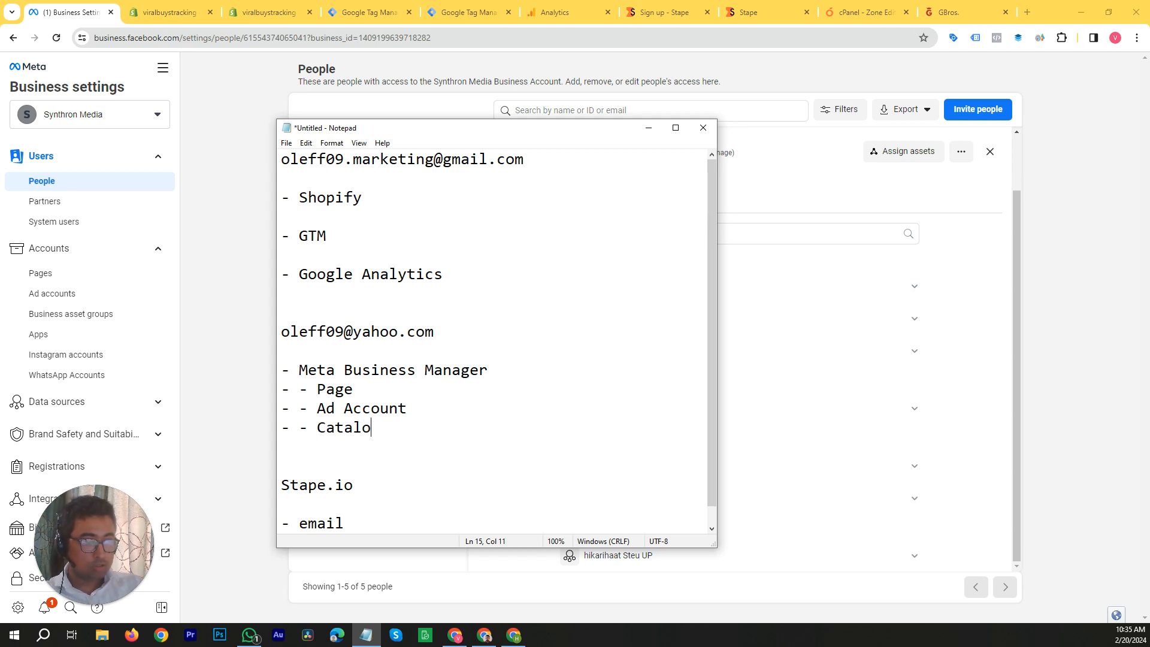
key("Return")
type("- - ")
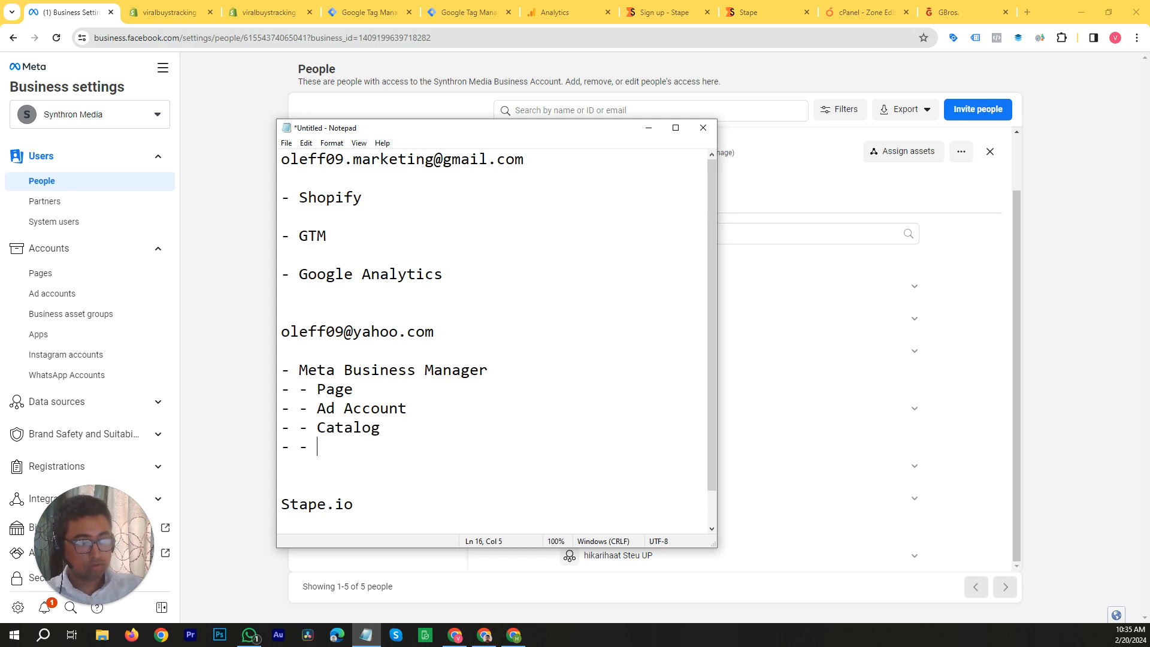
type("Dataset")
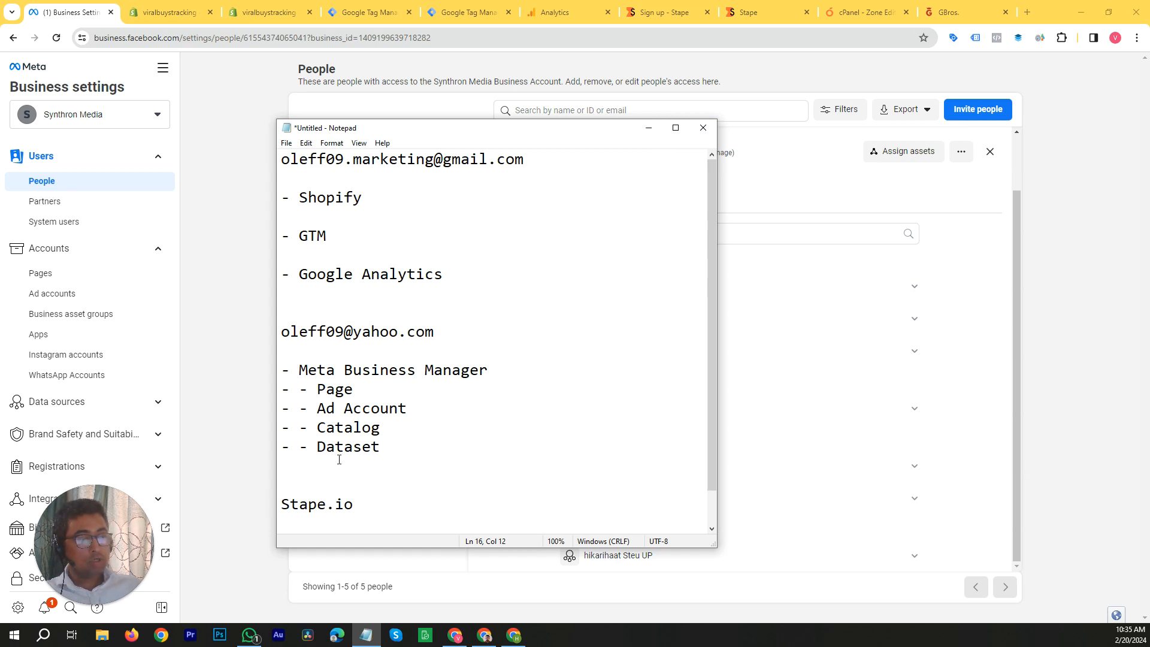
left_click(650, 129)
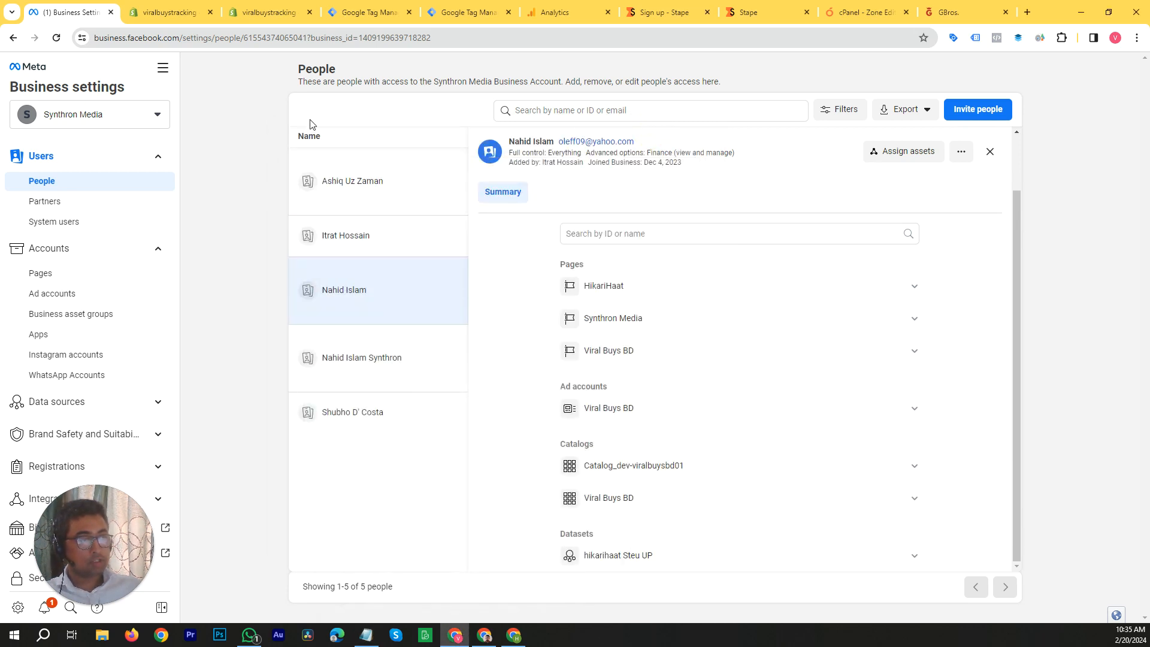
Step: View the hikarihaat Steu UP dataset's people access from the assigned assets, and go to Events Manager
mouse_move(760, 568)
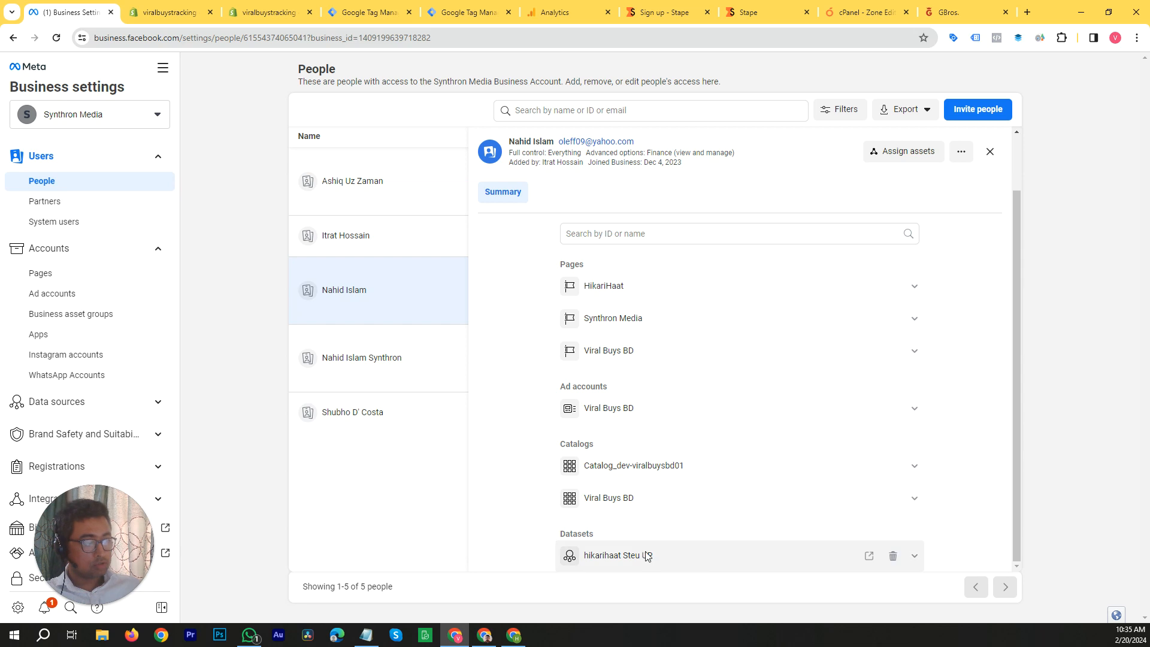
left_click(869, 557)
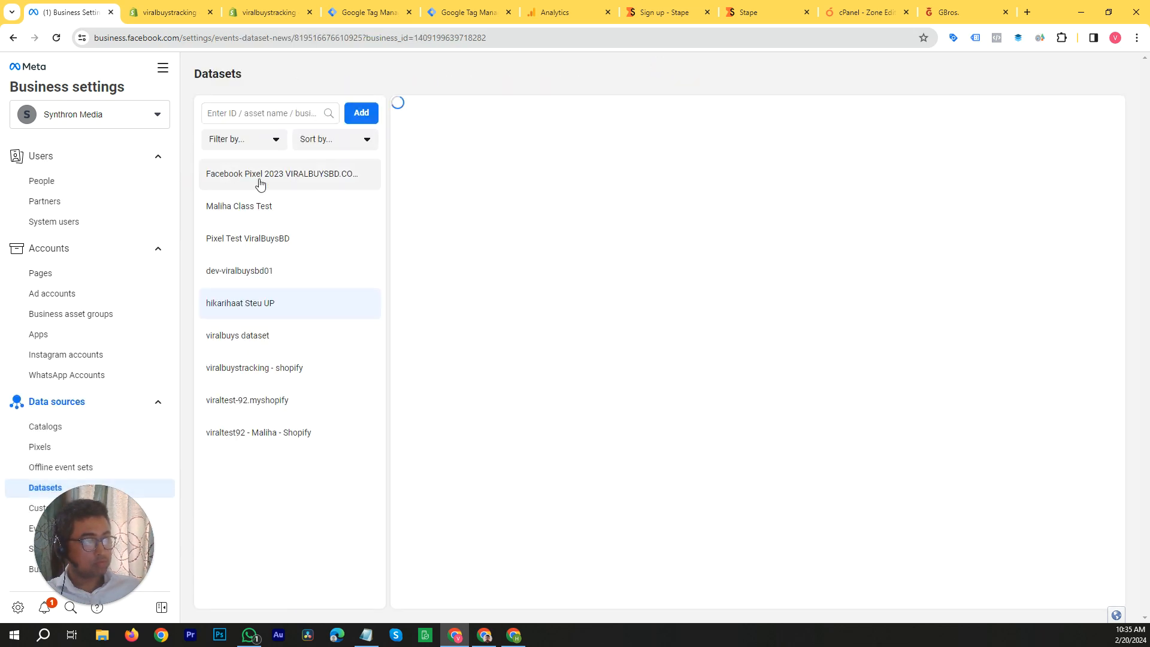
left_click(162, 67)
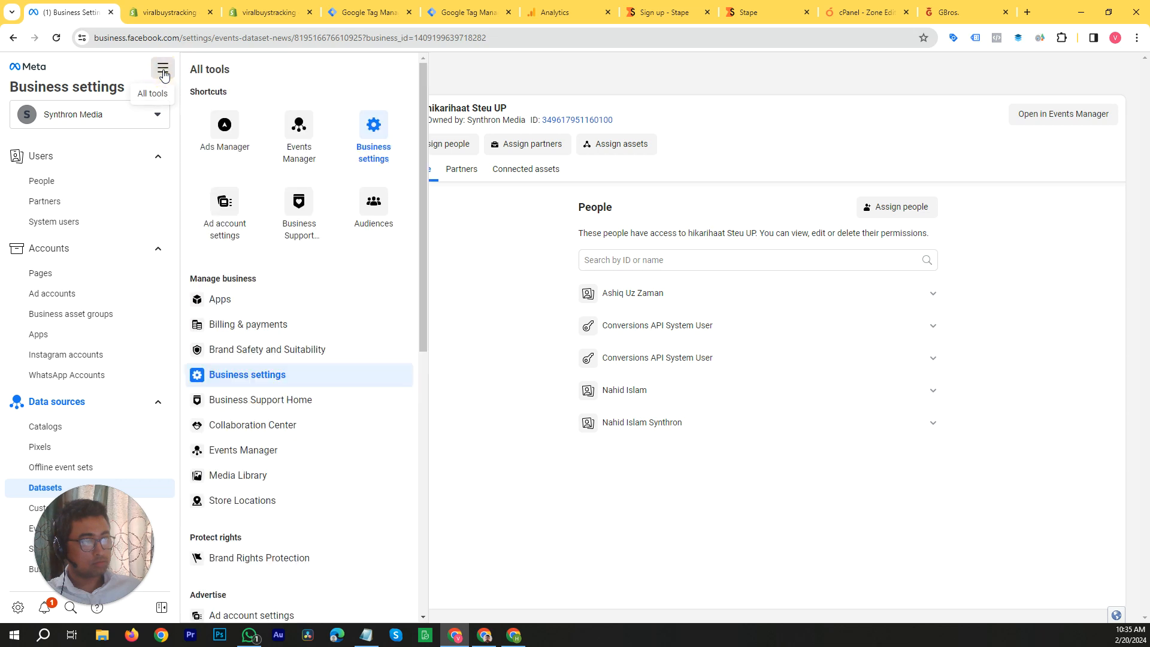
left_click(297, 151)
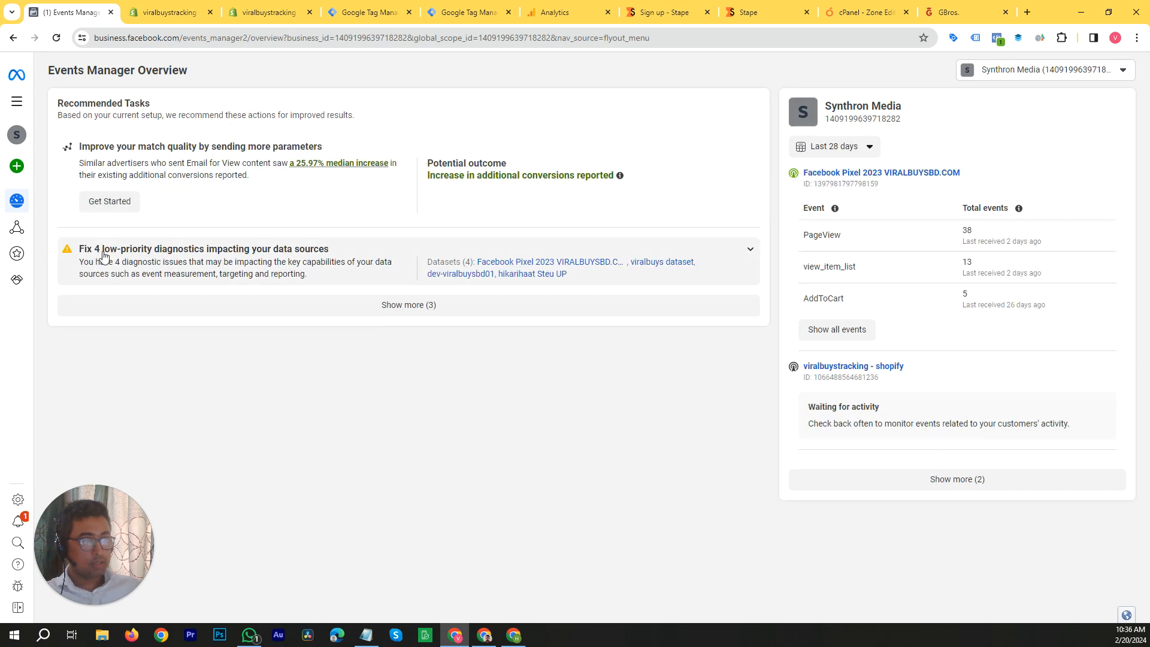
Step: Start connecting a new Web data source as far as the dataset naming form, and discard it
mouse_move(16, 181)
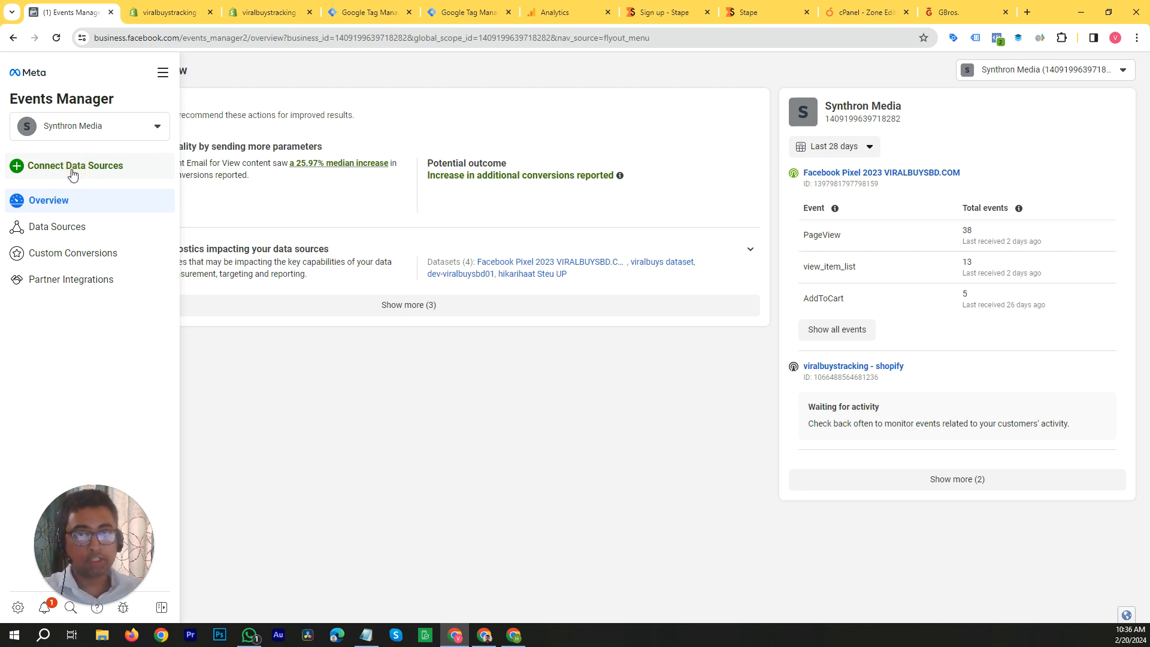
left_click(72, 173)
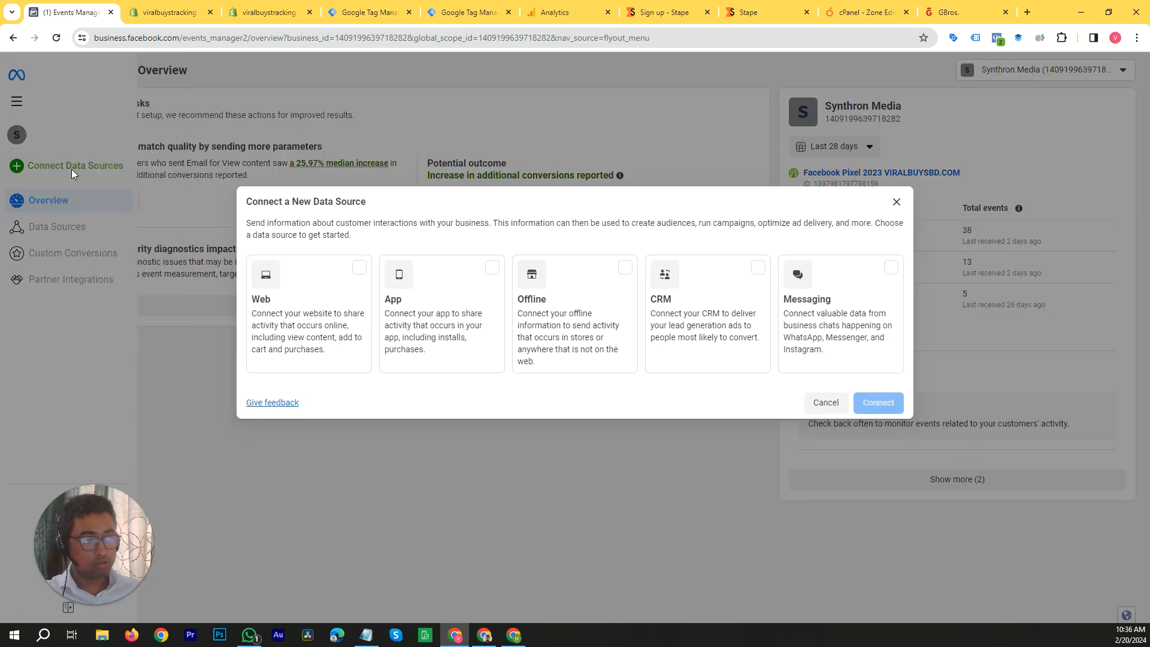
left_click(360, 269)
left_click(877, 402)
left_click(510, 262)
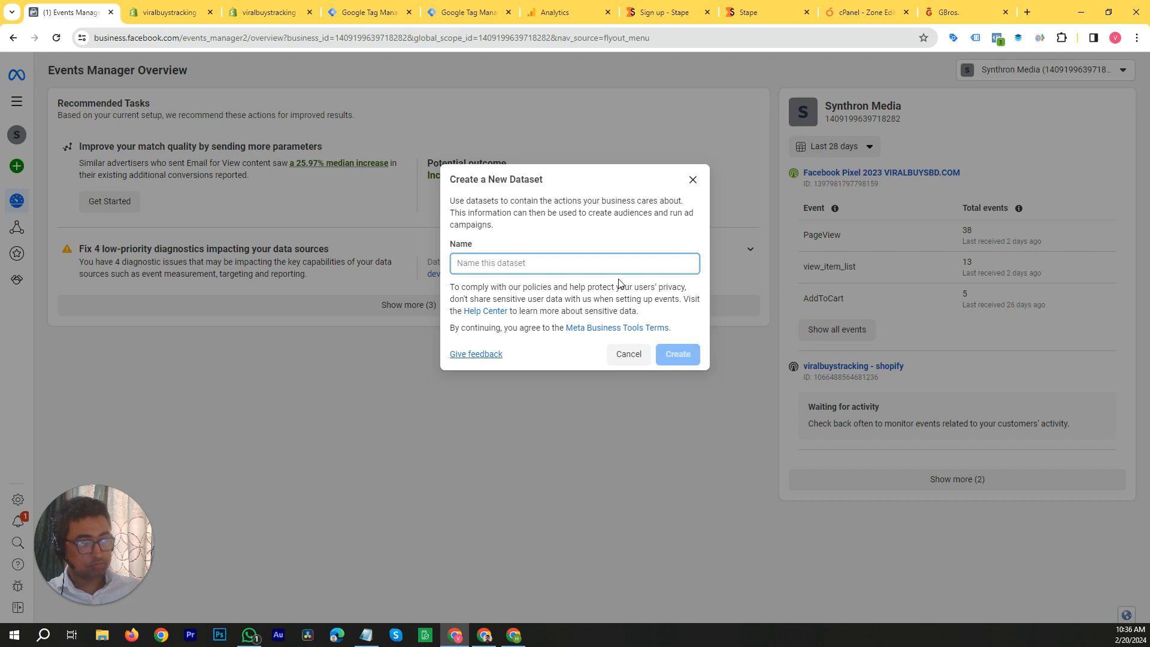
left_click(695, 187)
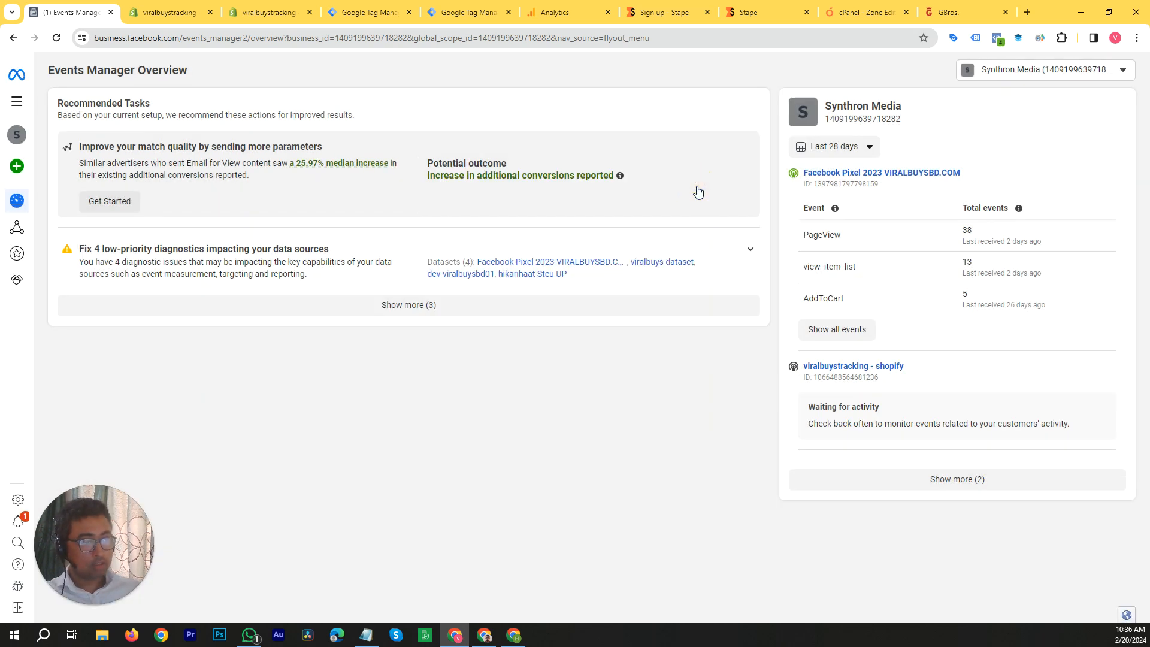
Step: Open the business's data sources in Events Manager
mouse_move(17, 227)
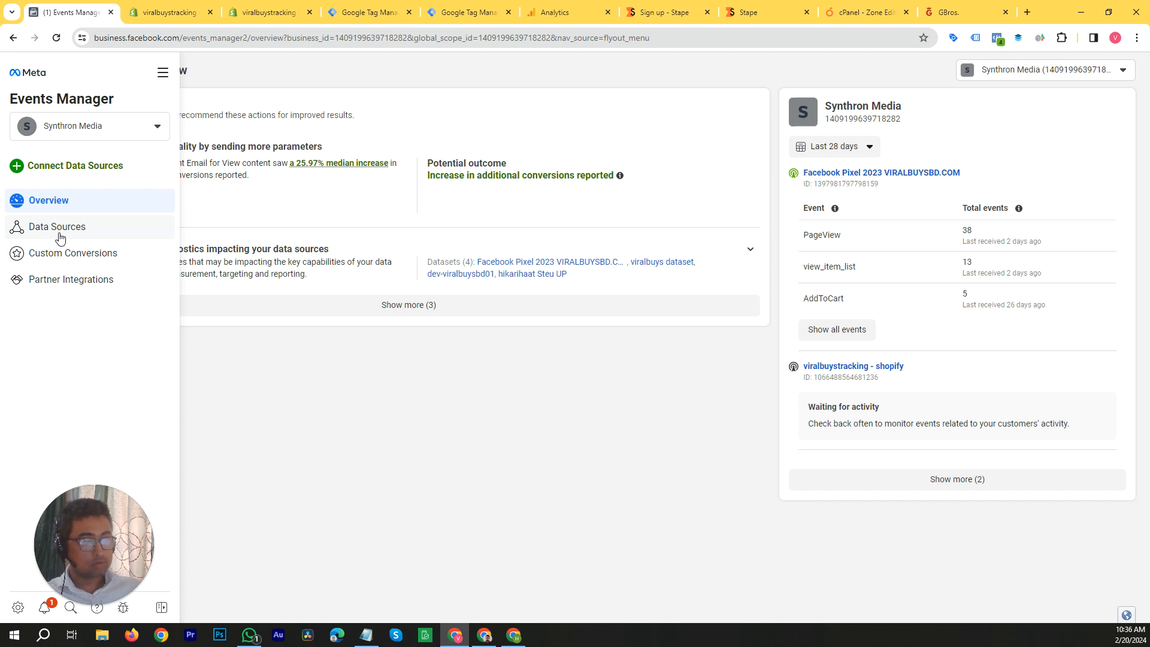
left_click(60, 238)
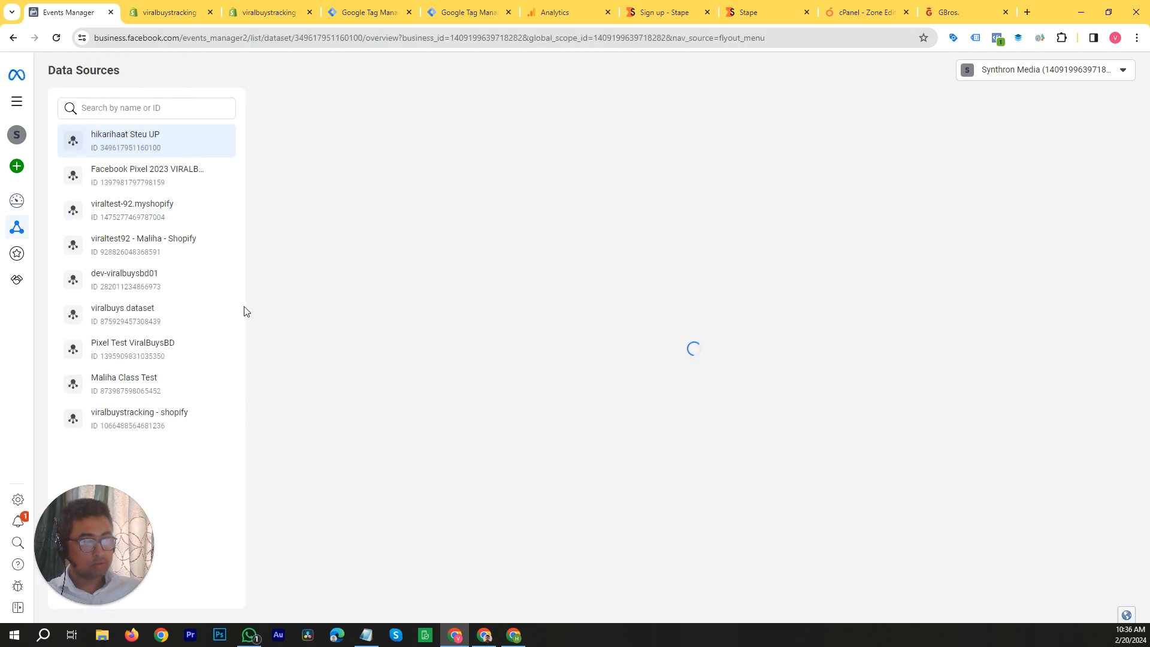